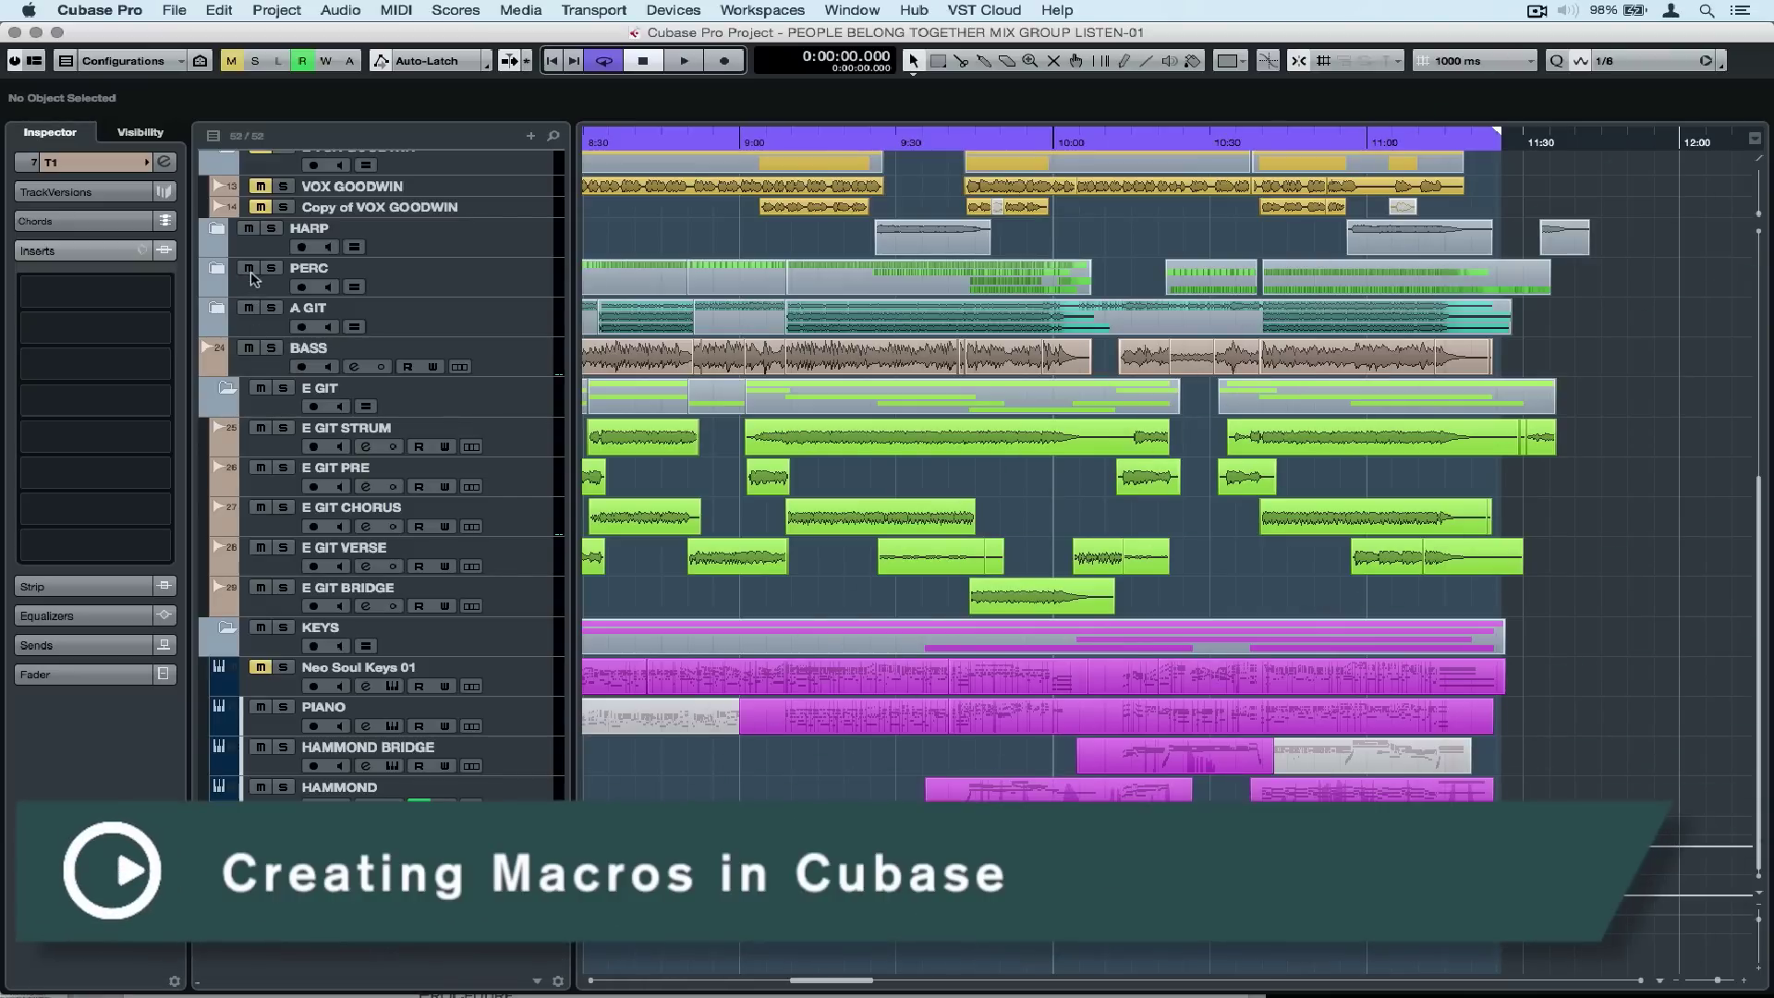
# Mute the PERC track using its M button.
pyautogui.click(250, 270)
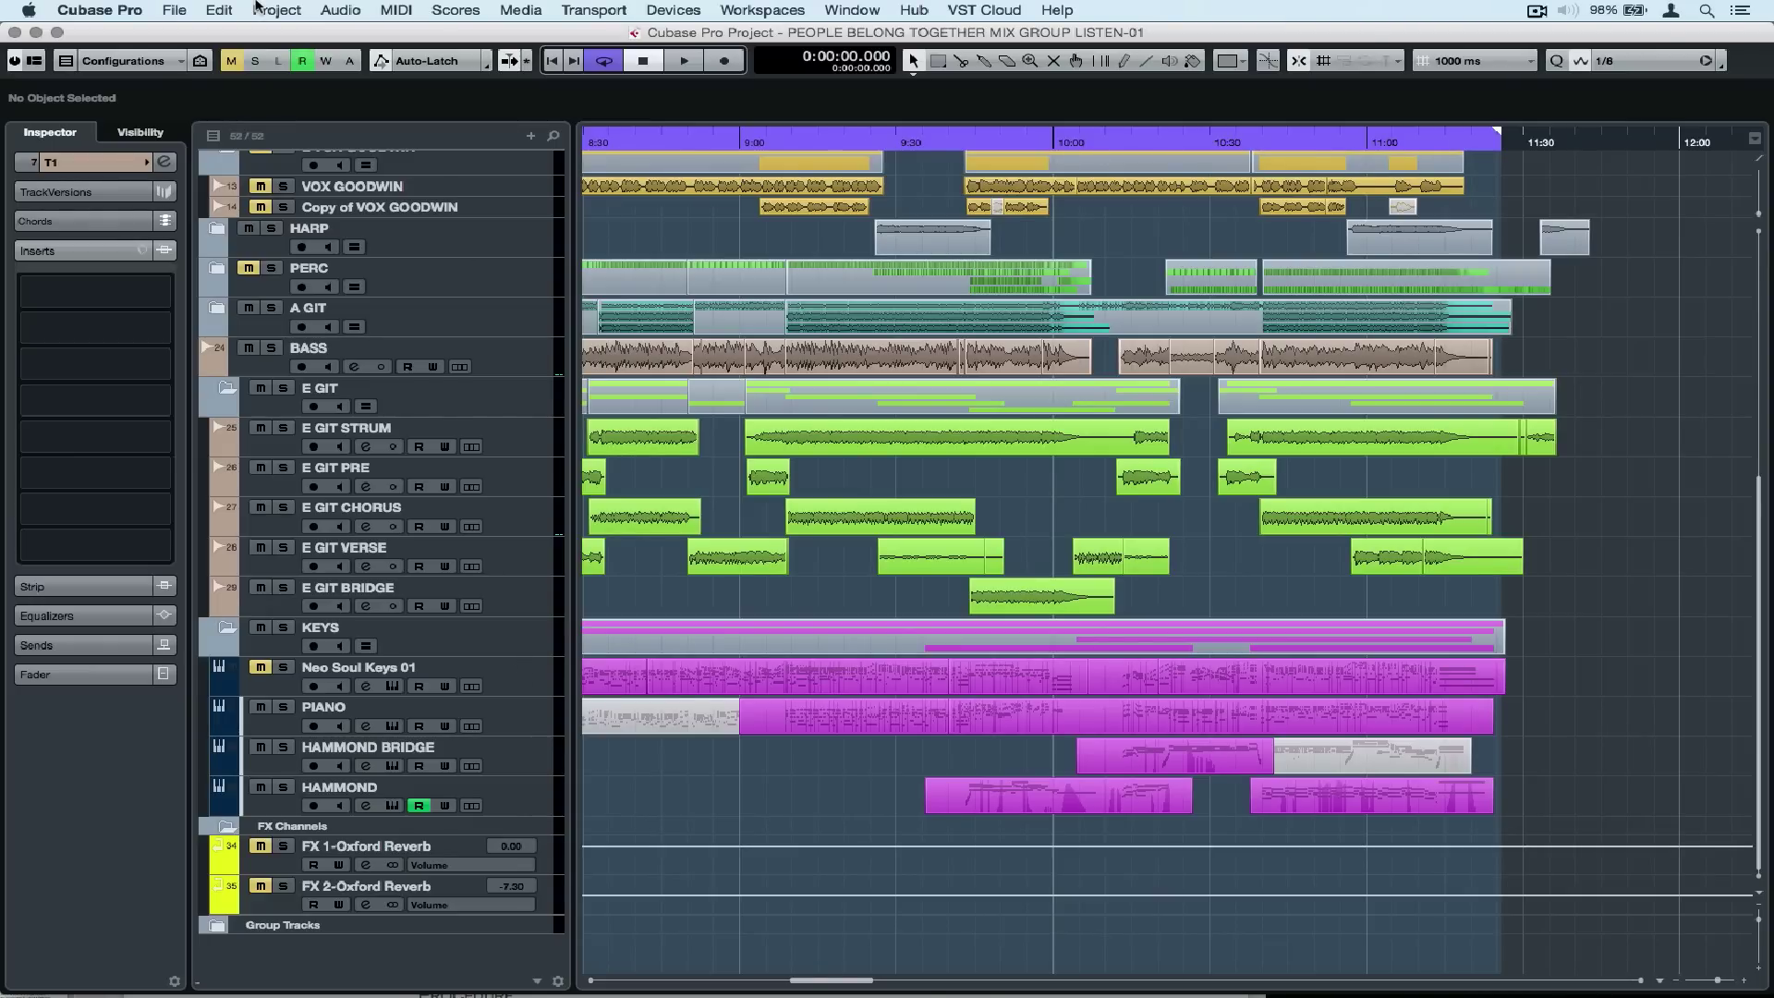
# Check the Edit > Macros submenu, then open Key Commands with the macros section shown.
pyautogui.click(213, 9)
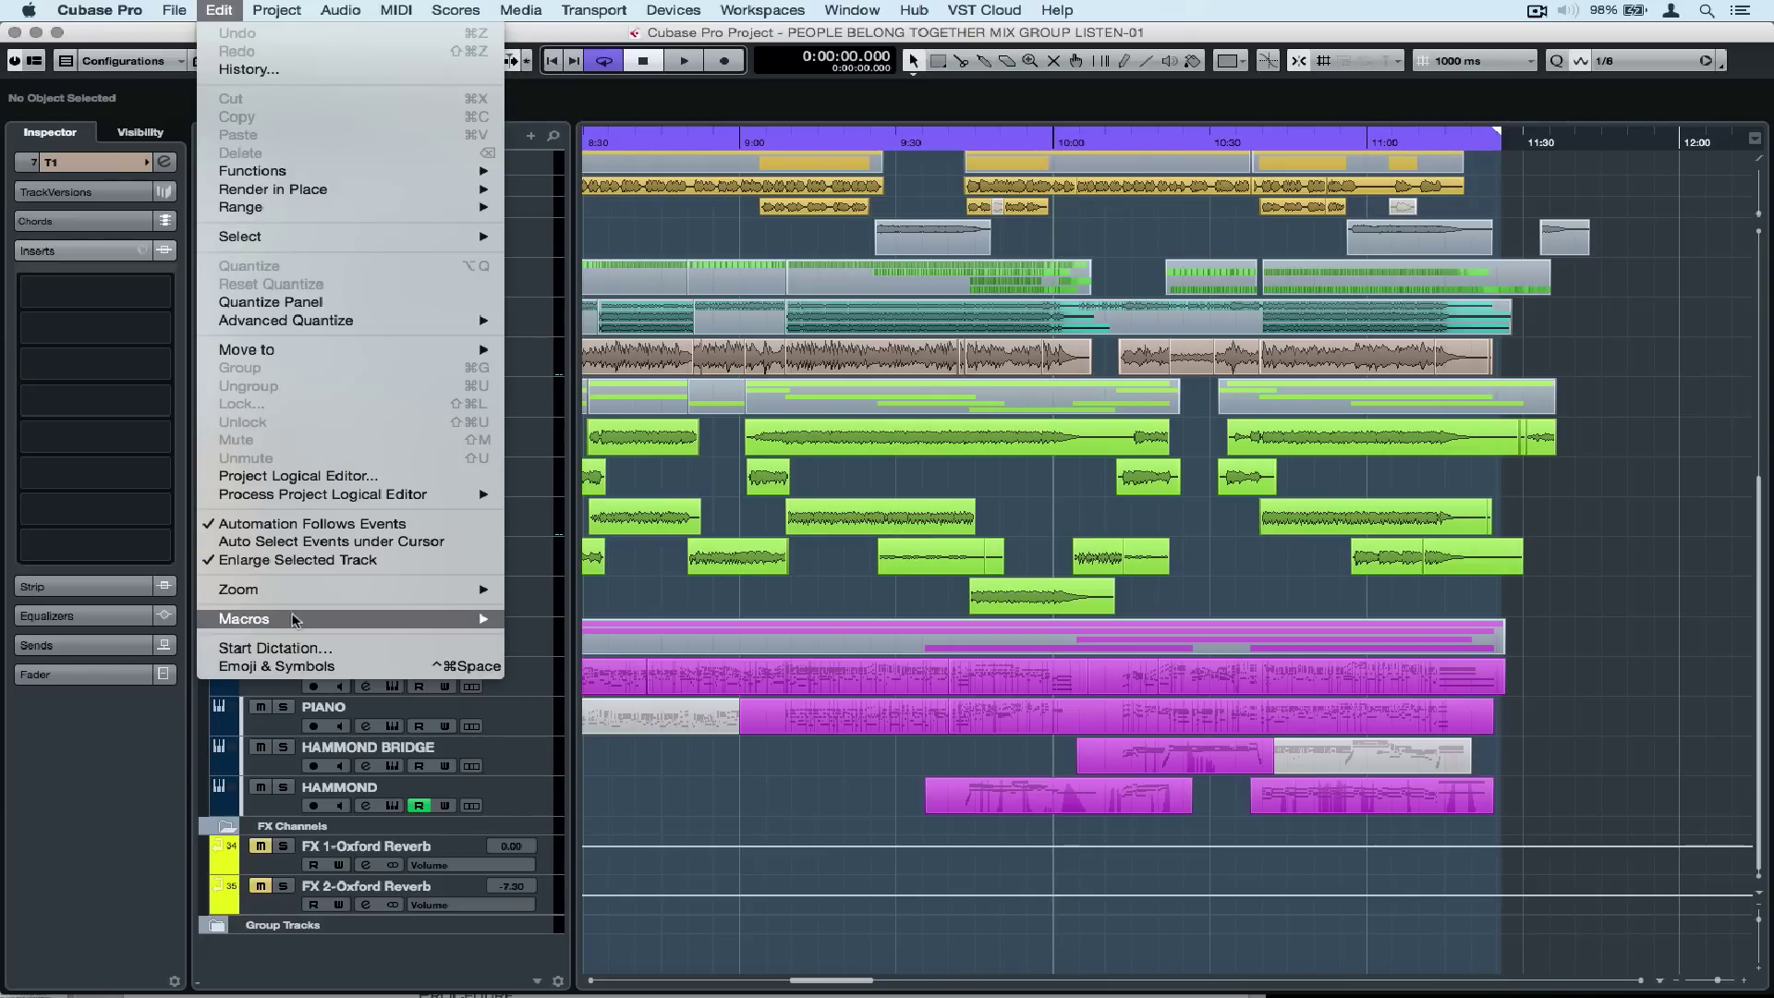
pyautogui.moveTo(294, 621)
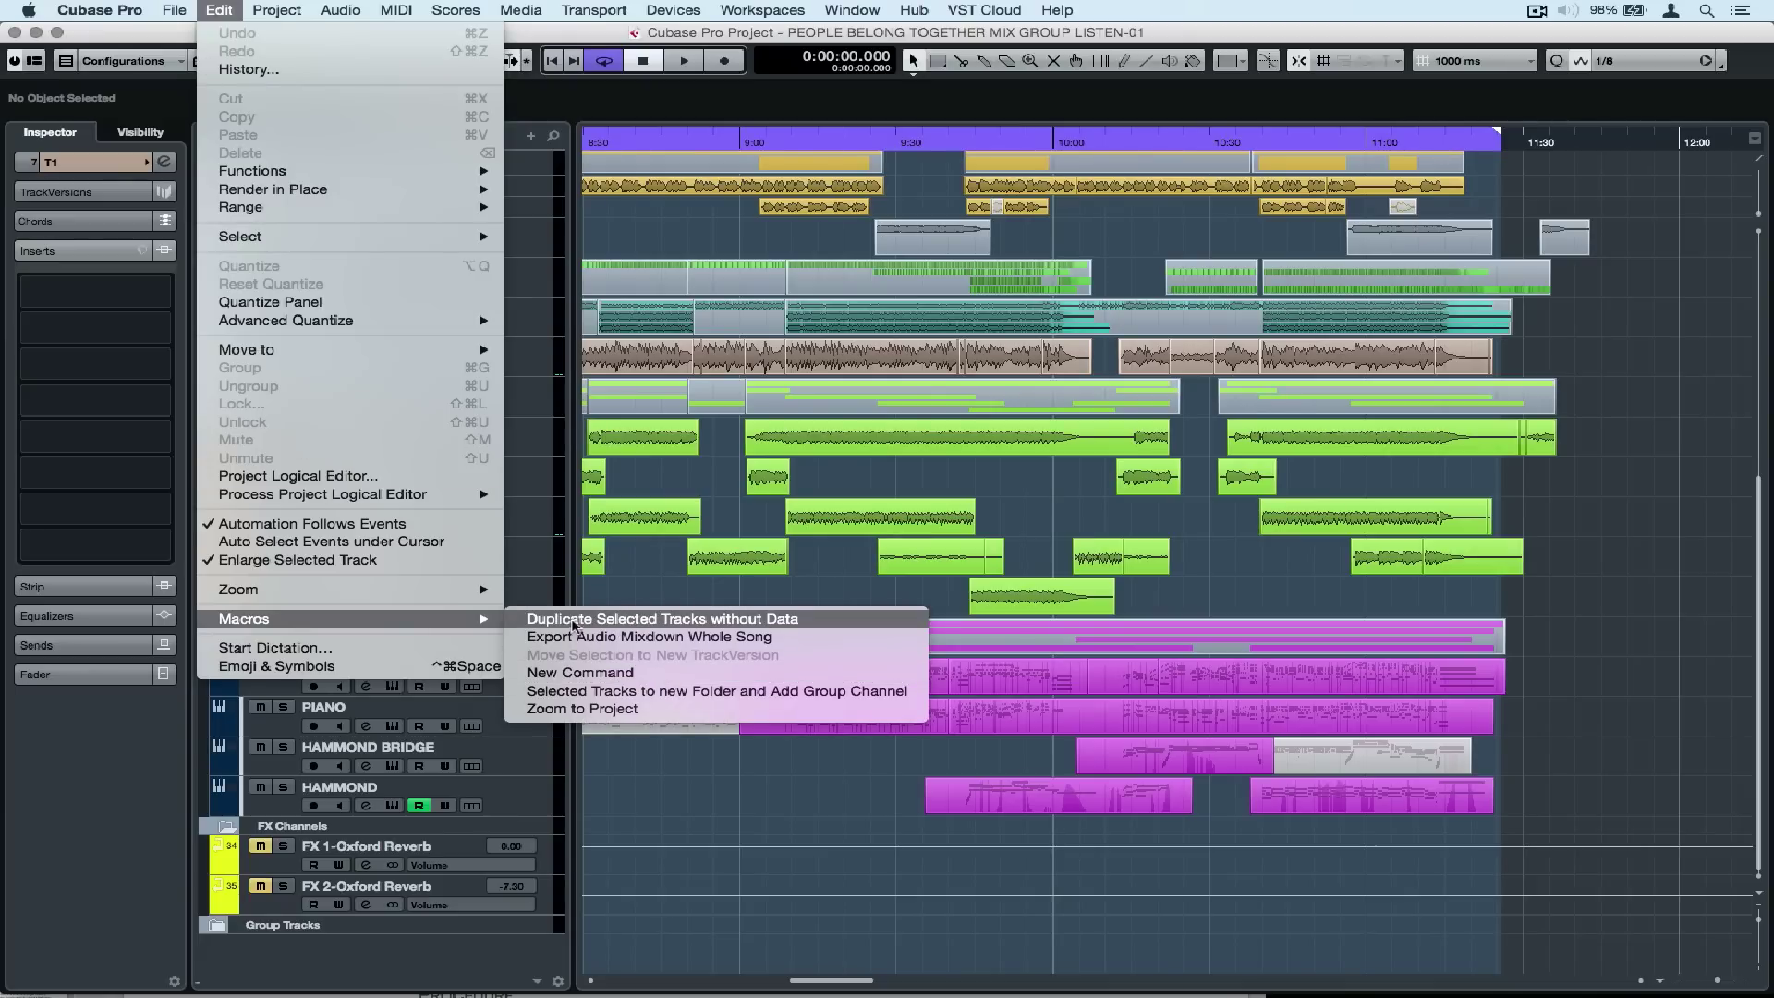
pyautogui.moveTo(322, 591)
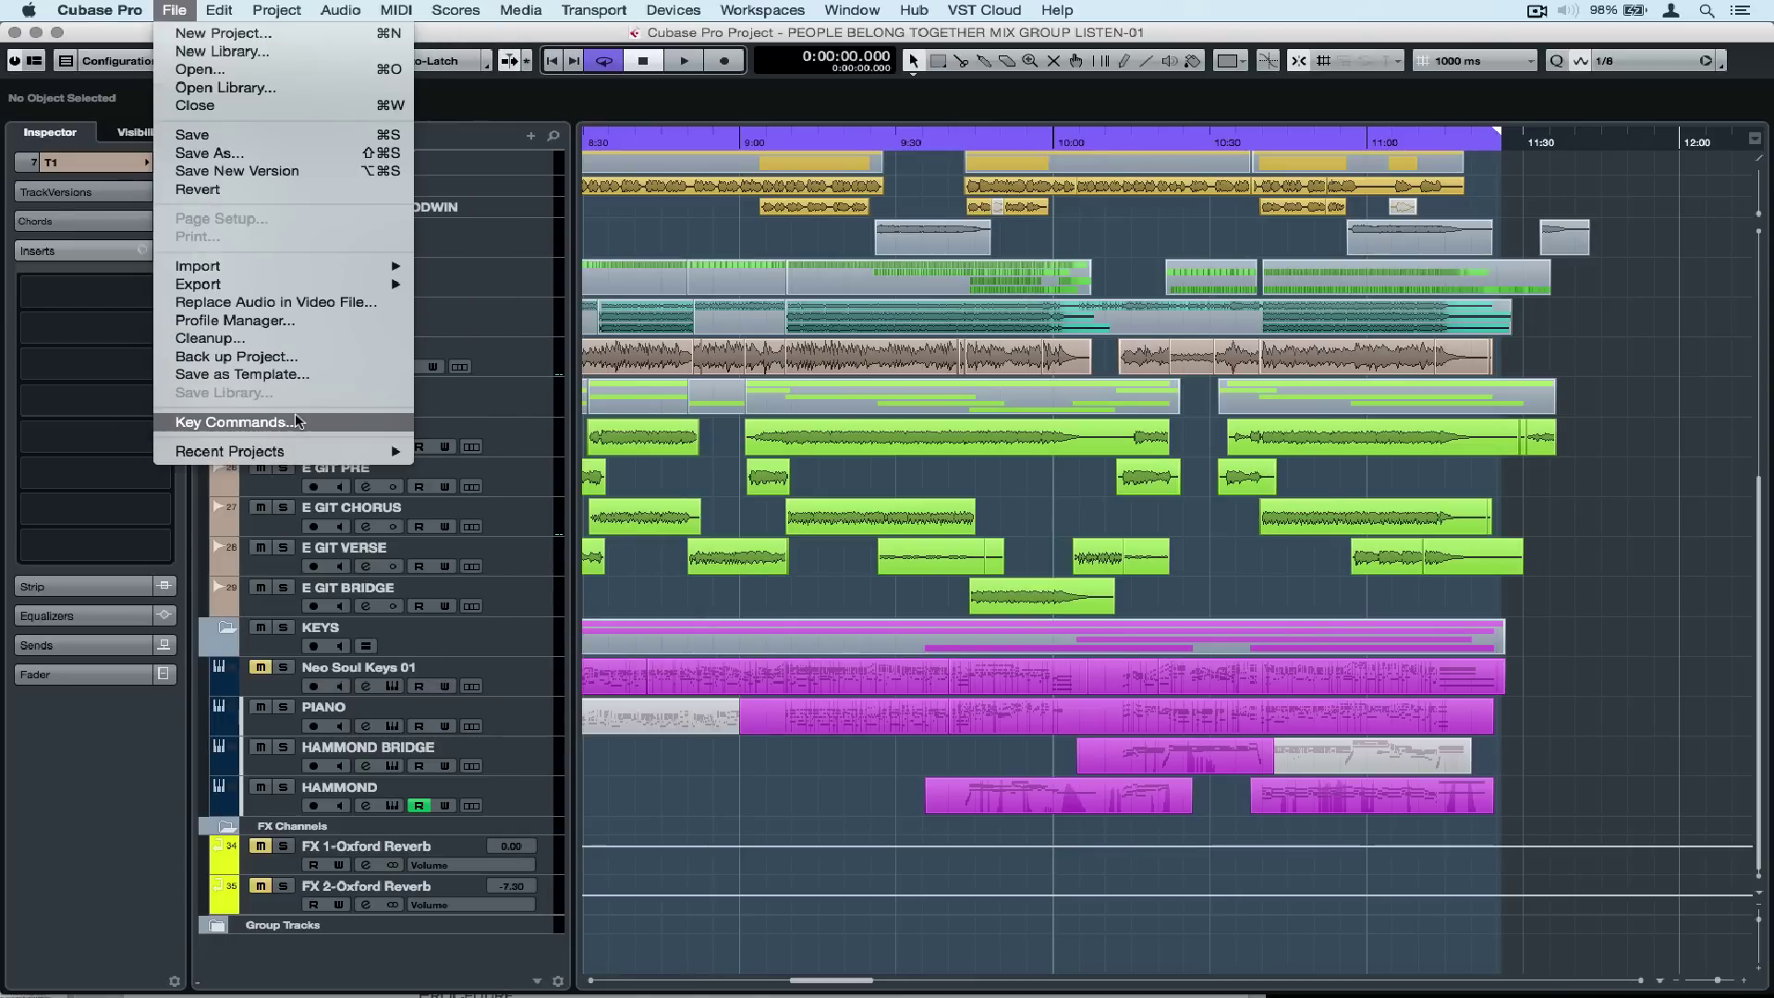
pyautogui.click(296, 418)
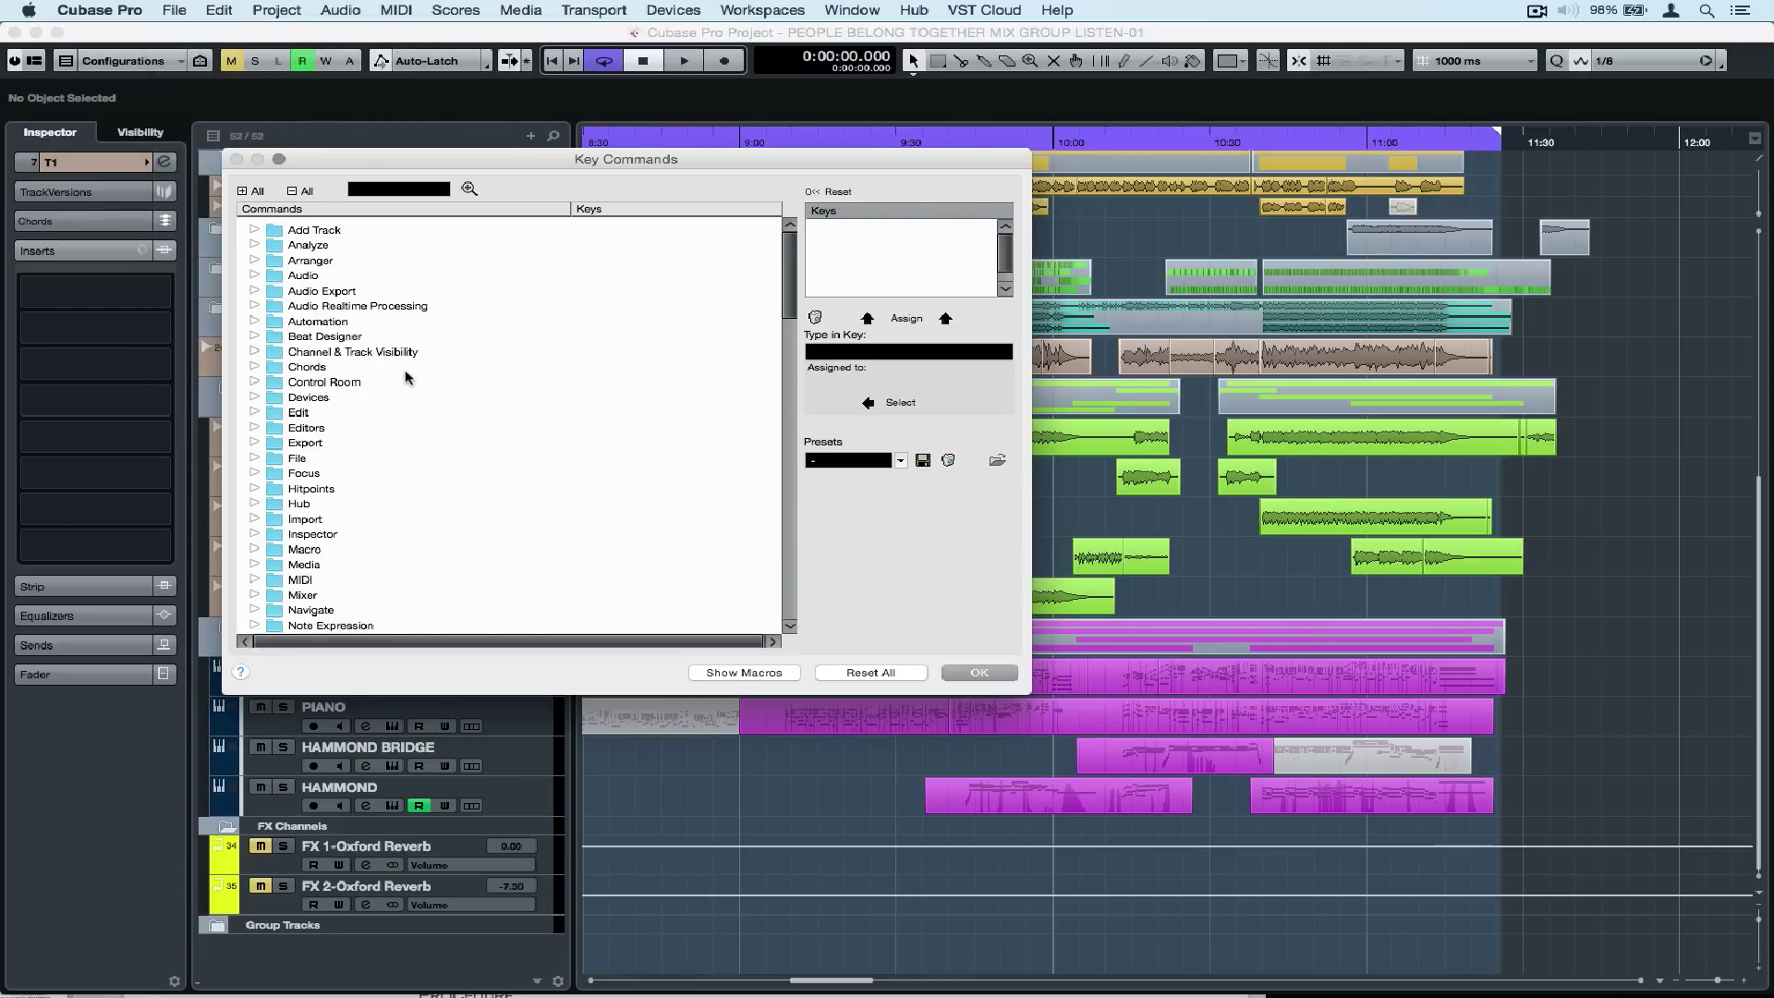
pyautogui.click(255, 352)
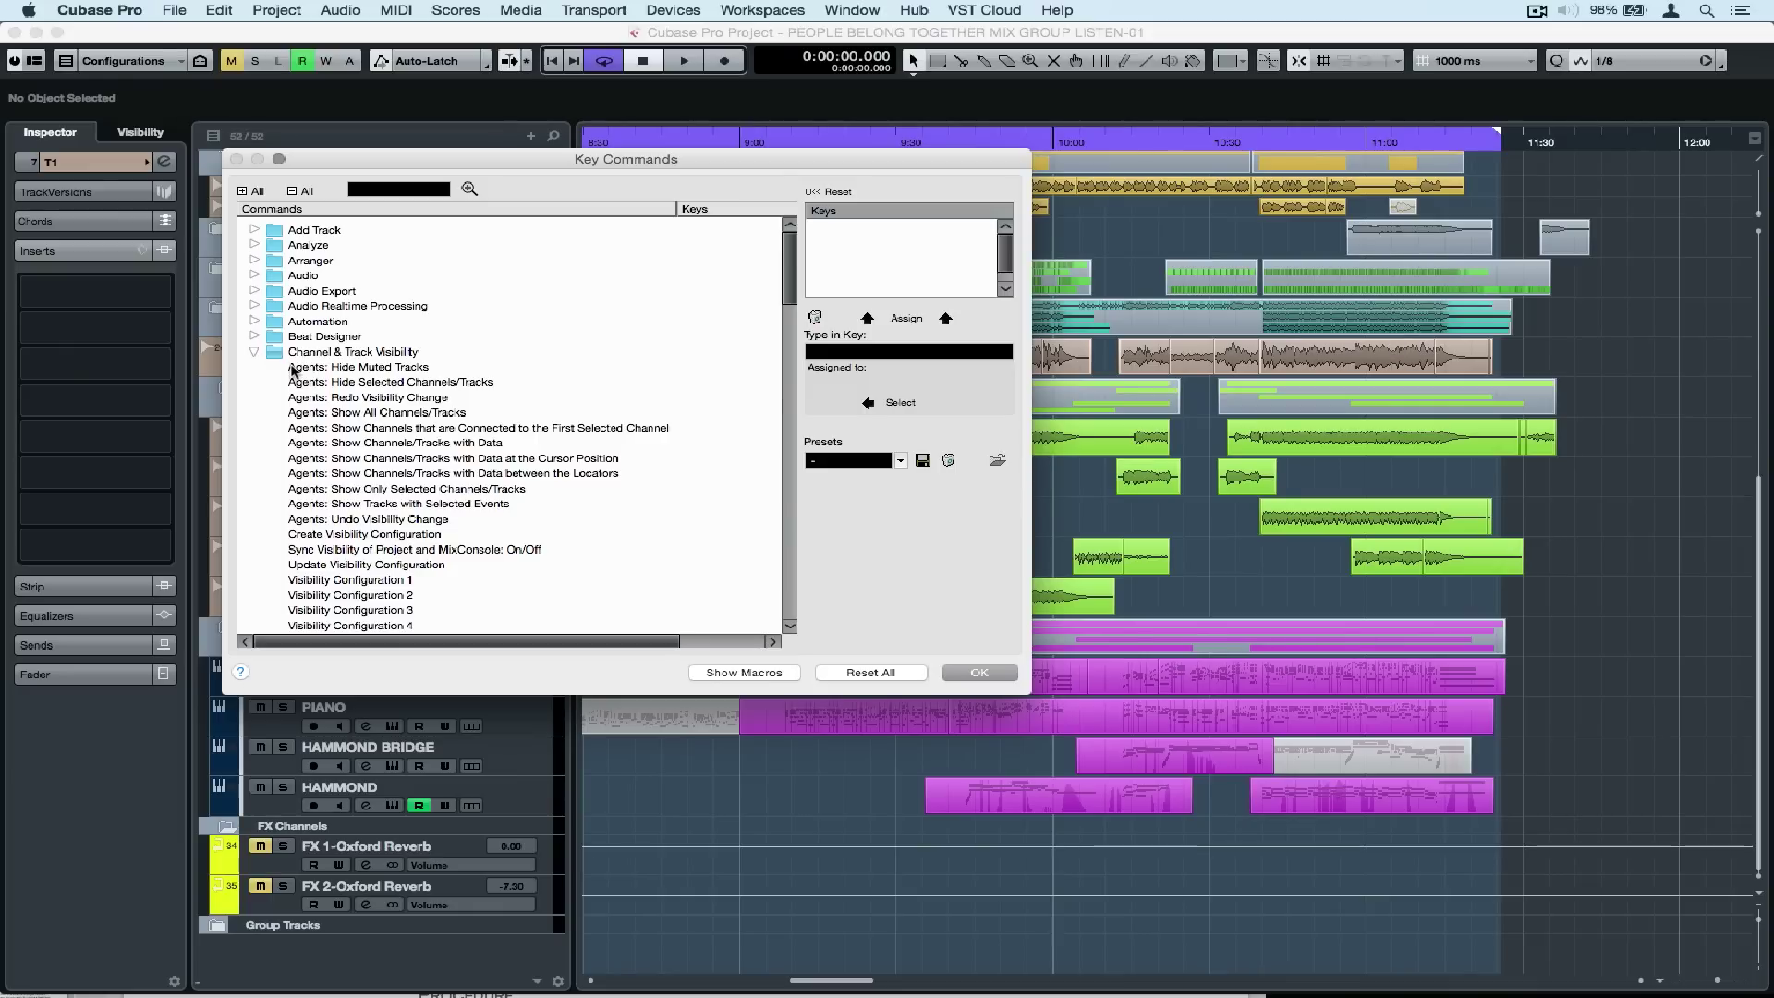
pyautogui.scroll(-4, 292, 370)
pyautogui.scroll(-15, 292, 371)
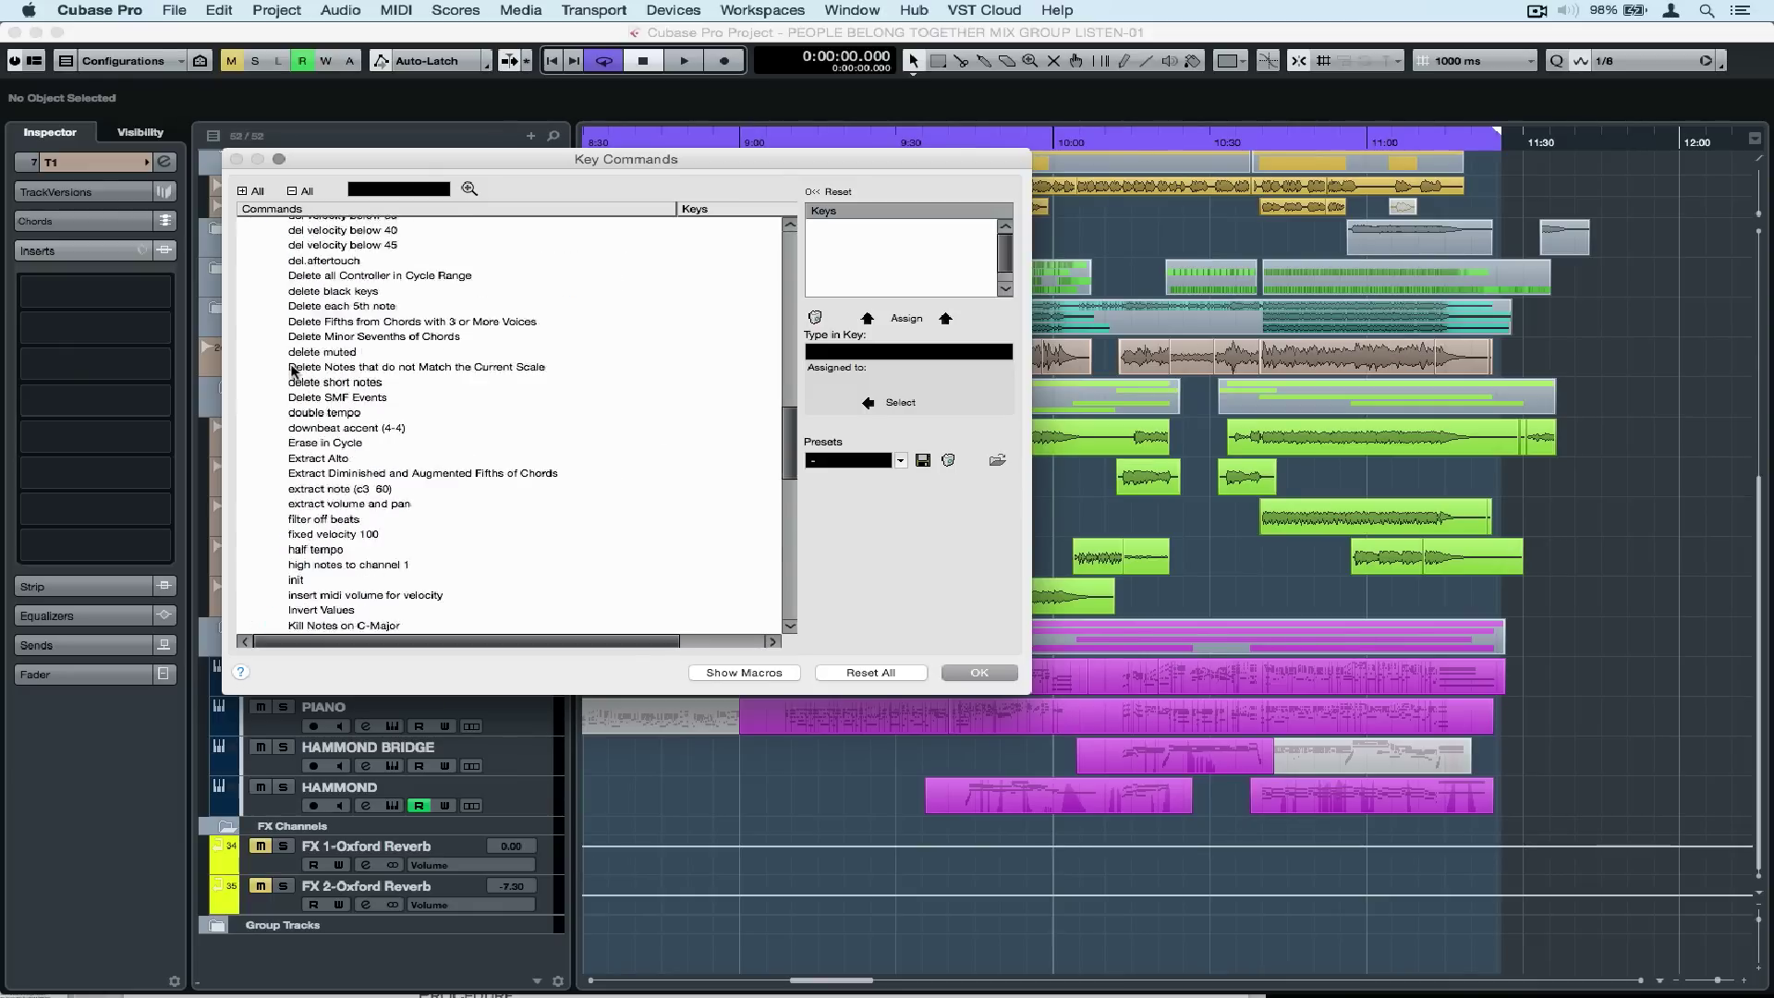
pyautogui.click(723, 671)
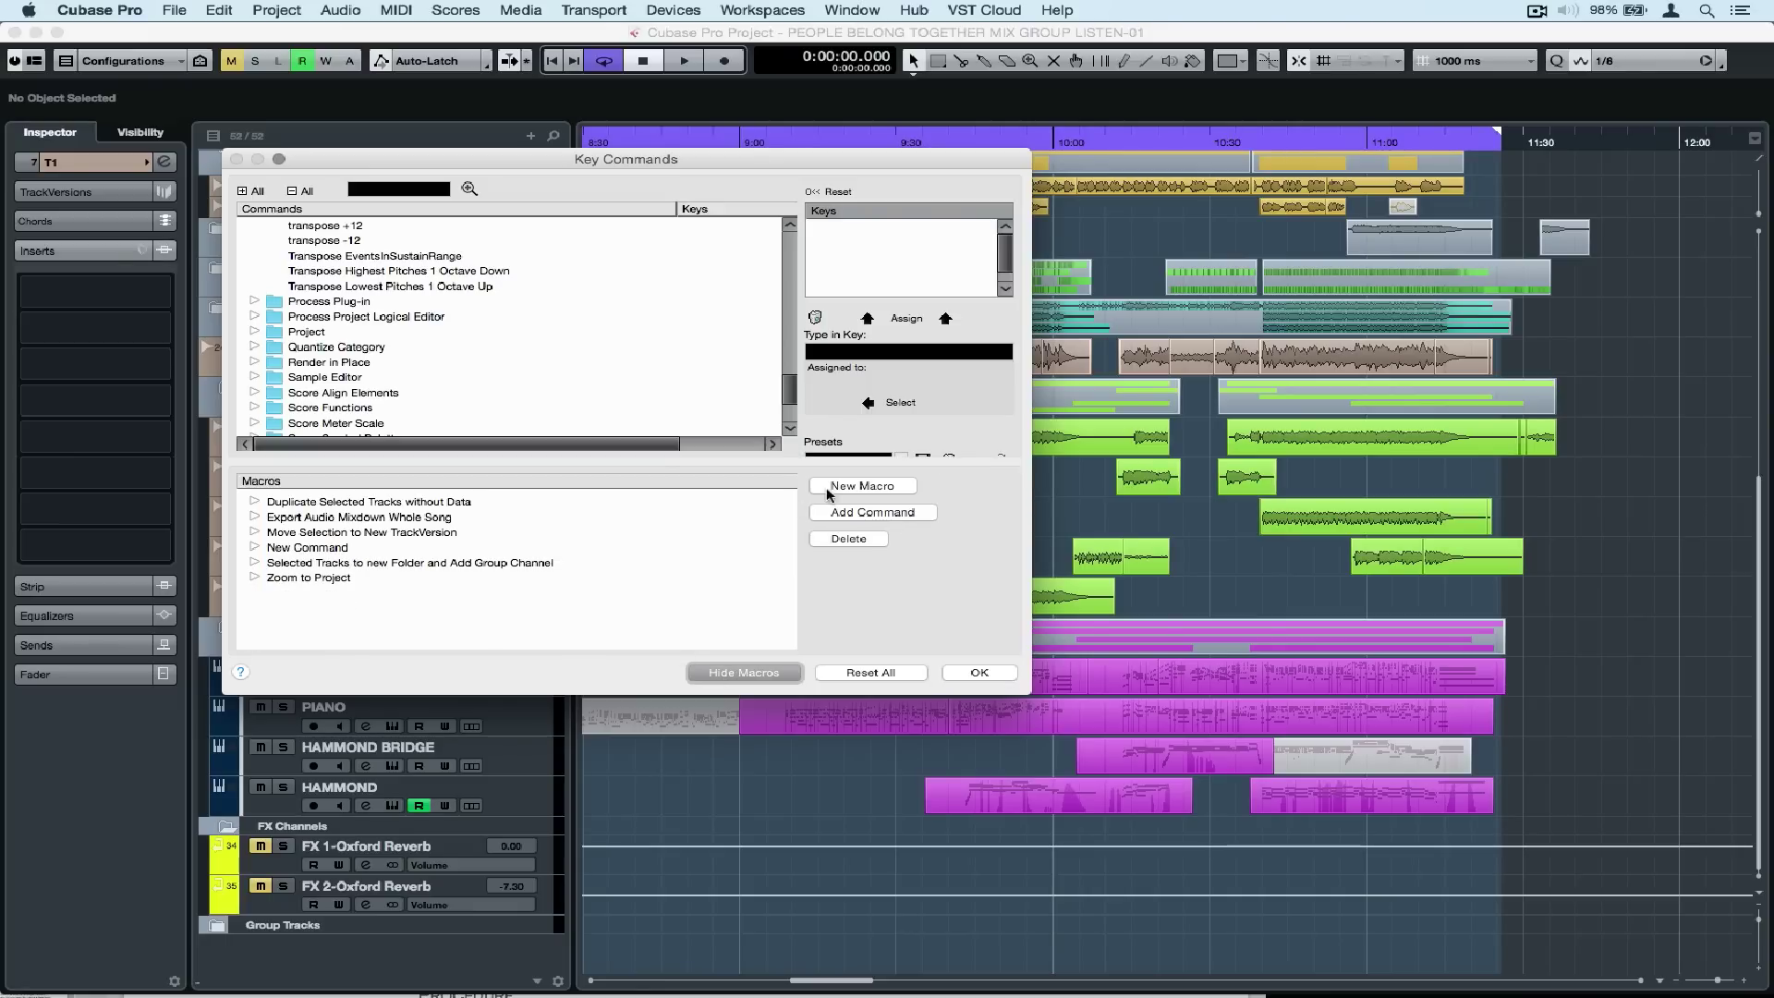
# Create a new macro named 'Disable and Hide Tracks'.
pyautogui.click(850, 488)
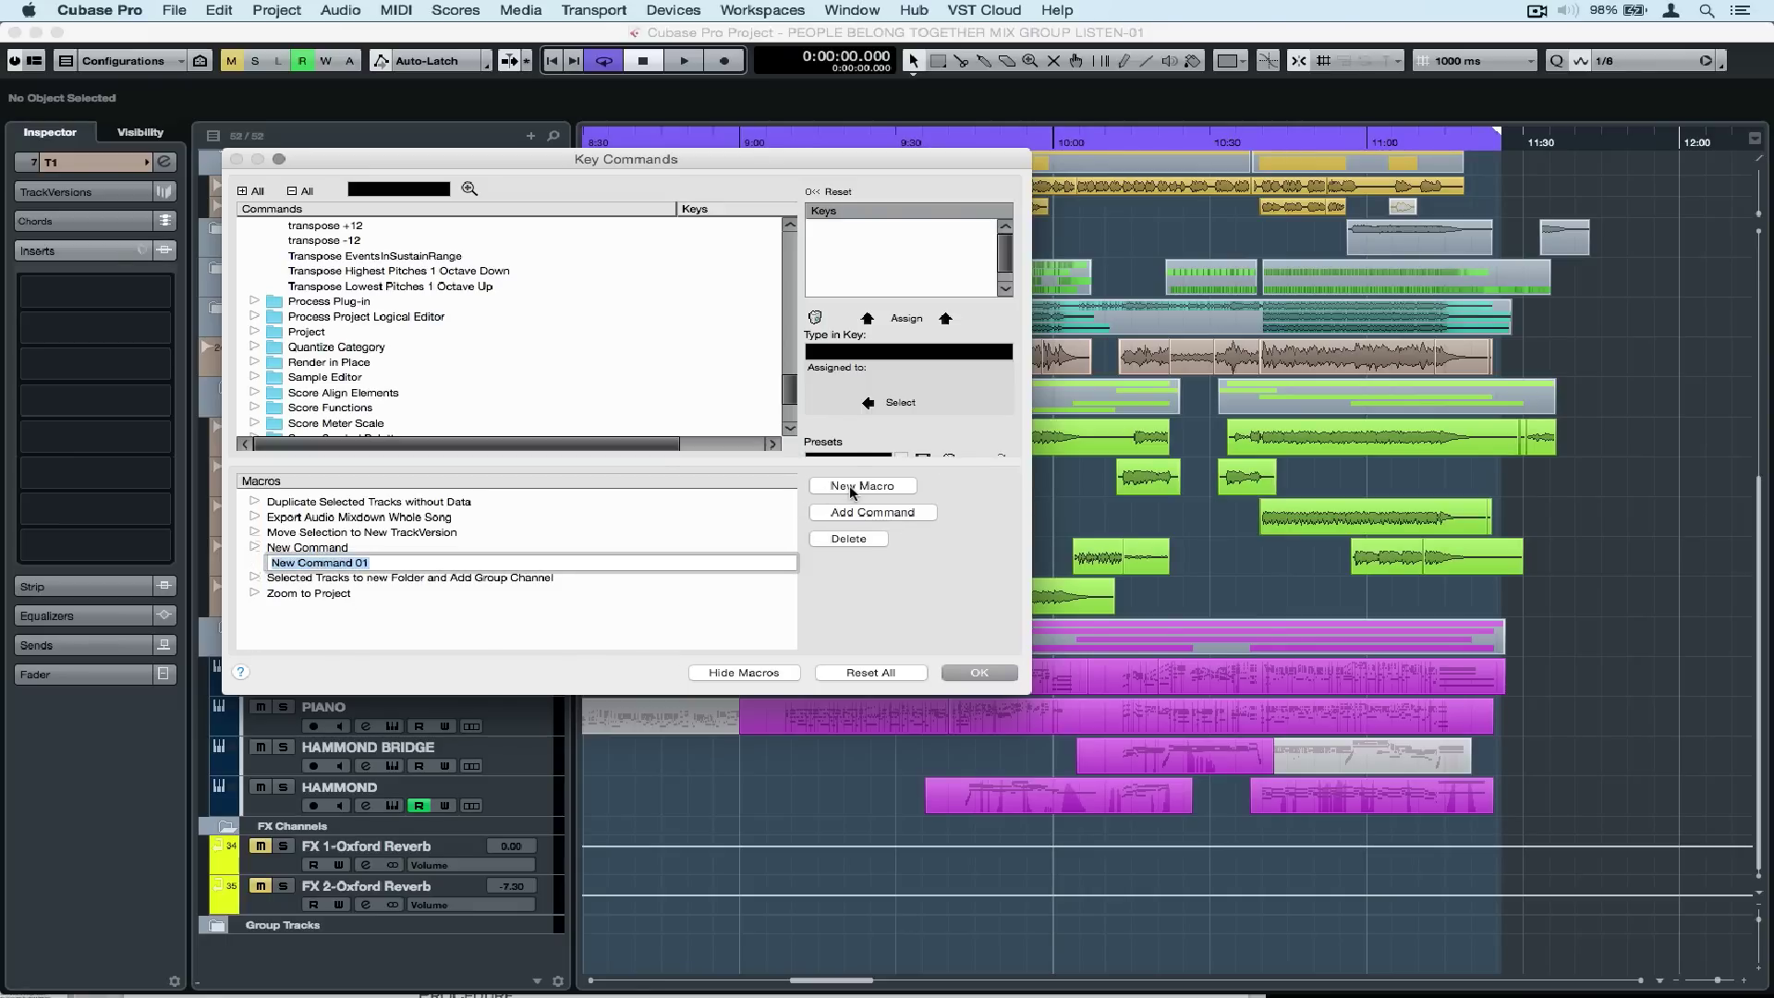
pyautogui.write('Disable and Hide')
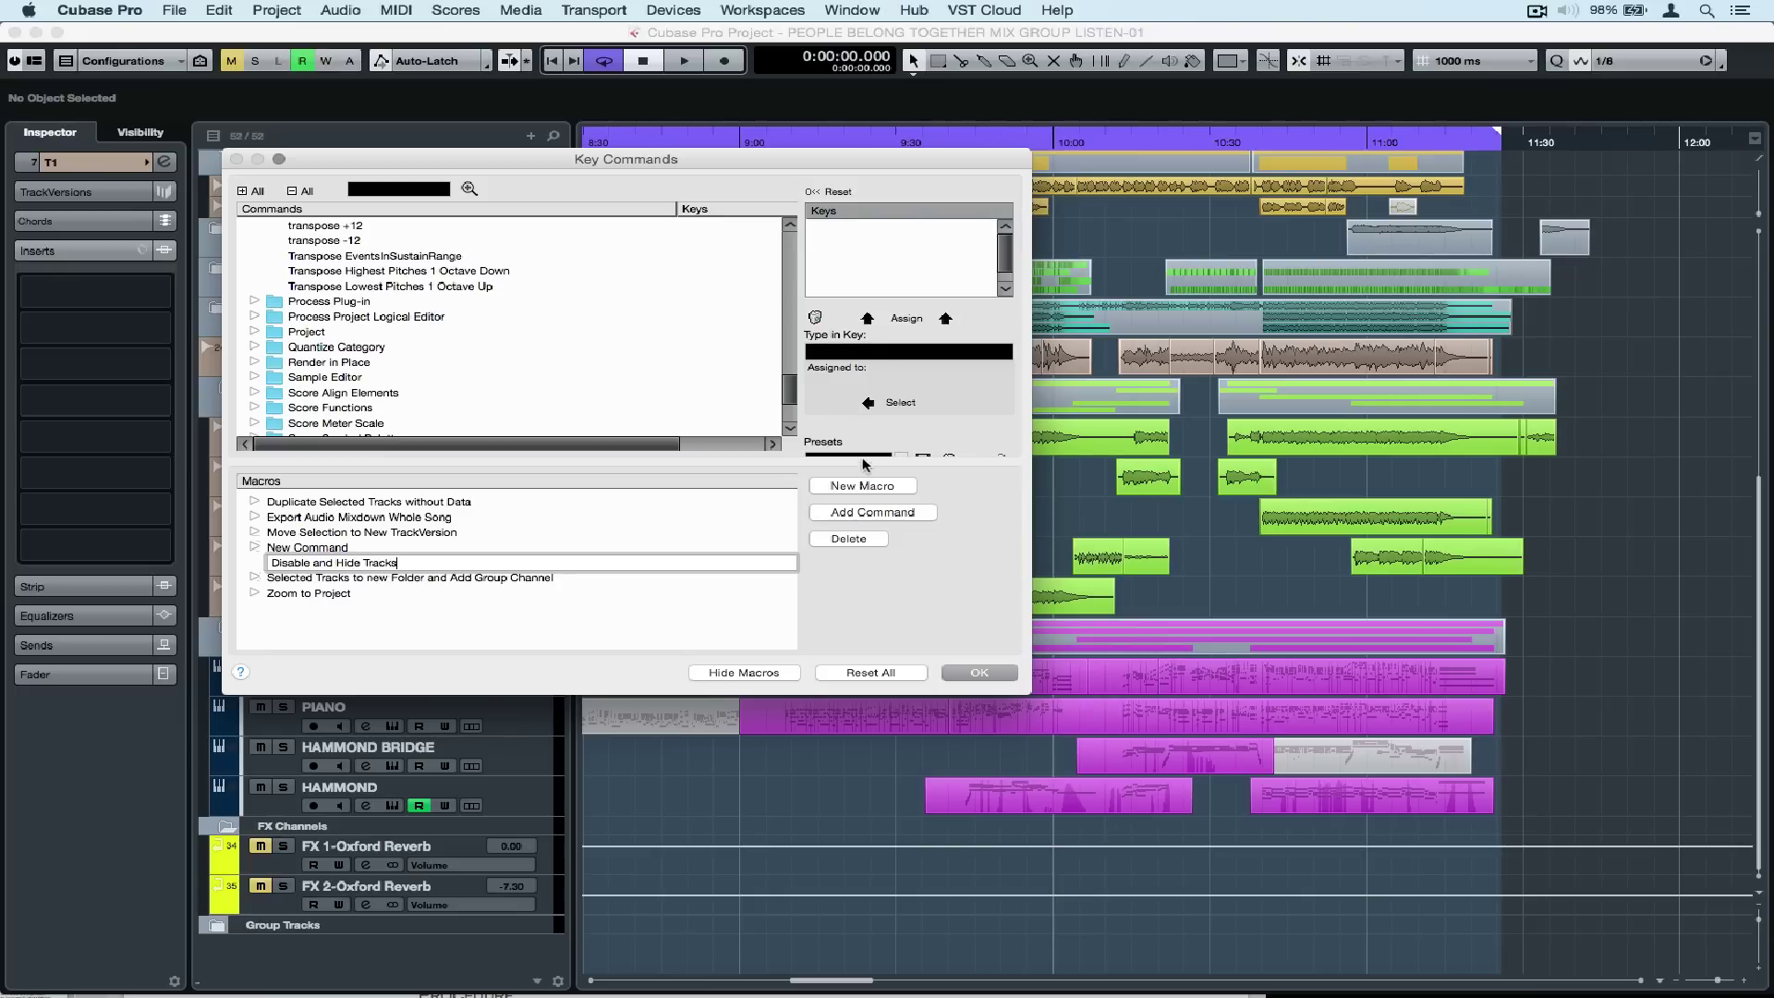
pyautogui.write(' Tracks')
pyautogui.click(723, 534)
pyautogui.click(532, 562)
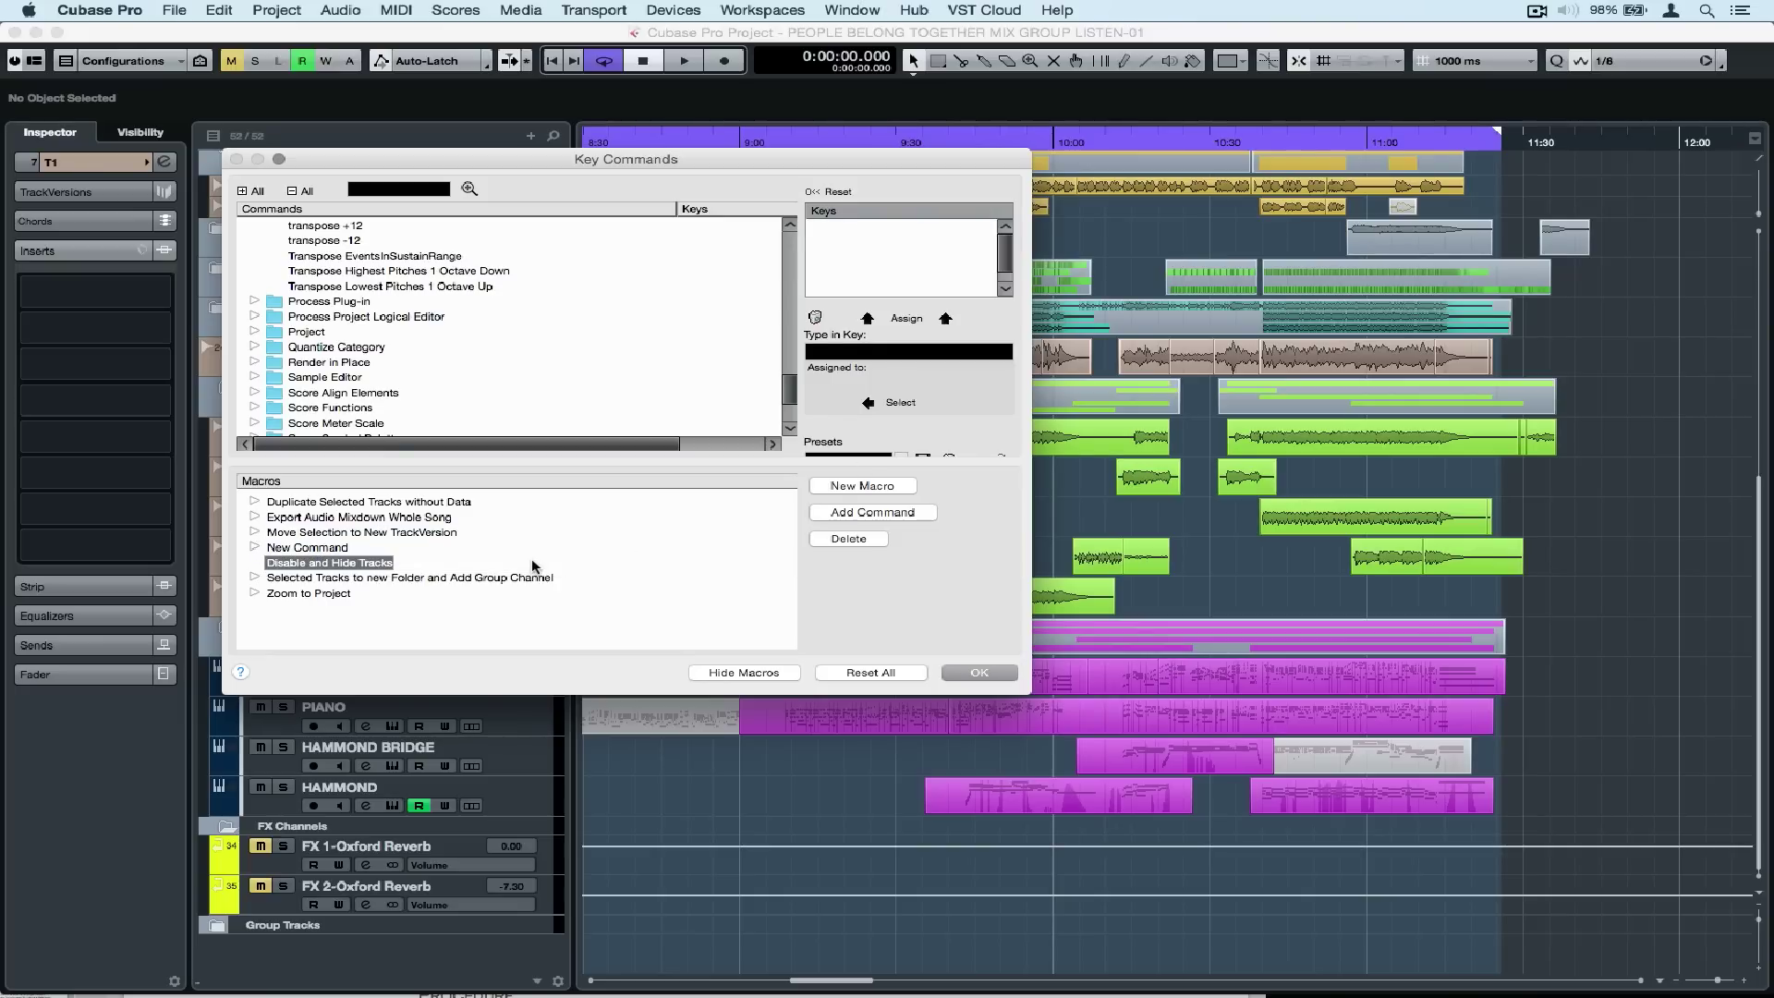
pyautogui.scroll(15, 437, 318)
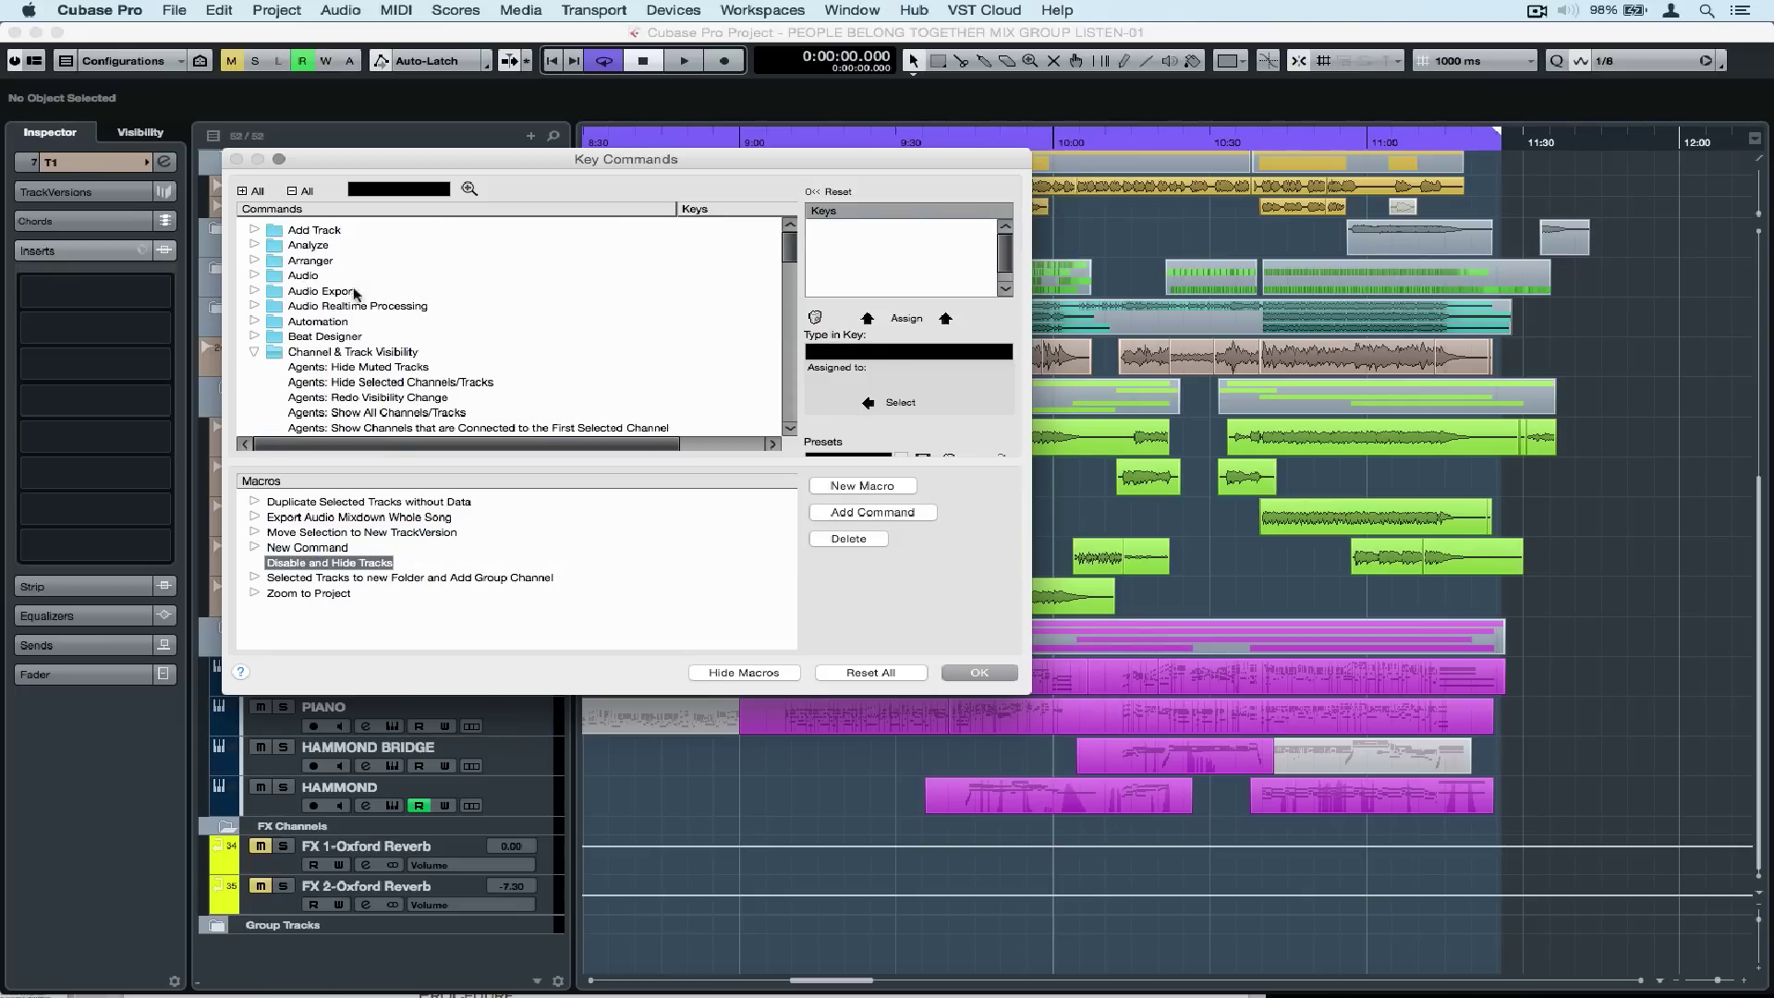
# Add Edit - Select None and Edit - Select All on Tracks to the macro.
pyautogui.click(366, 190)
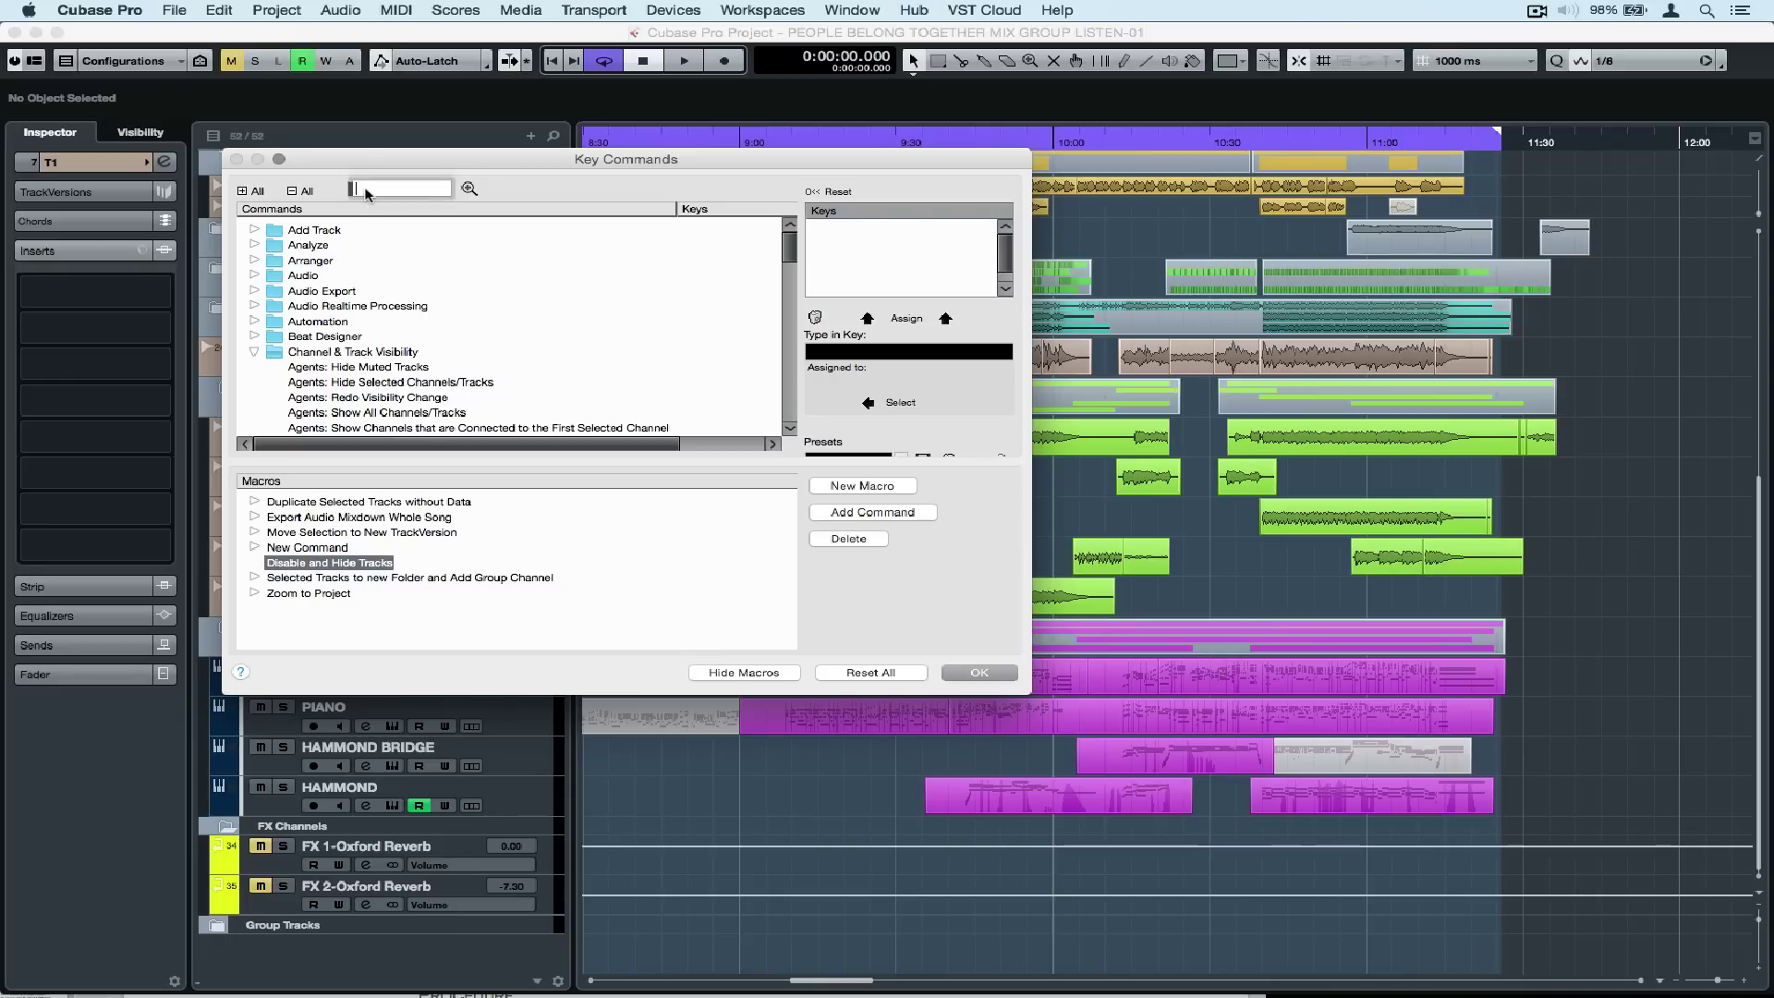
pyautogui.write('select none')
pyautogui.press('Return')
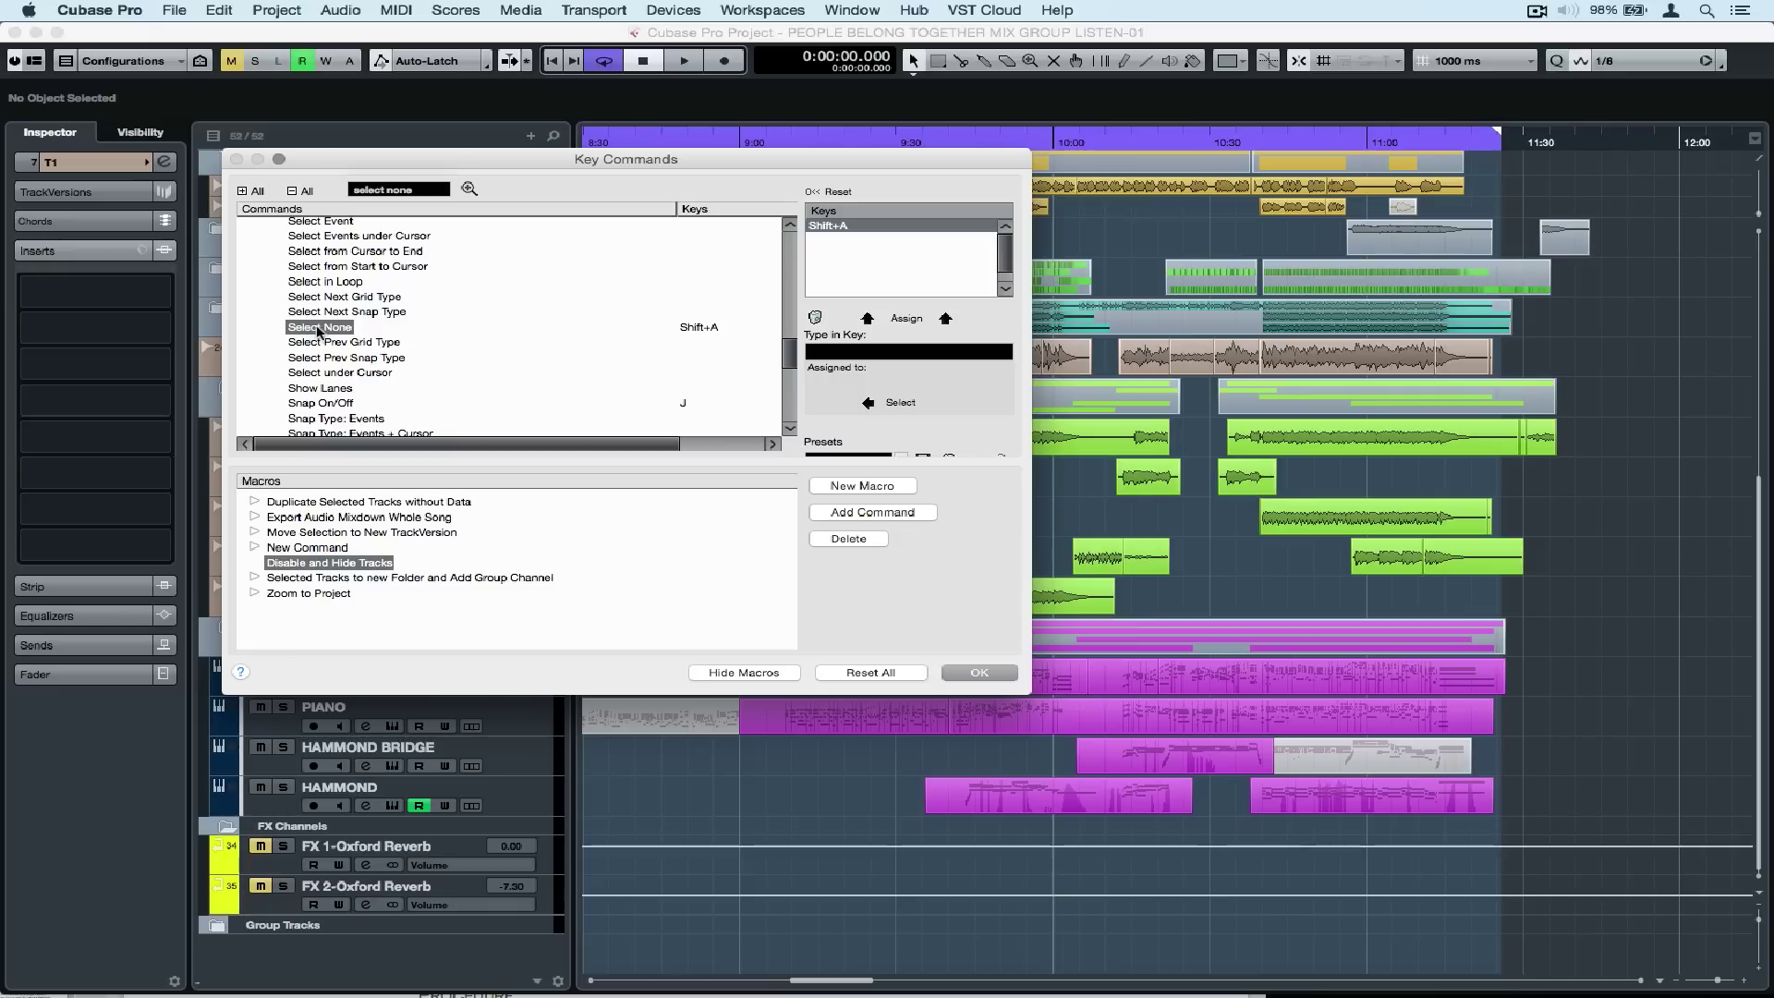
pyautogui.click(873, 514)
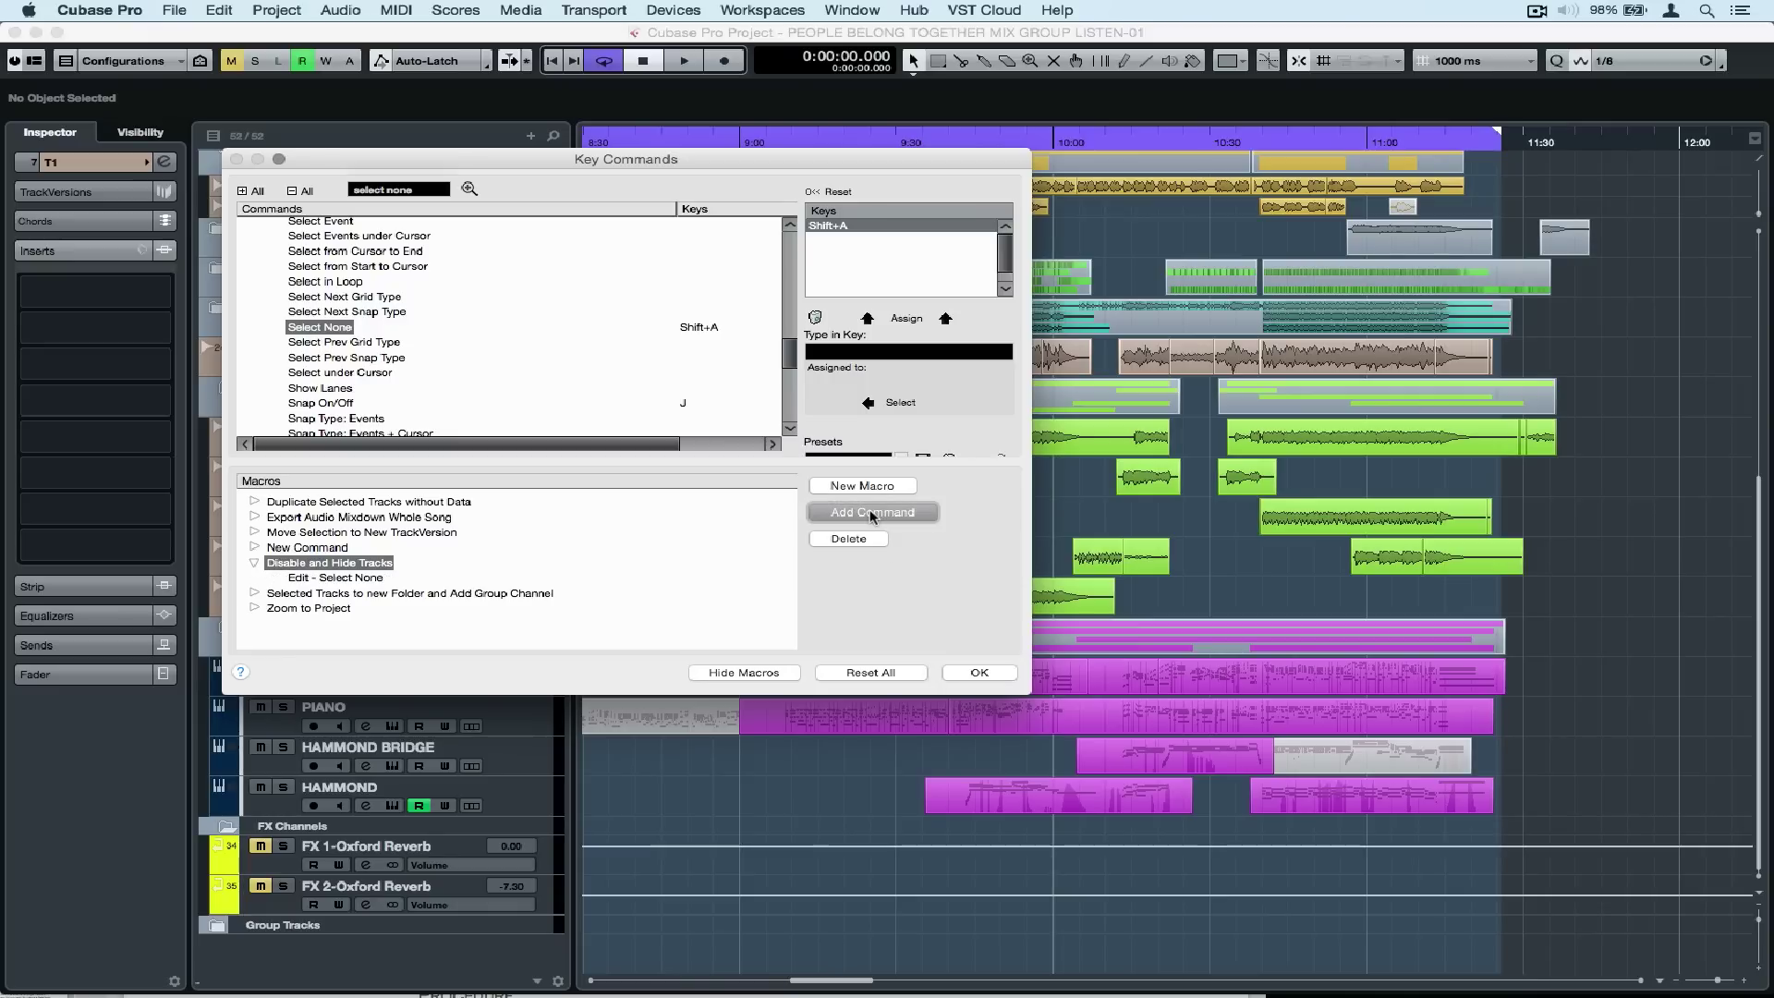
pyautogui.click(412, 190)
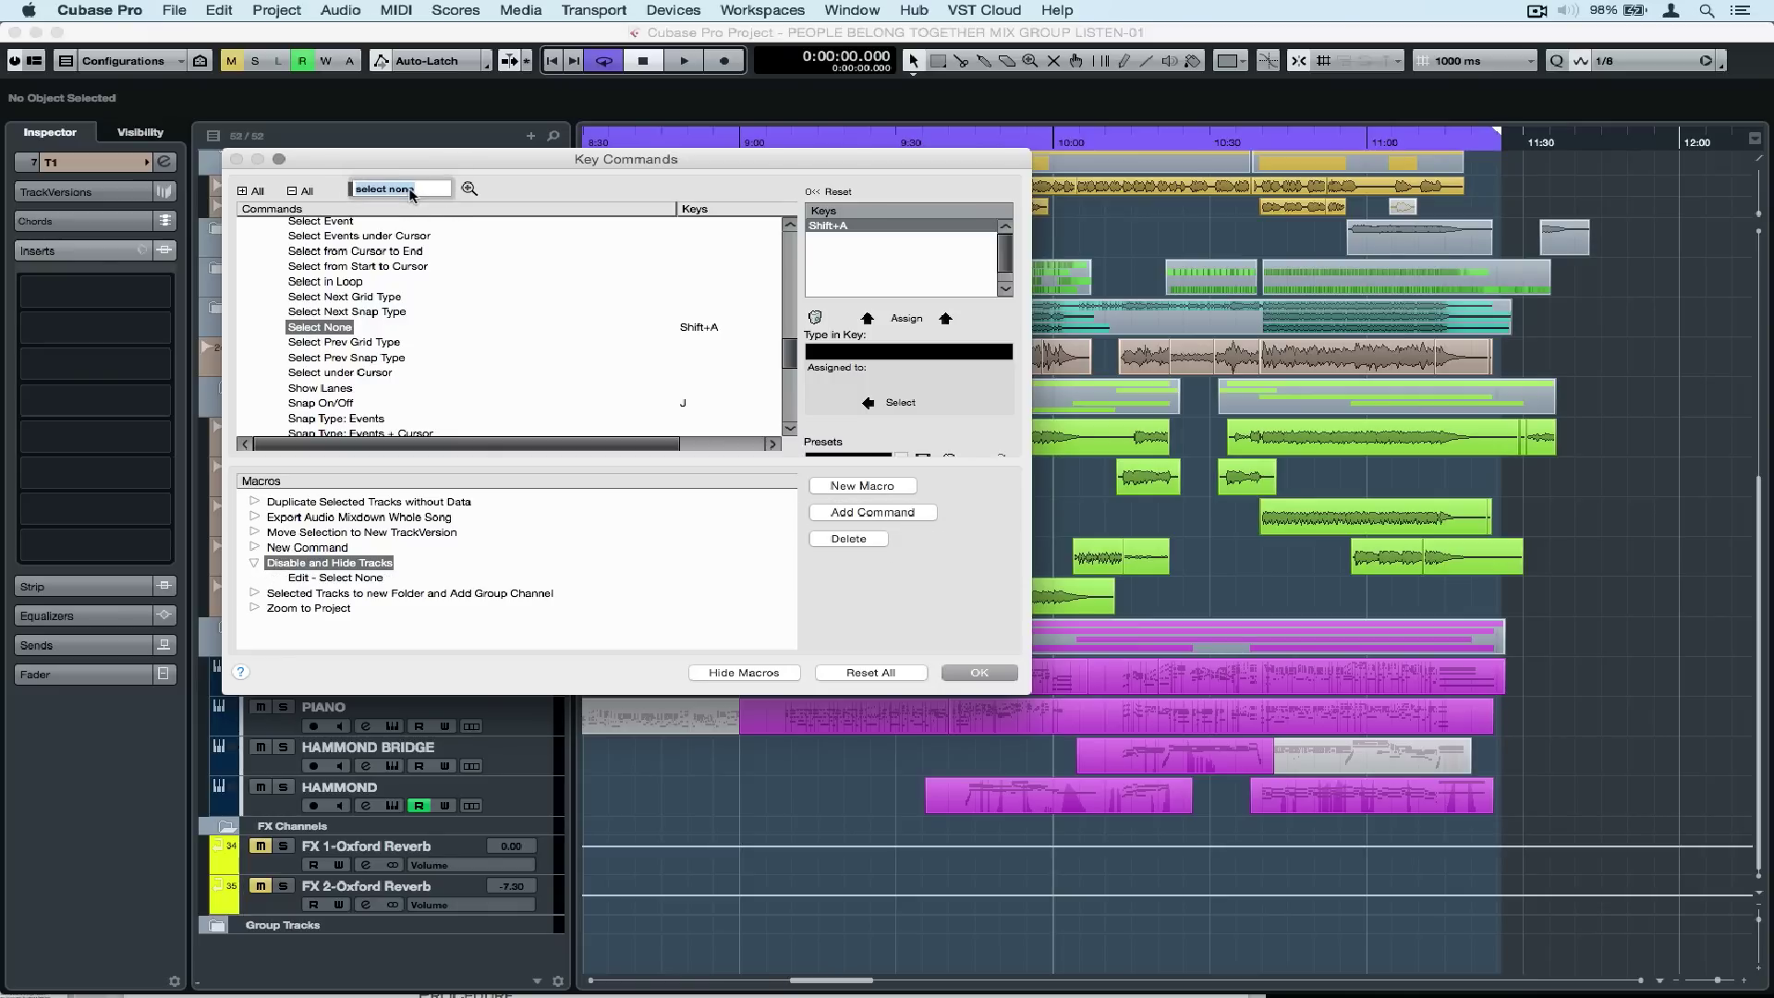
pyautogui.write('select all on track')
pyautogui.press('Return')
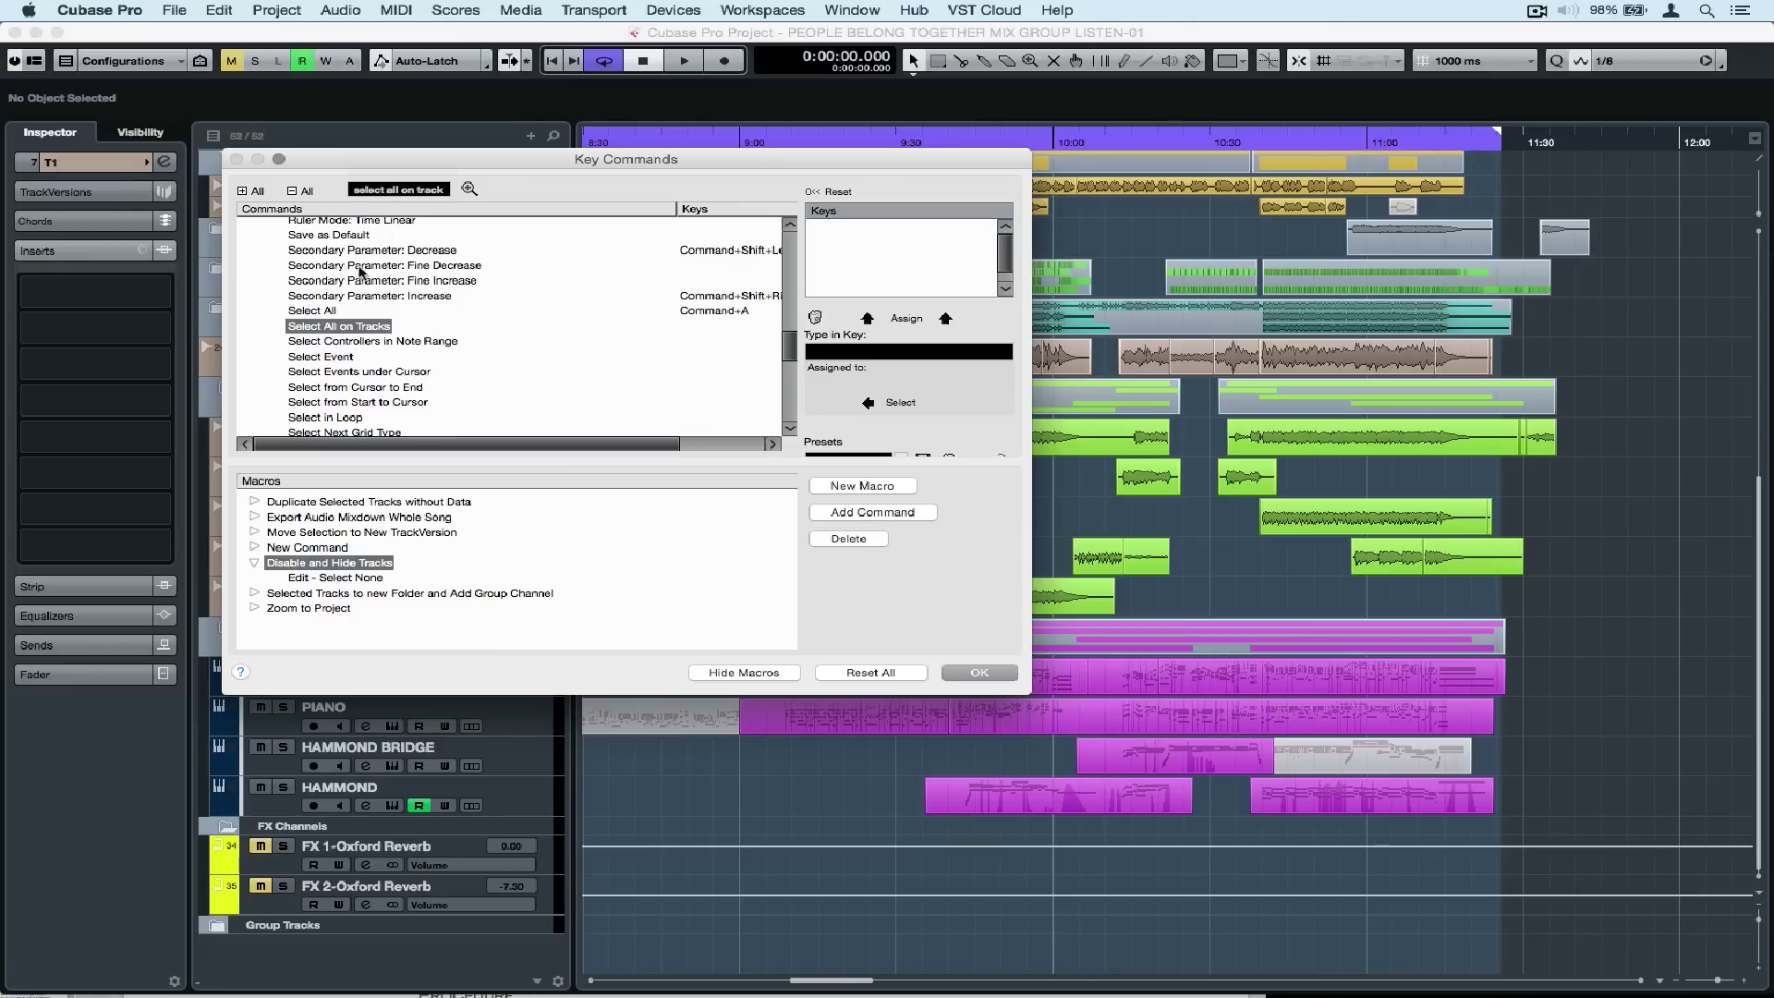
pyautogui.click(856, 513)
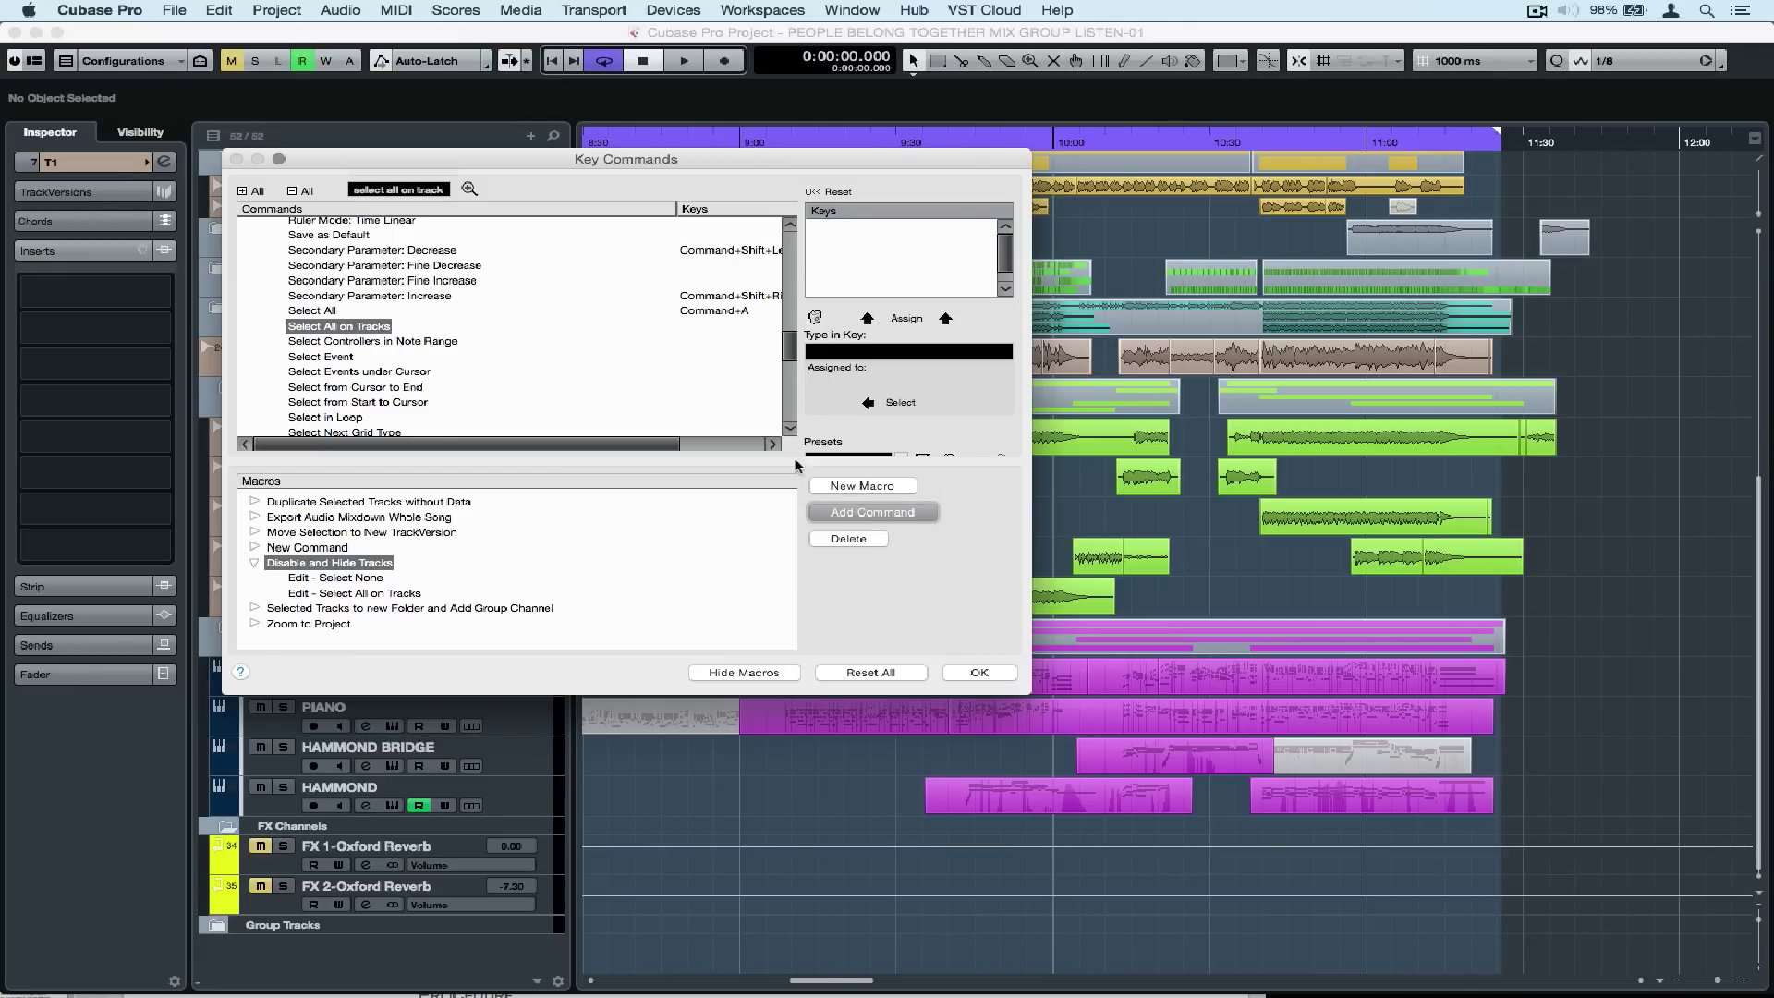
# Add the Mute Events and Lock/Unlock Track commands to the macro.
pyautogui.click(418, 190)
pyautogui.write('mut')
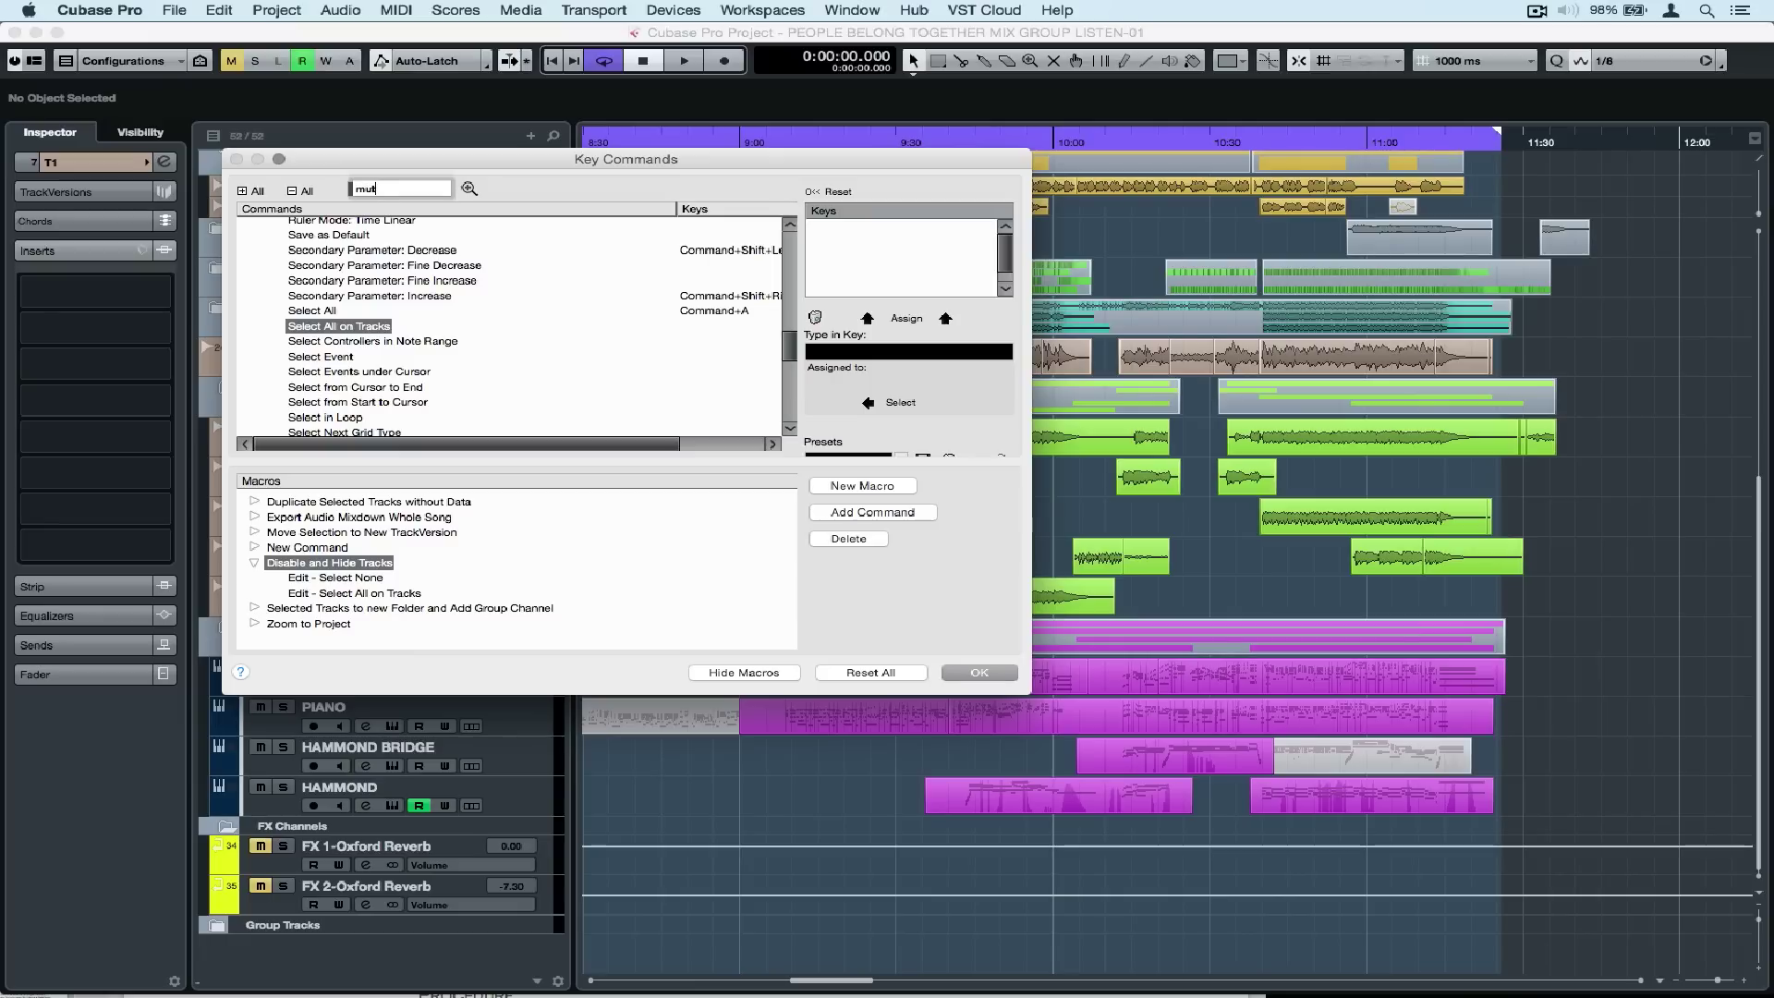
pyautogui.write('e events')
pyautogui.click(470, 189)
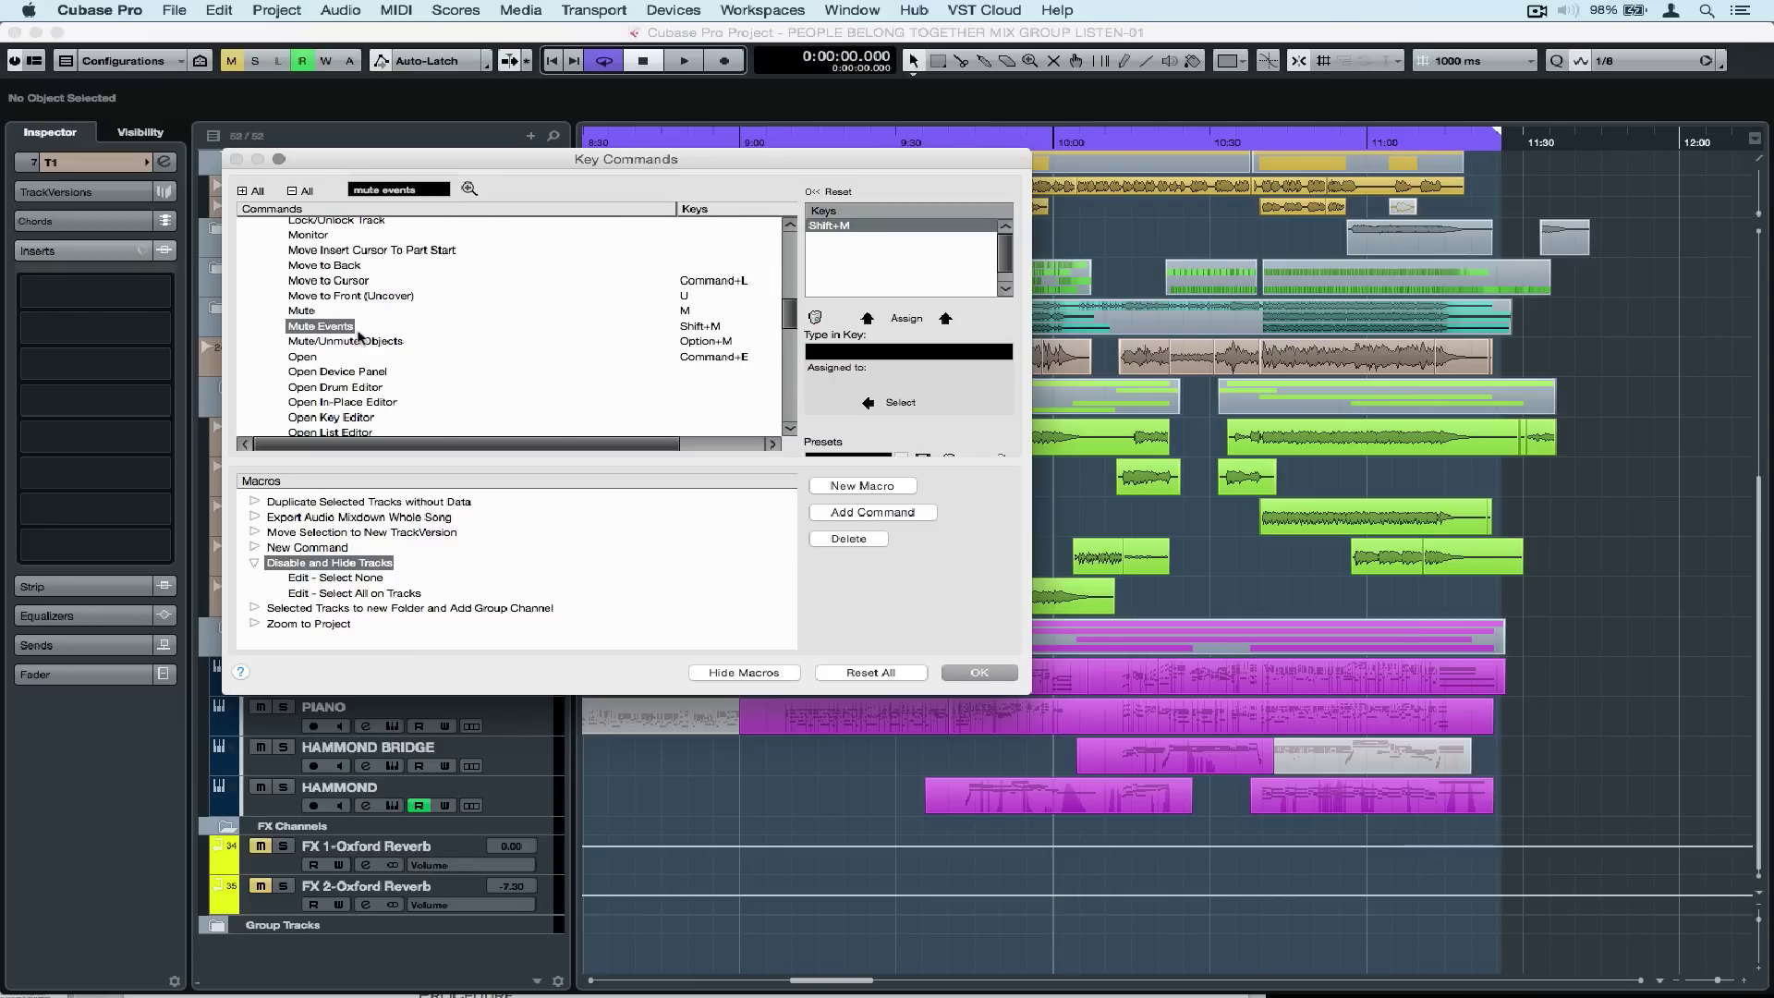
pyautogui.click(857, 511)
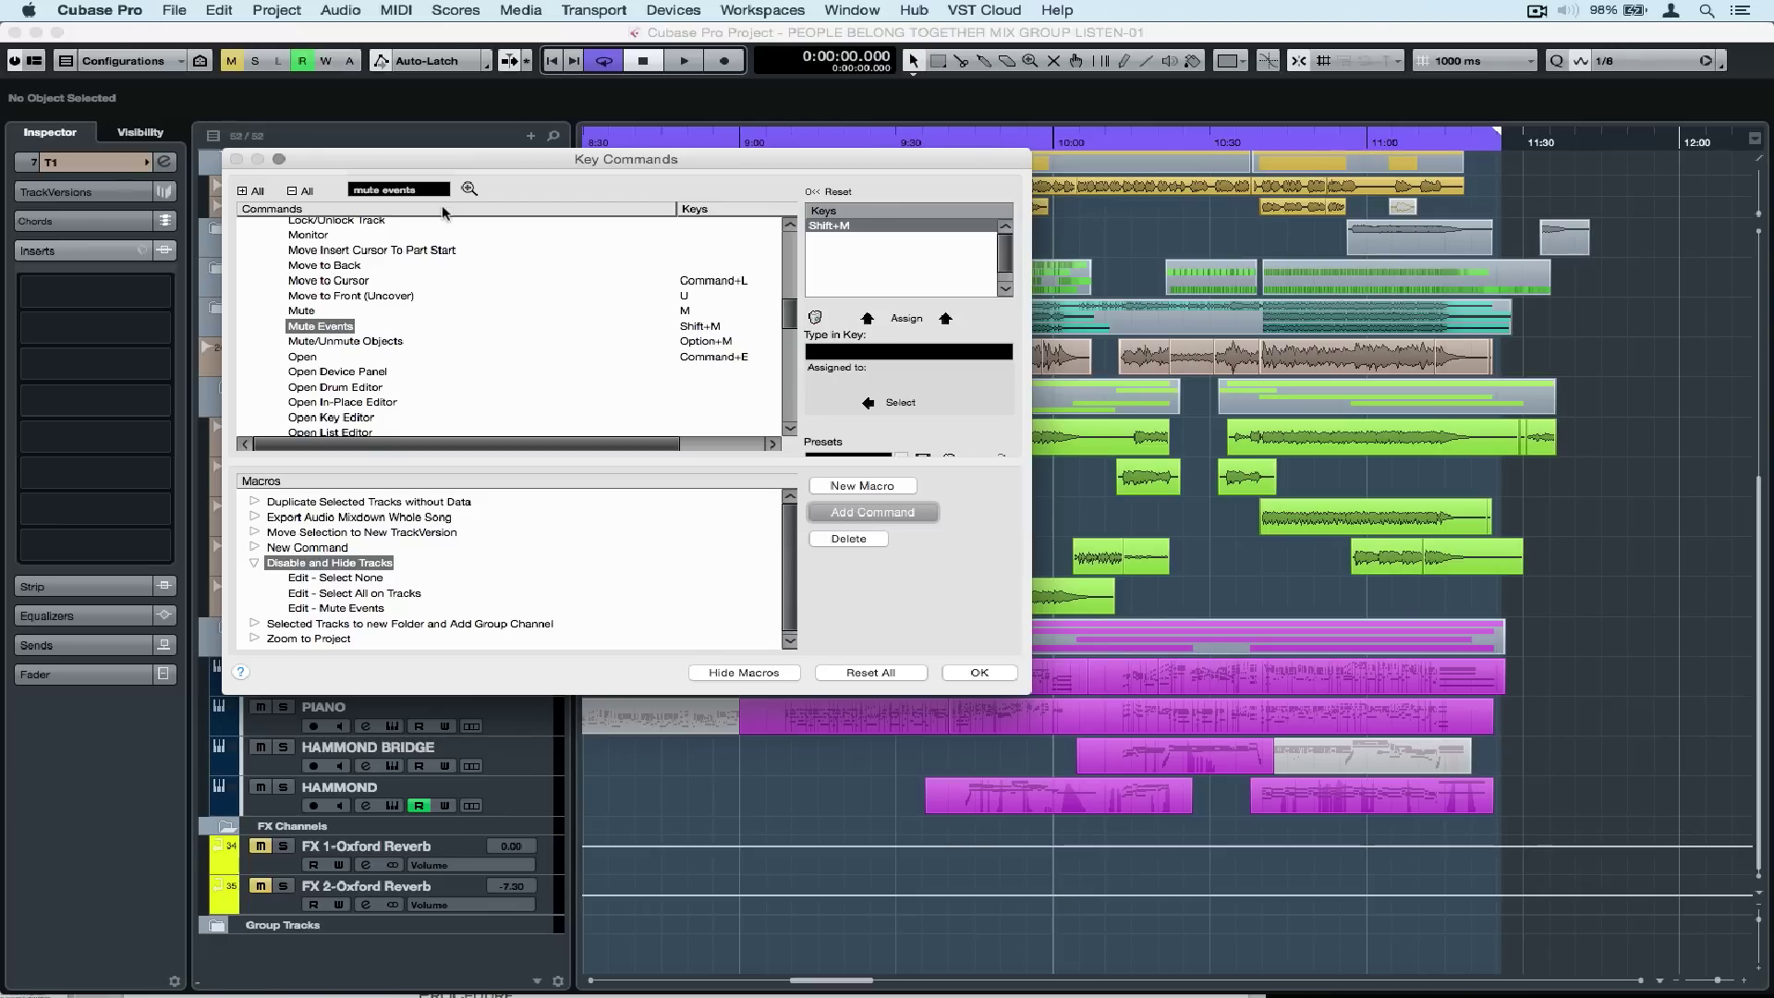
pyautogui.click(412, 189)
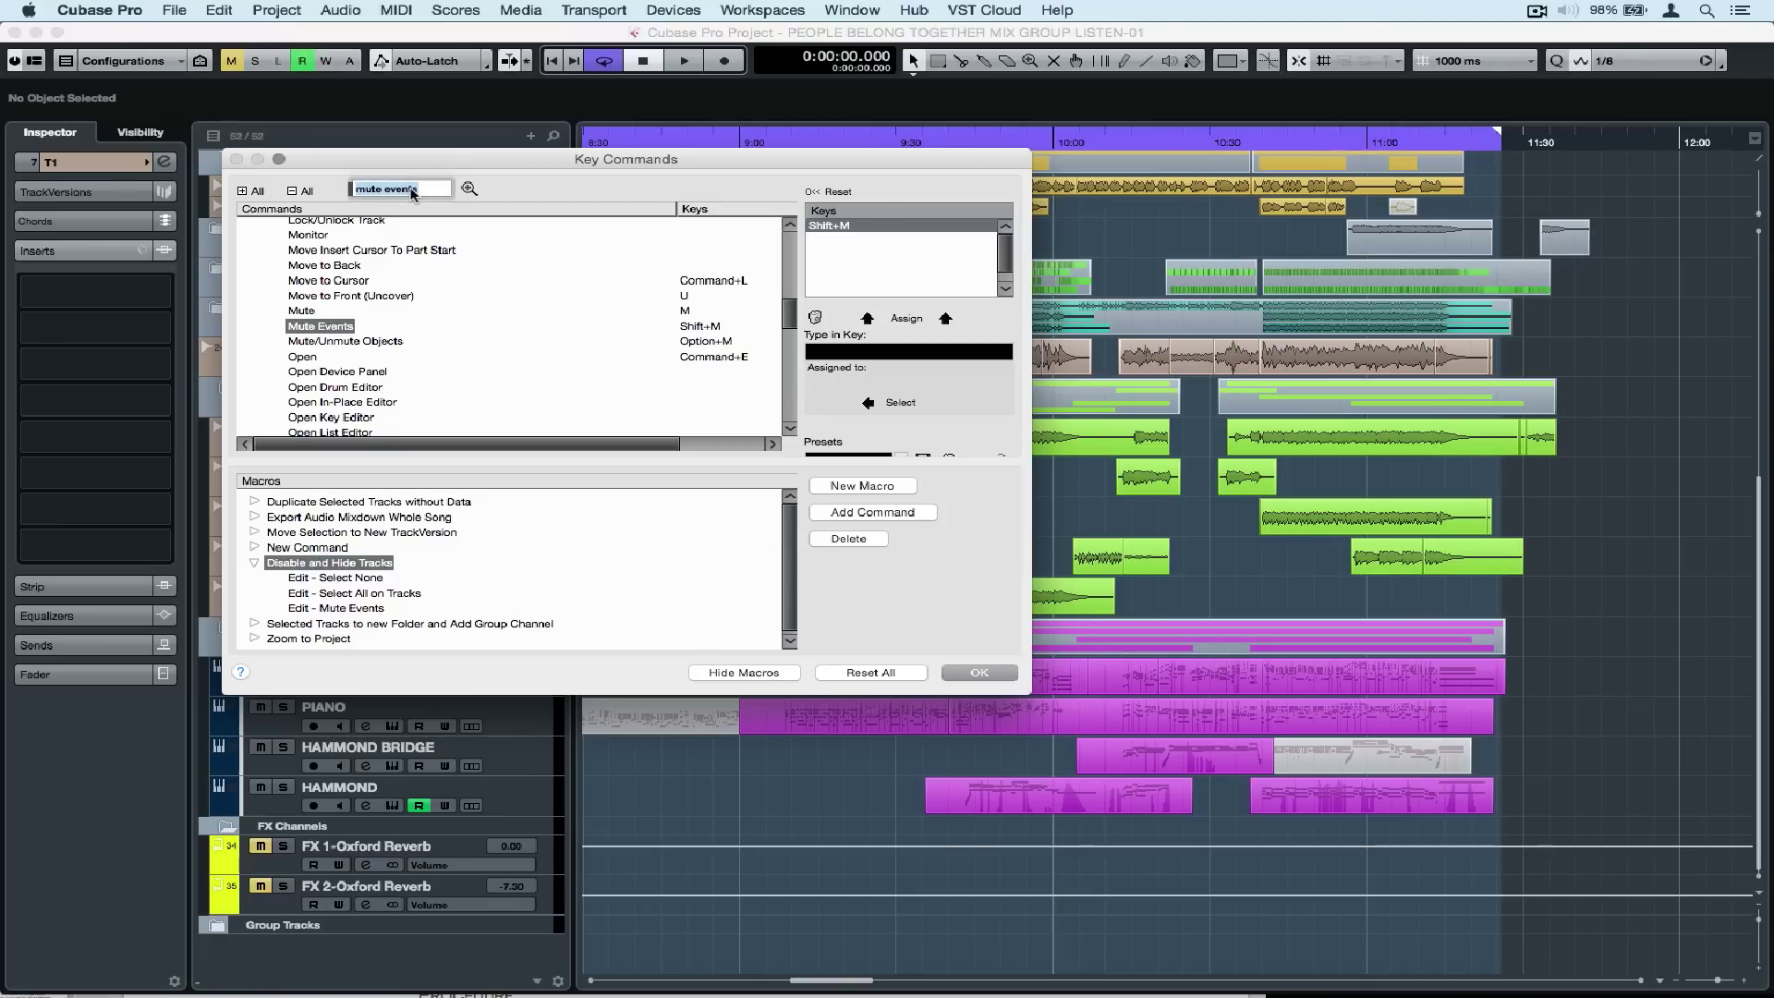
pyautogui.write('lock/unlock')
pyautogui.press('Return')
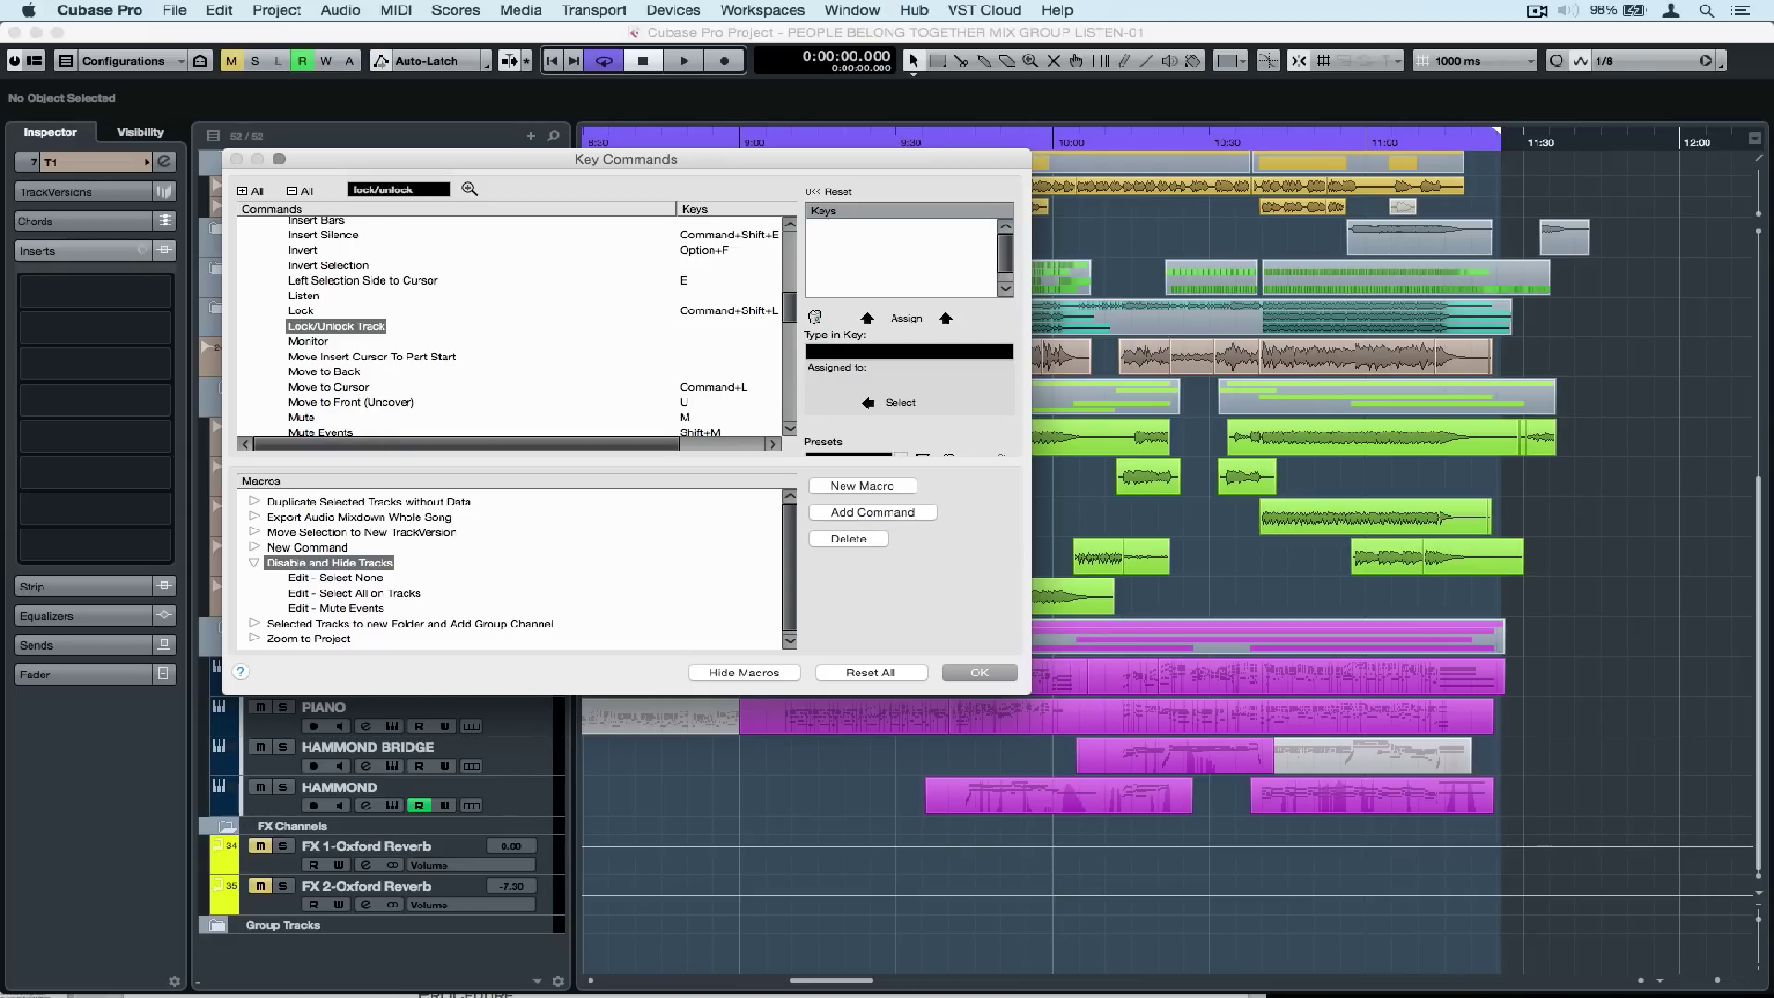
pyautogui.click(828, 505)
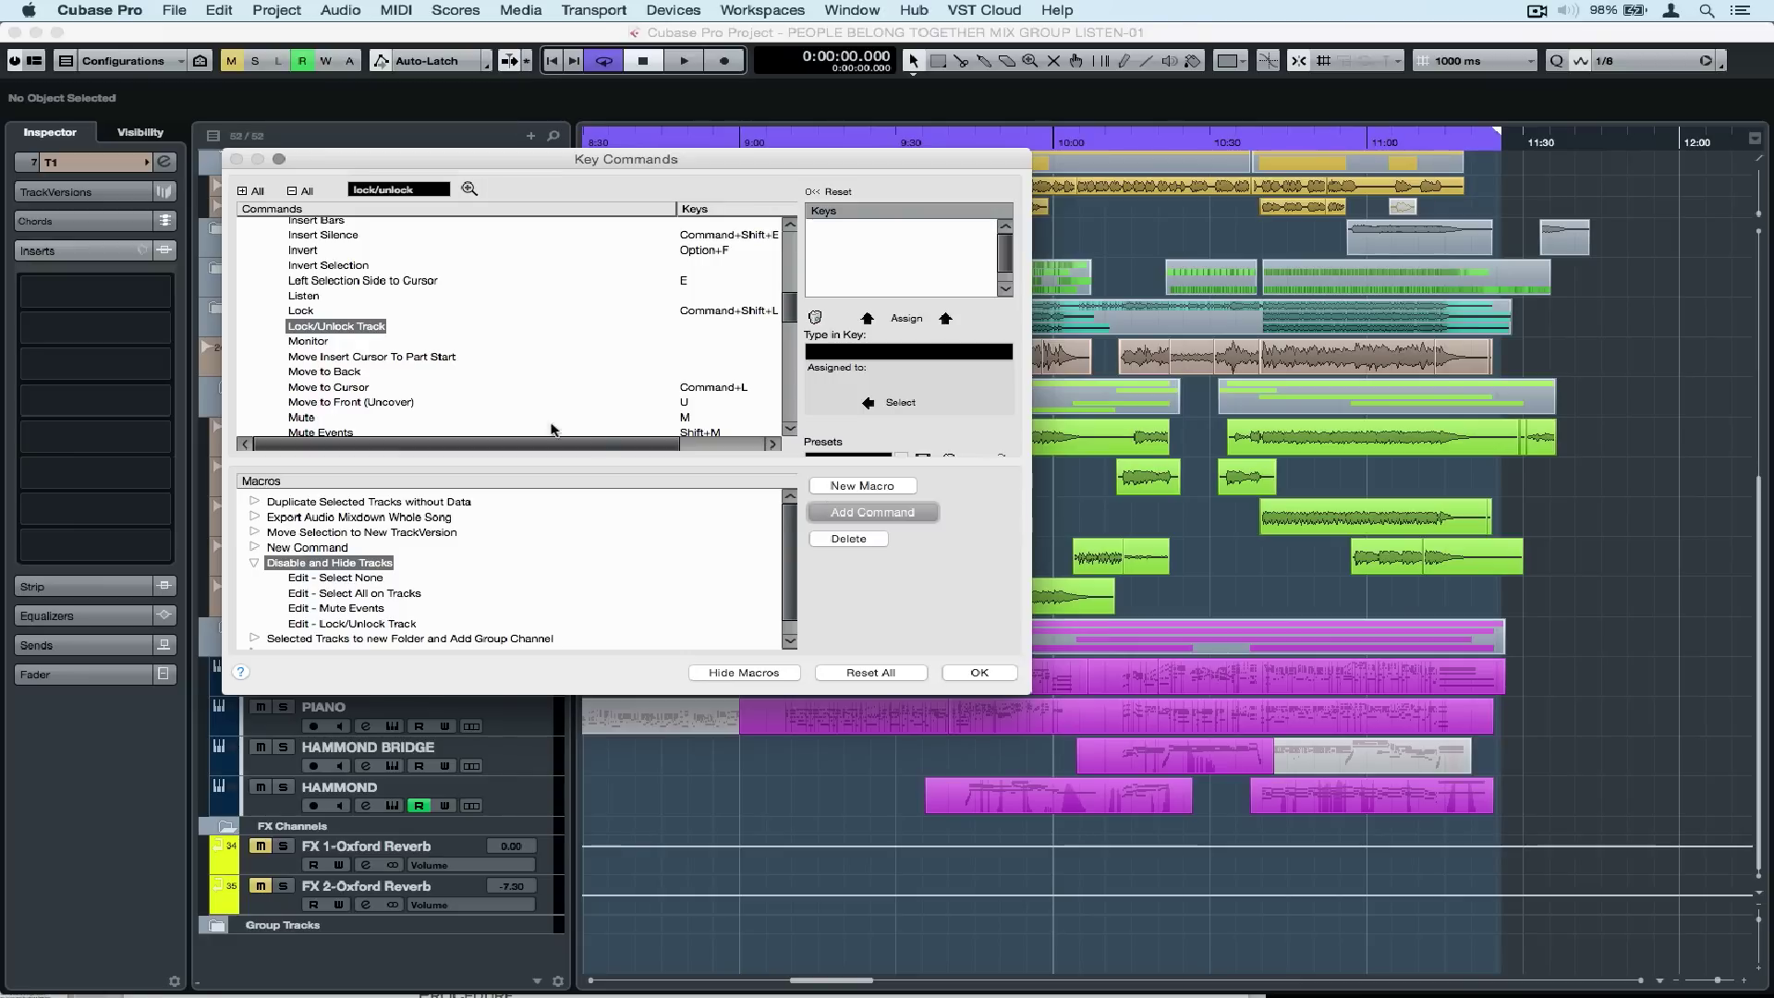
# Add Disable/Enable Track and Hide Selected Channels/Tracks to the macro.
pyautogui.click(292, 190)
pyautogui.click(253, 275)
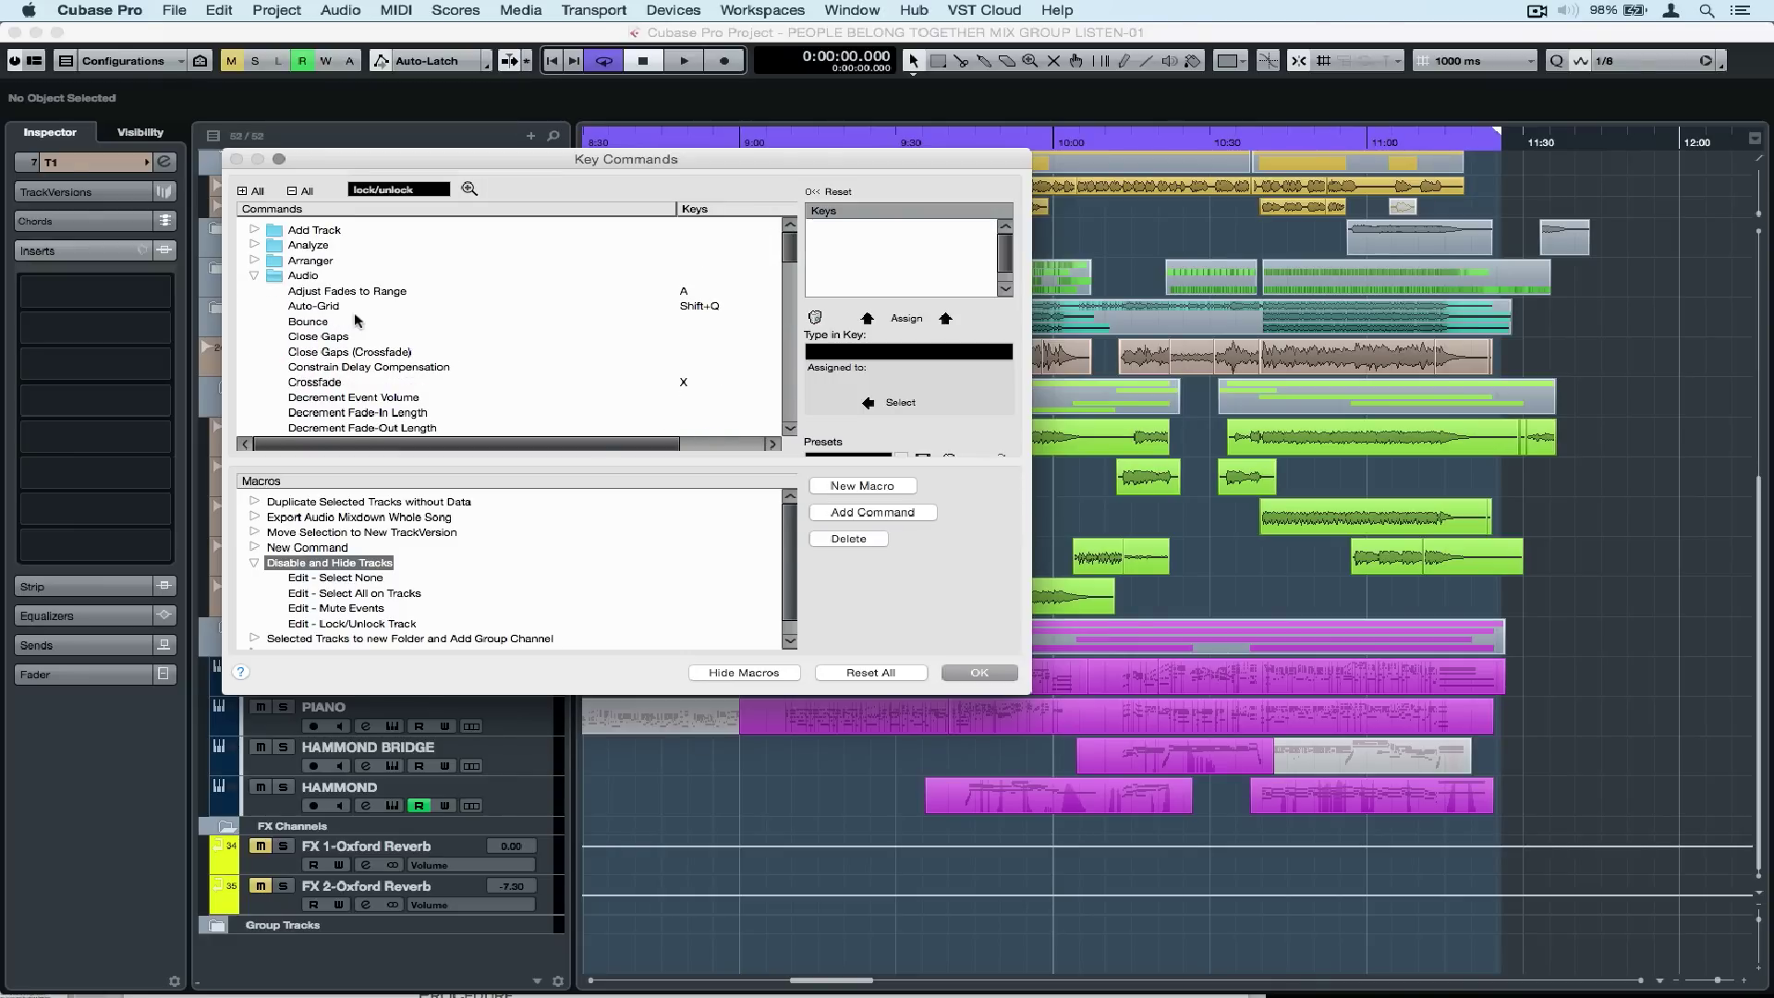
pyautogui.scroll(-2, 356, 321)
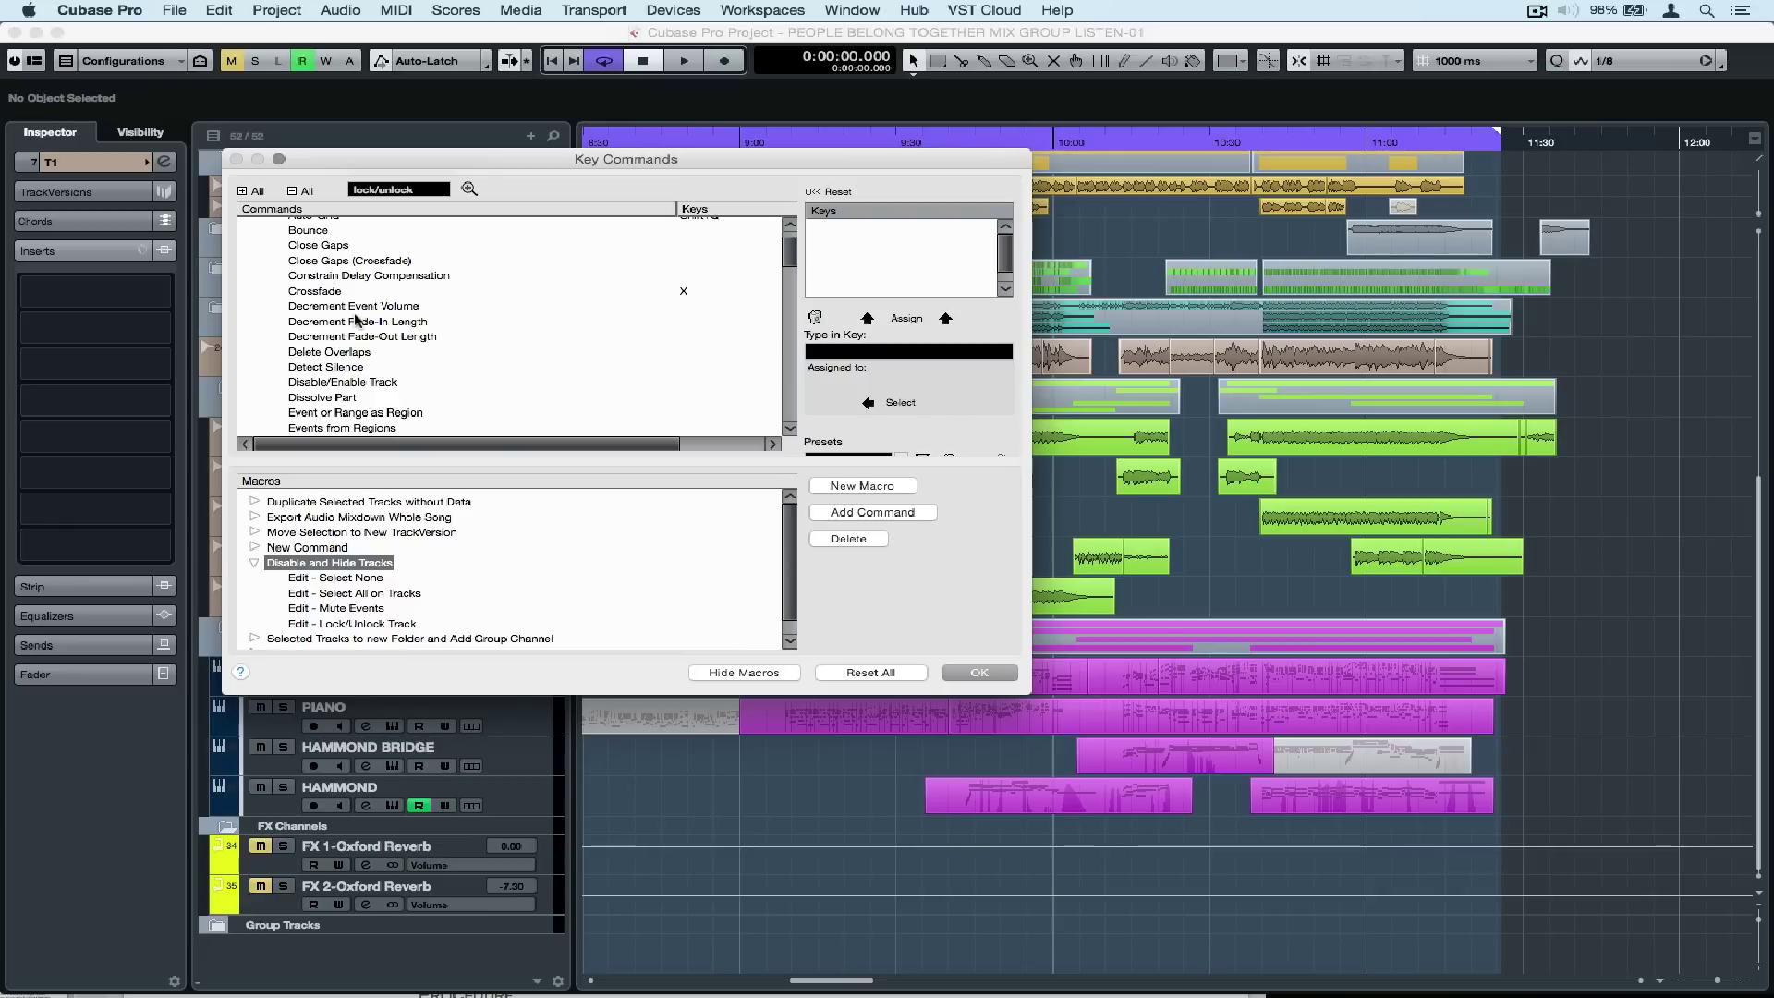
pyautogui.click(325, 383)
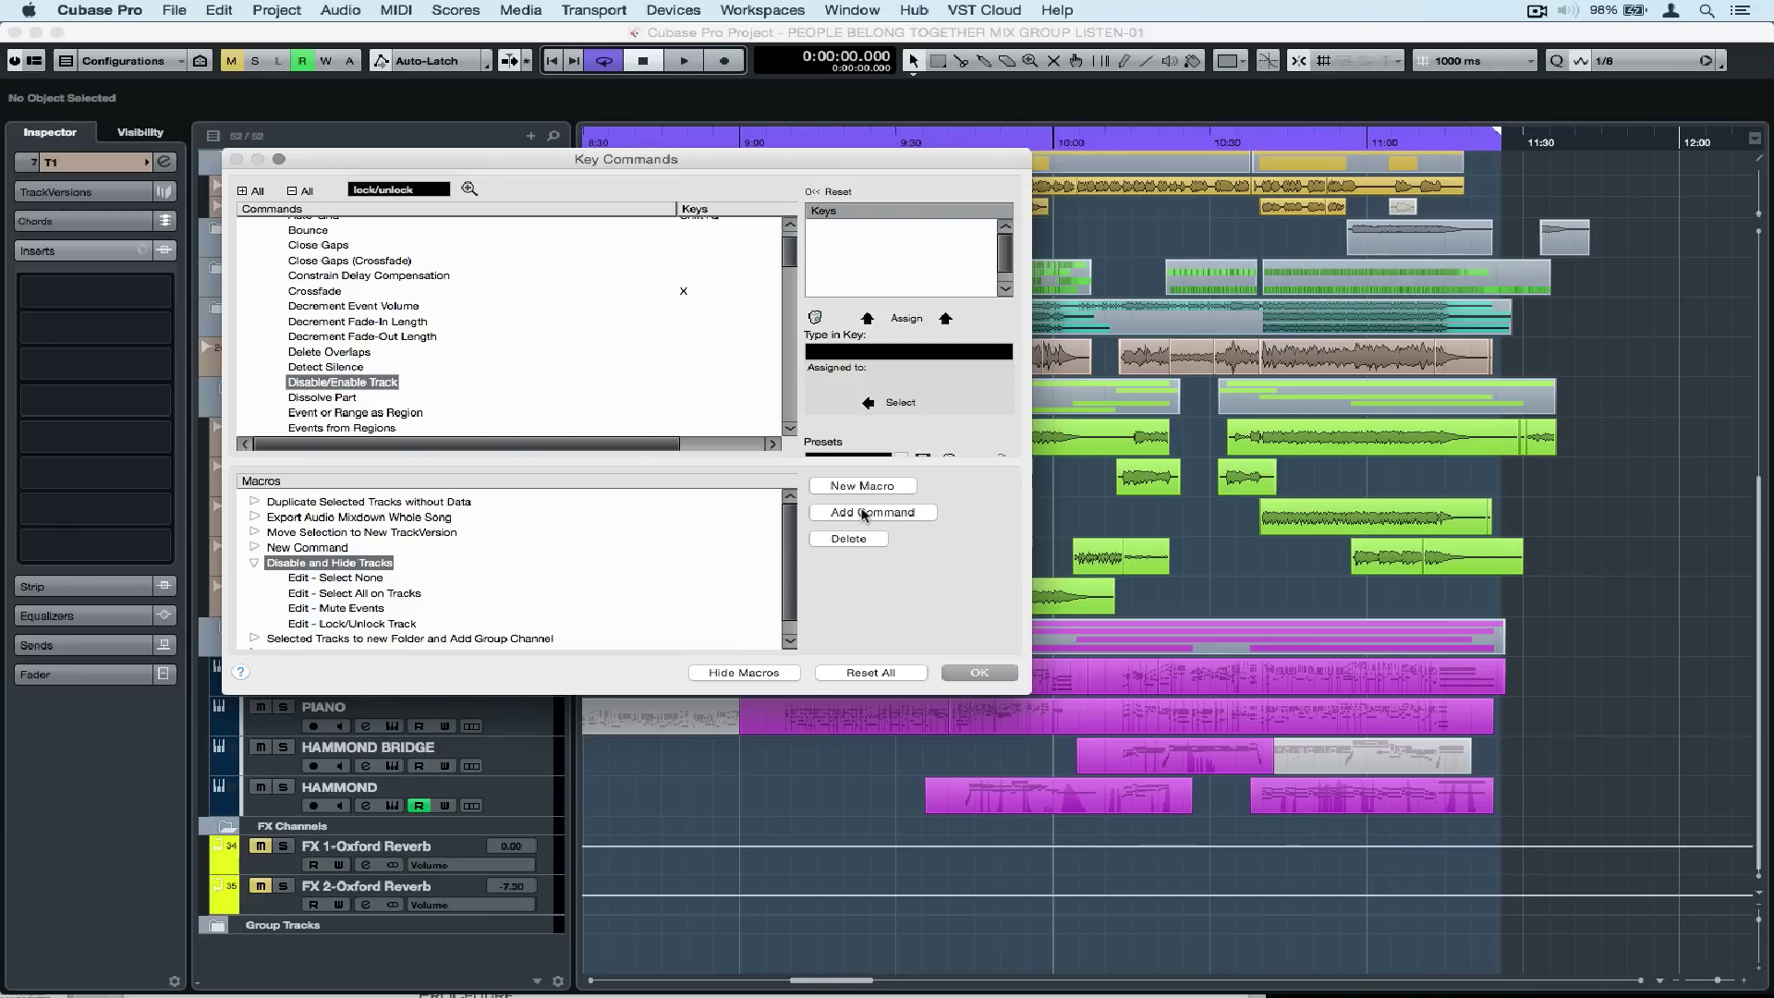
pyautogui.click(863, 514)
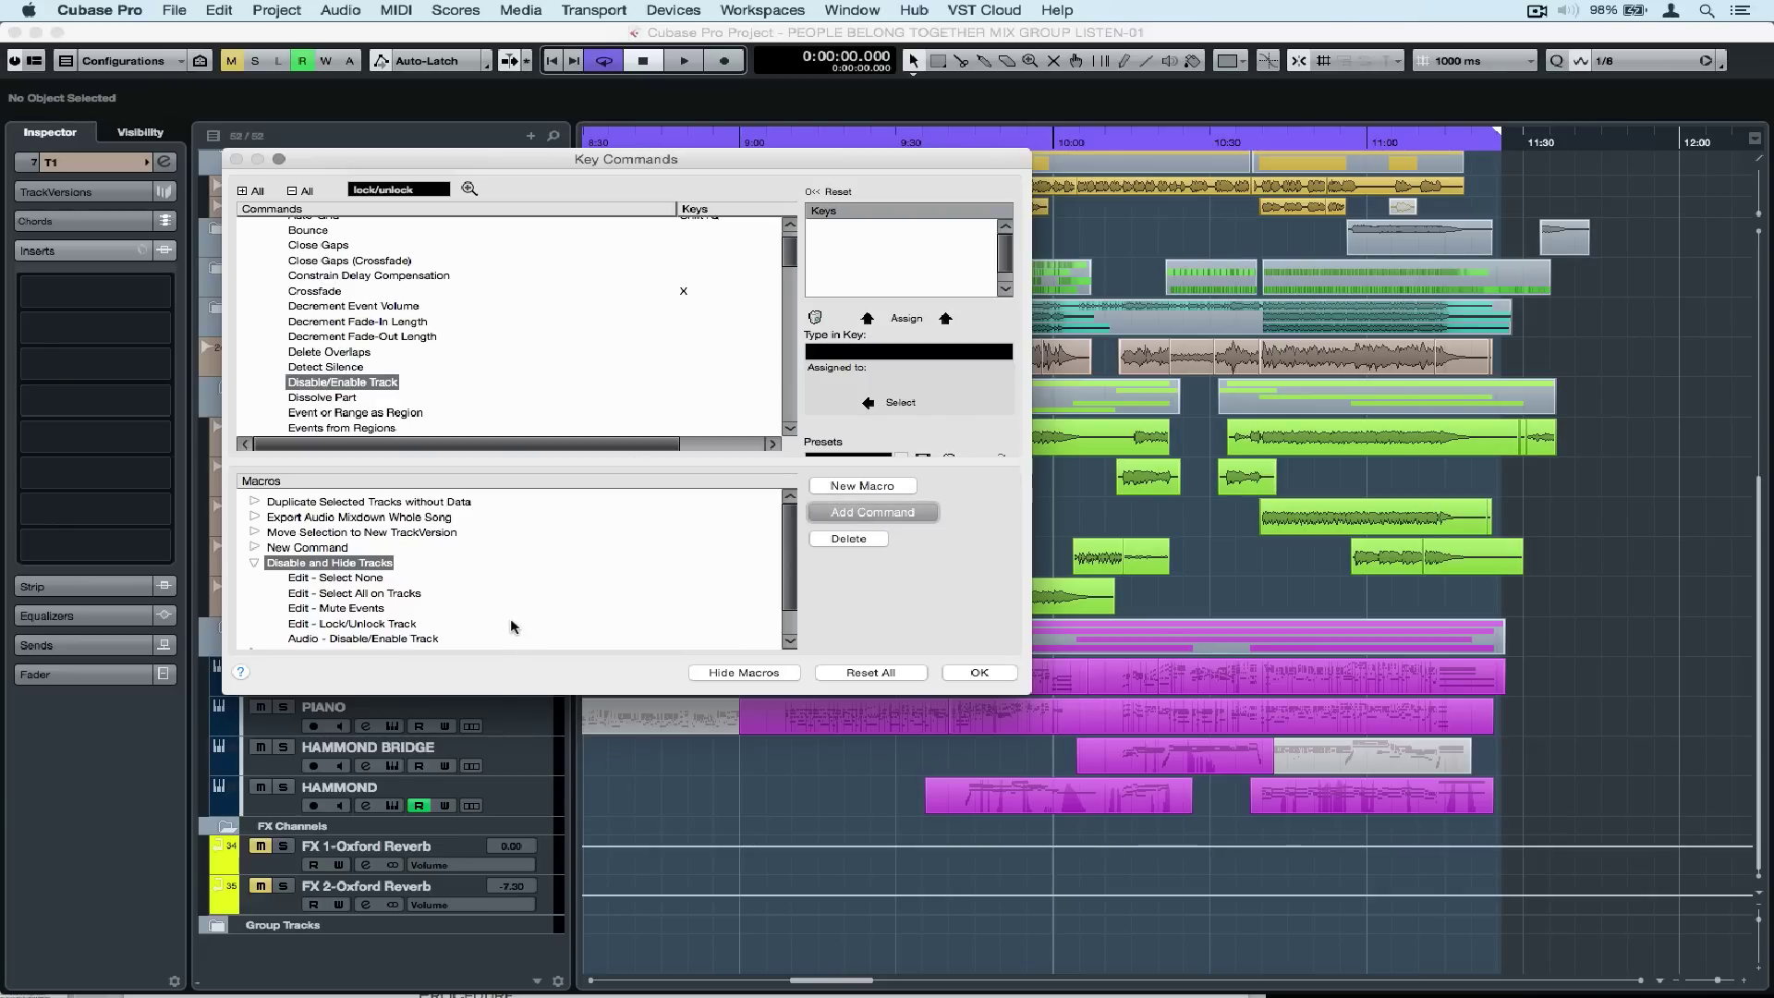
pyautogui.scroll(-2, 510, 627)
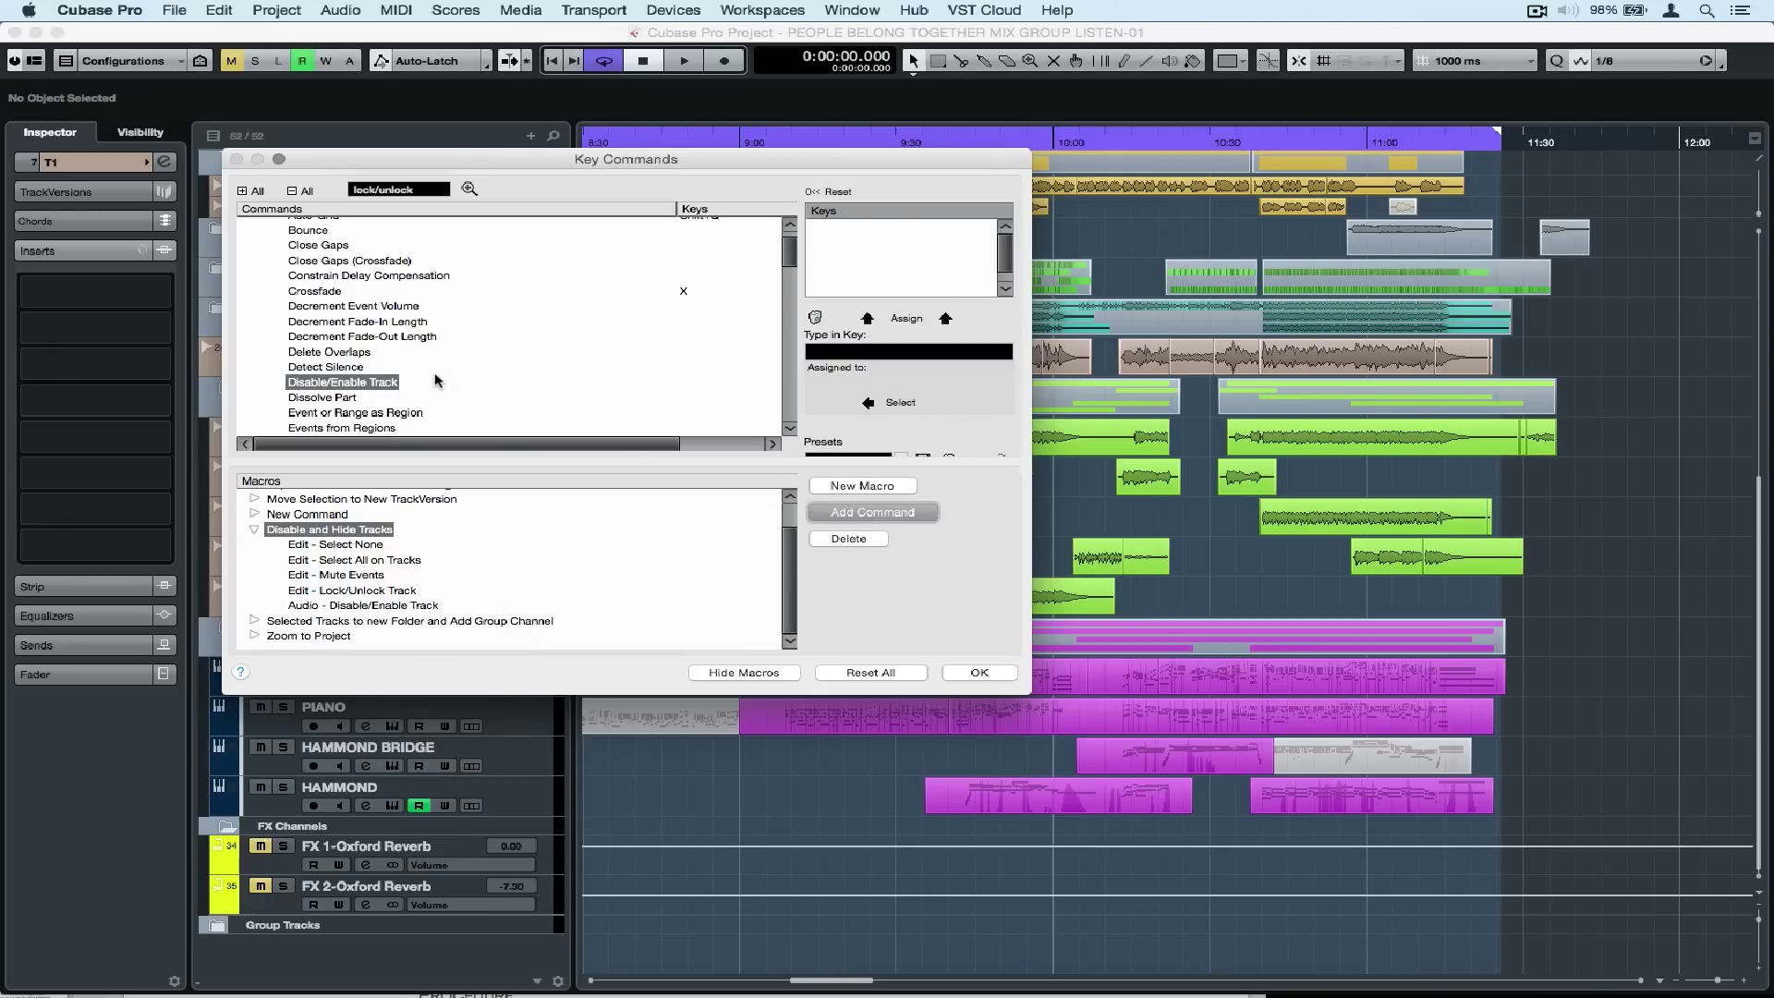
pyautogui.scroll(3, 389, 351)
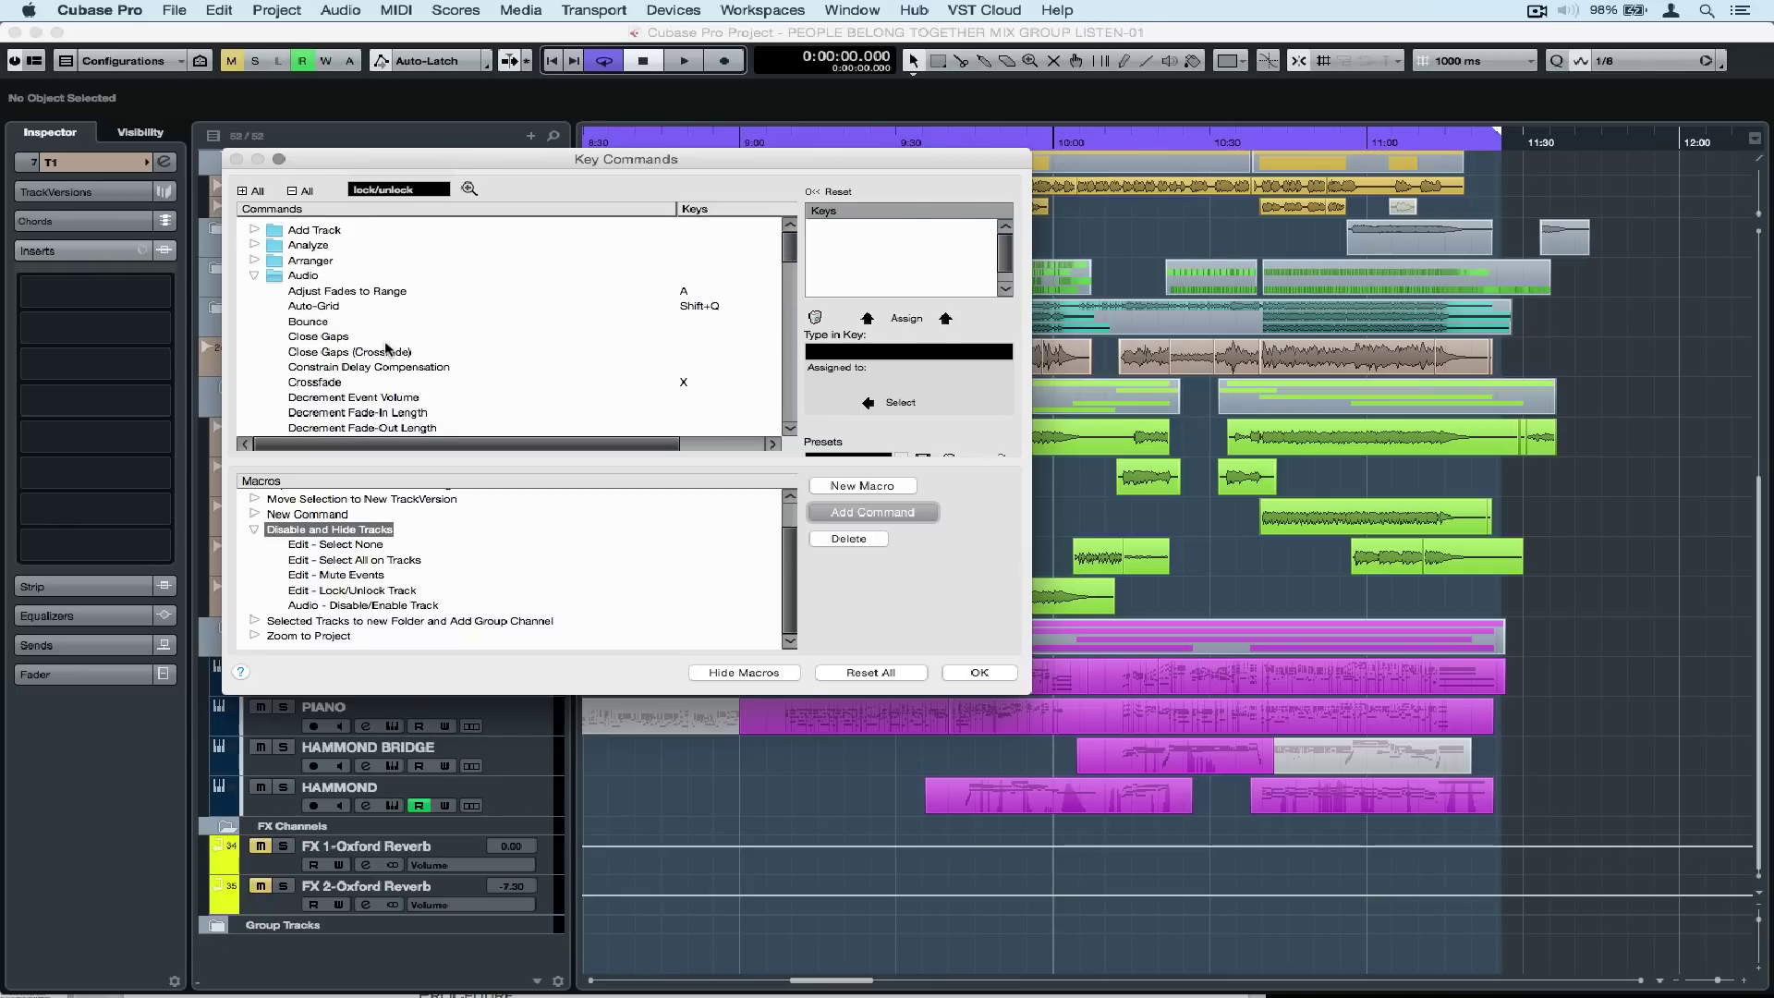
pyautogui.click(256, 276)
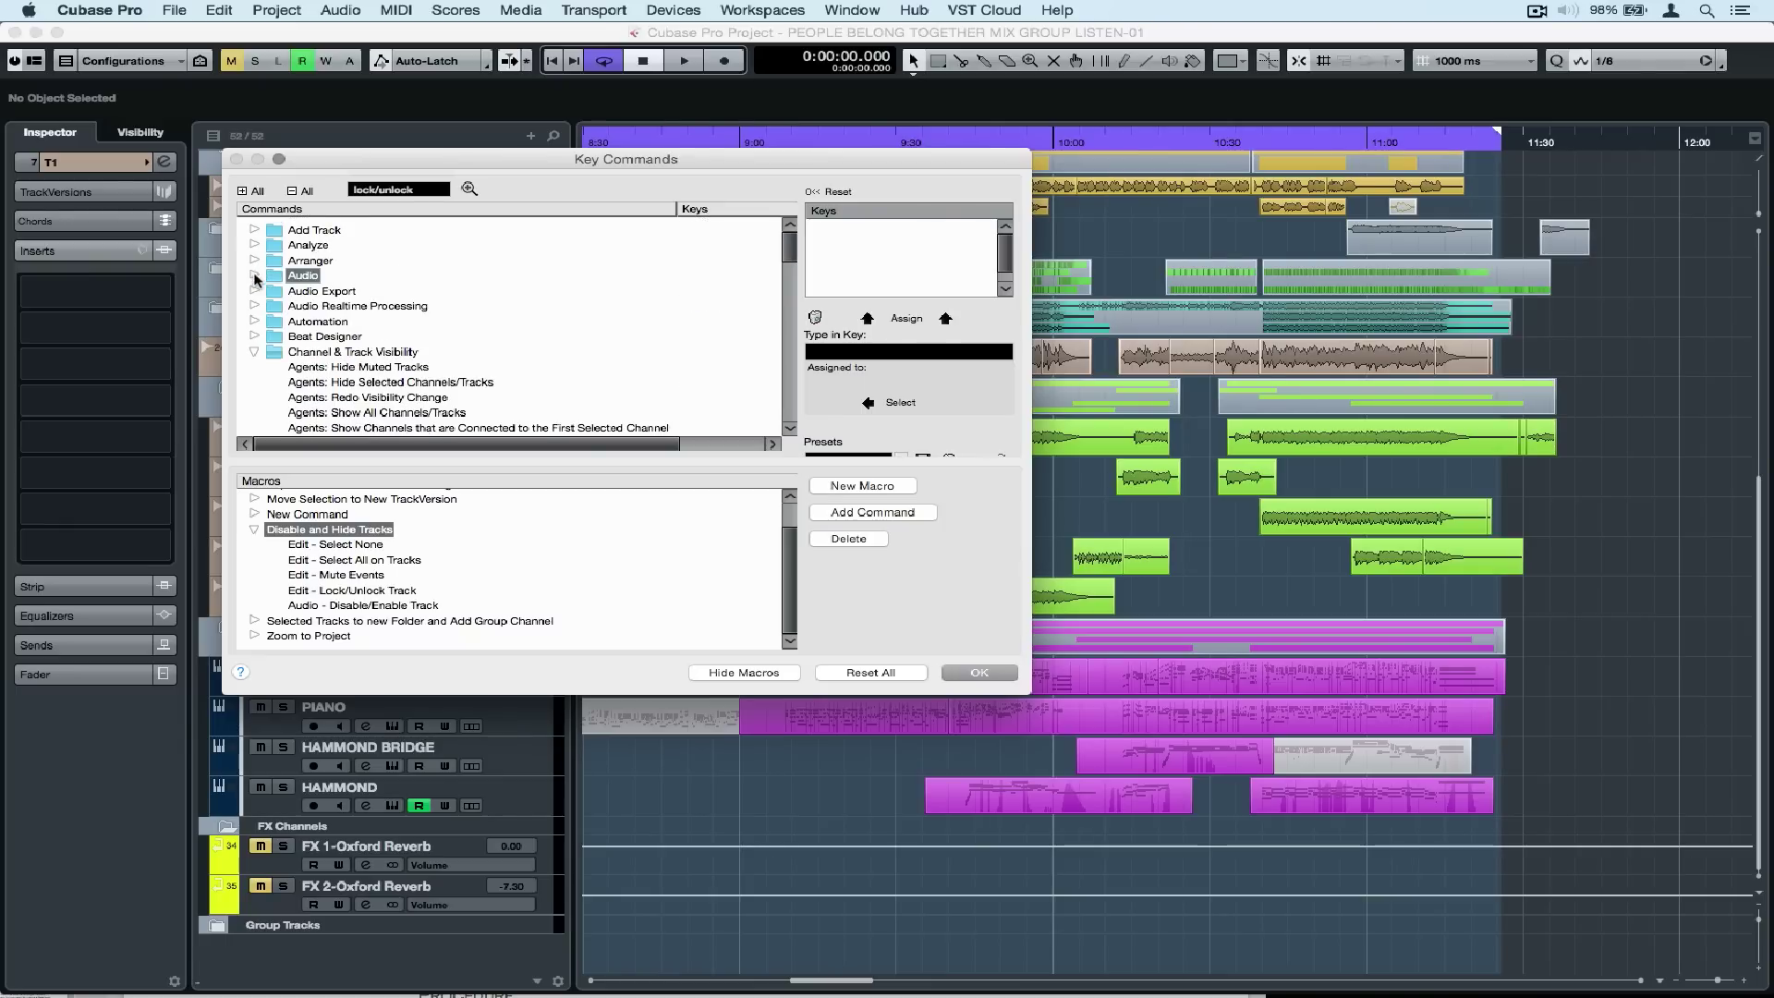
pyautogui.click(372, 389)
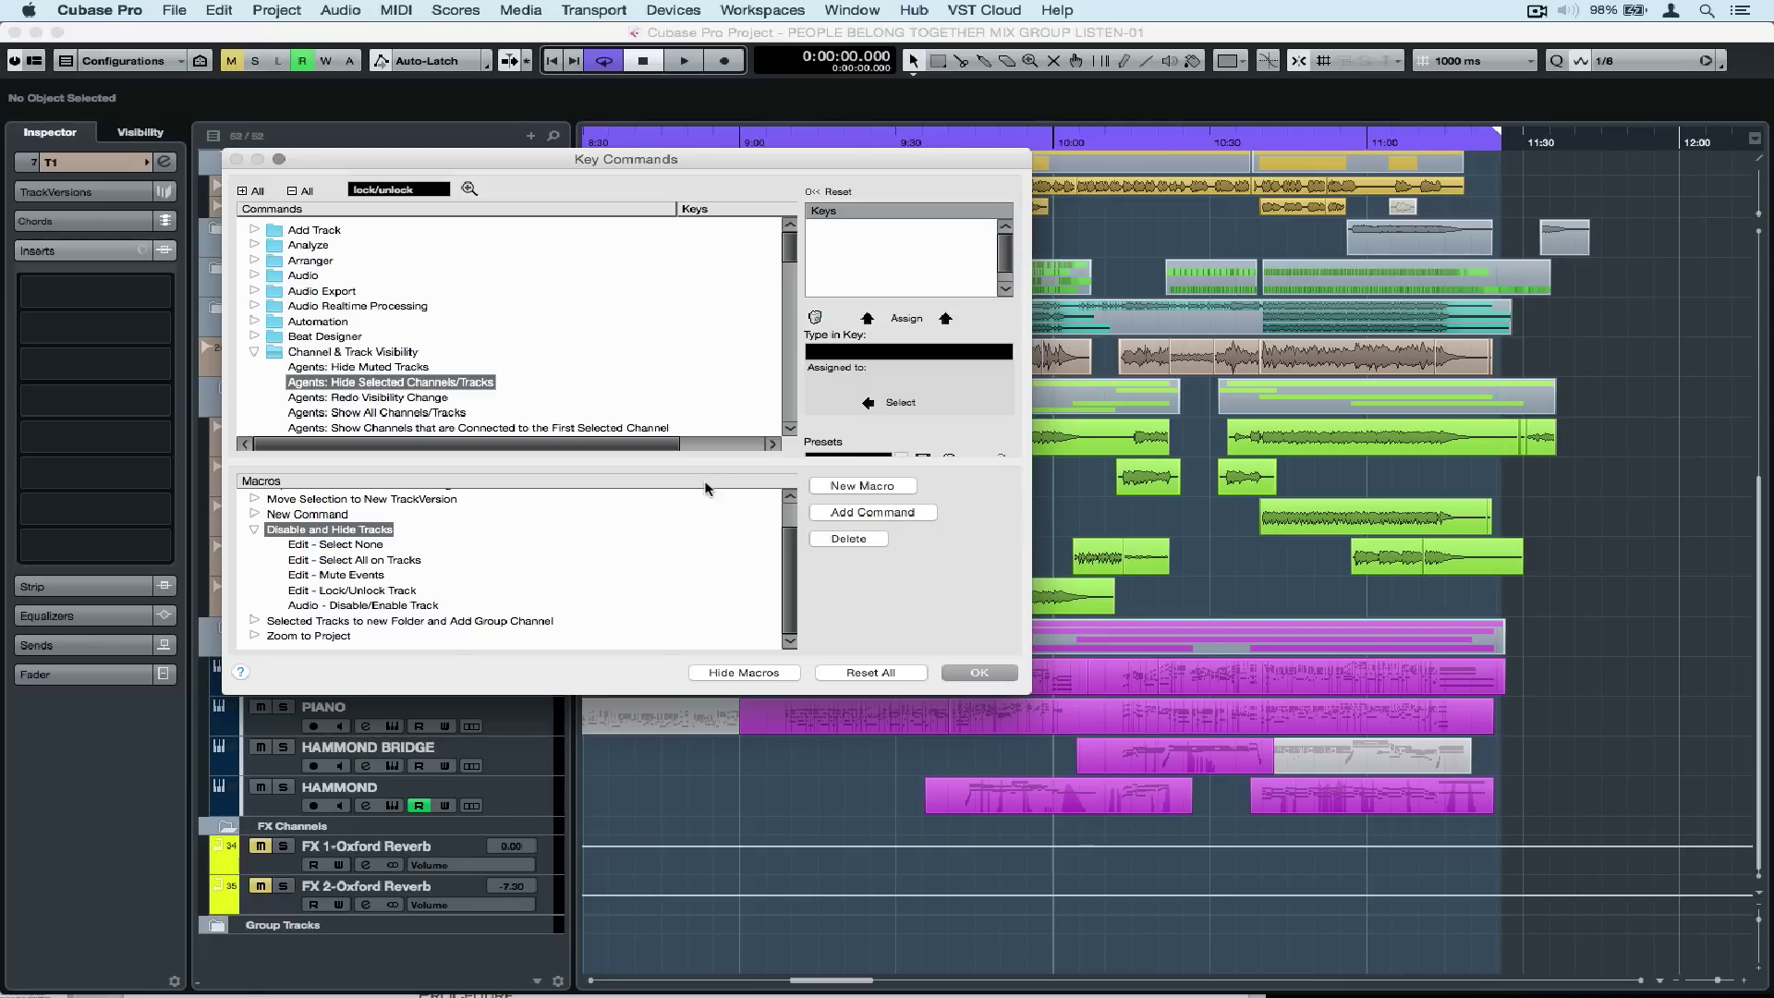
pyautogui.click(859, 512)
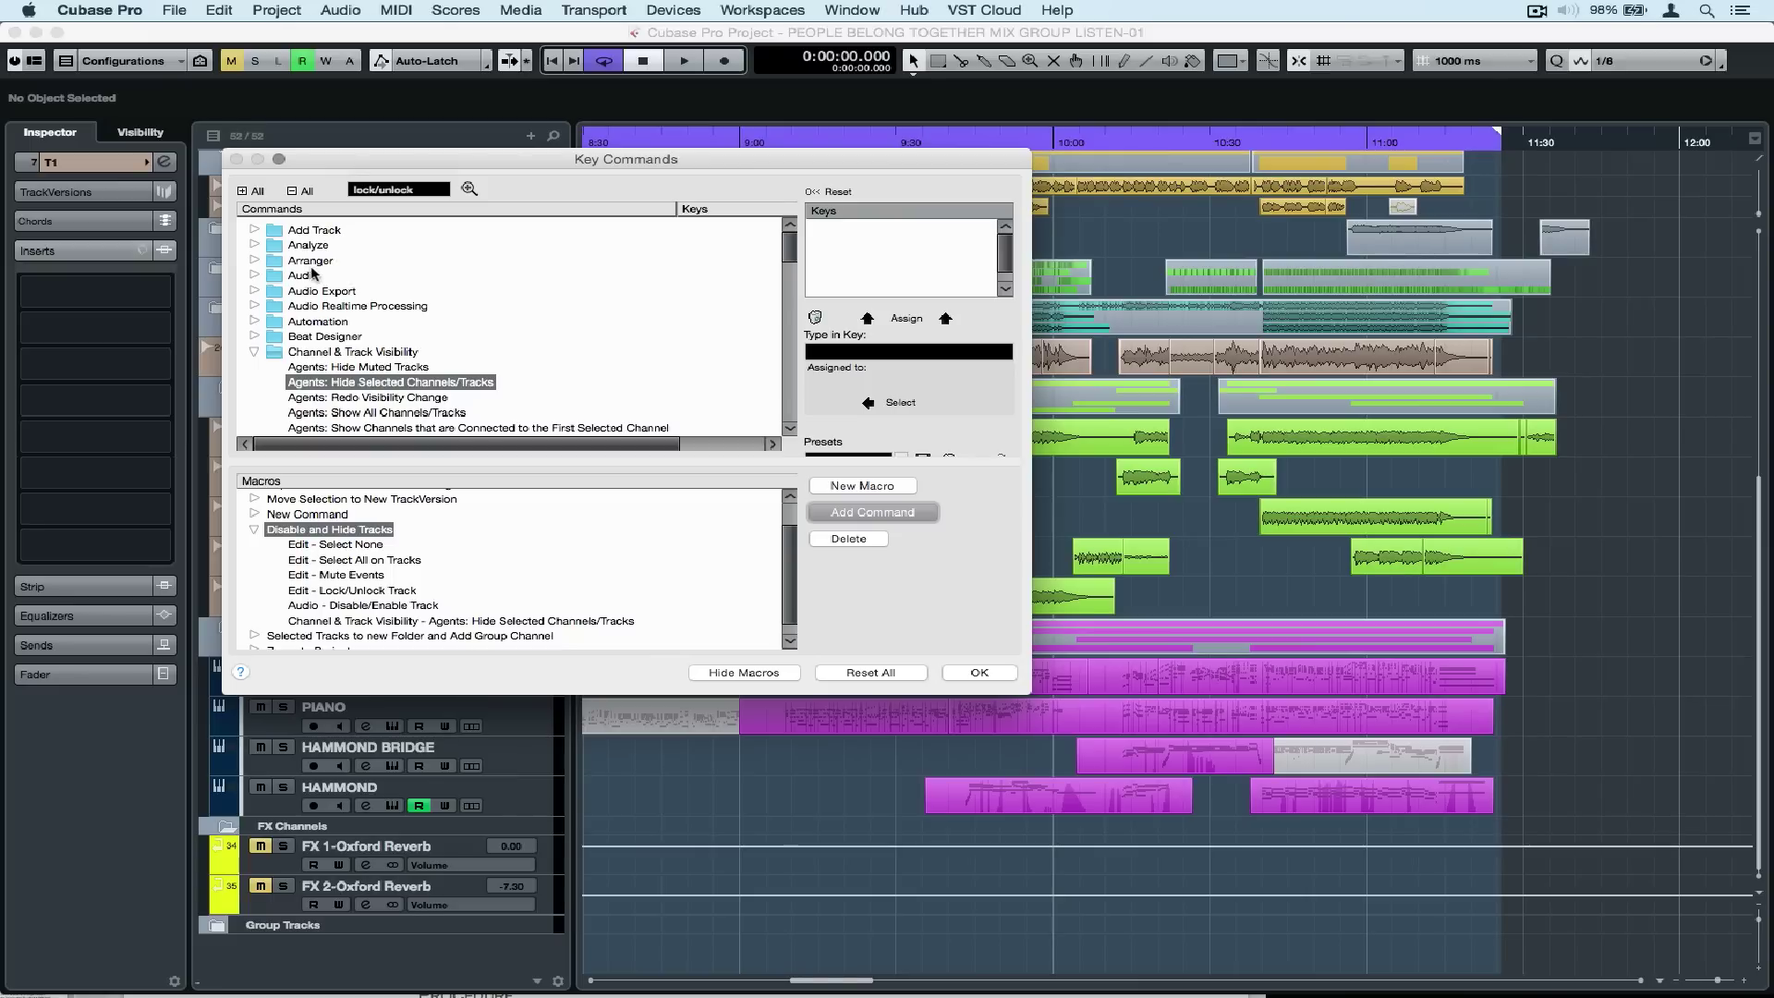
# Append a final Edit - Select None command to the macro.
pyautogui.click(412, 195)
pyautogui.write('se')
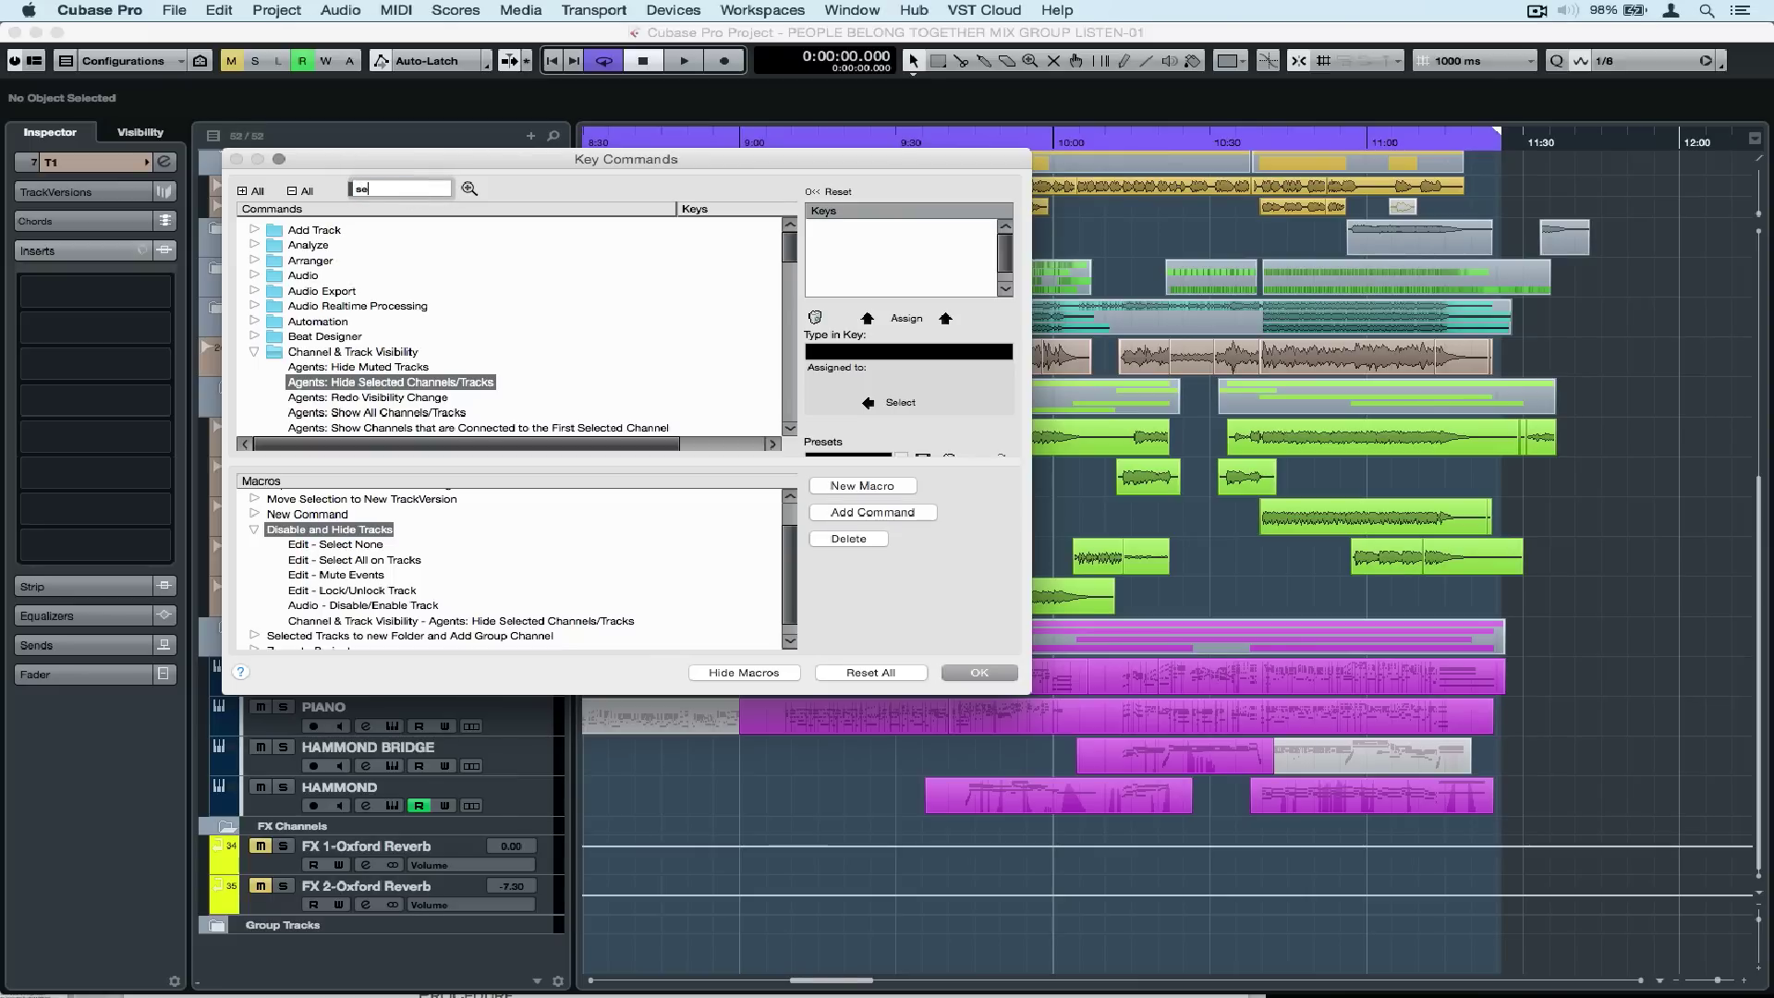
pyautogui.write('lect none')
pyautogui.click(463, 194)
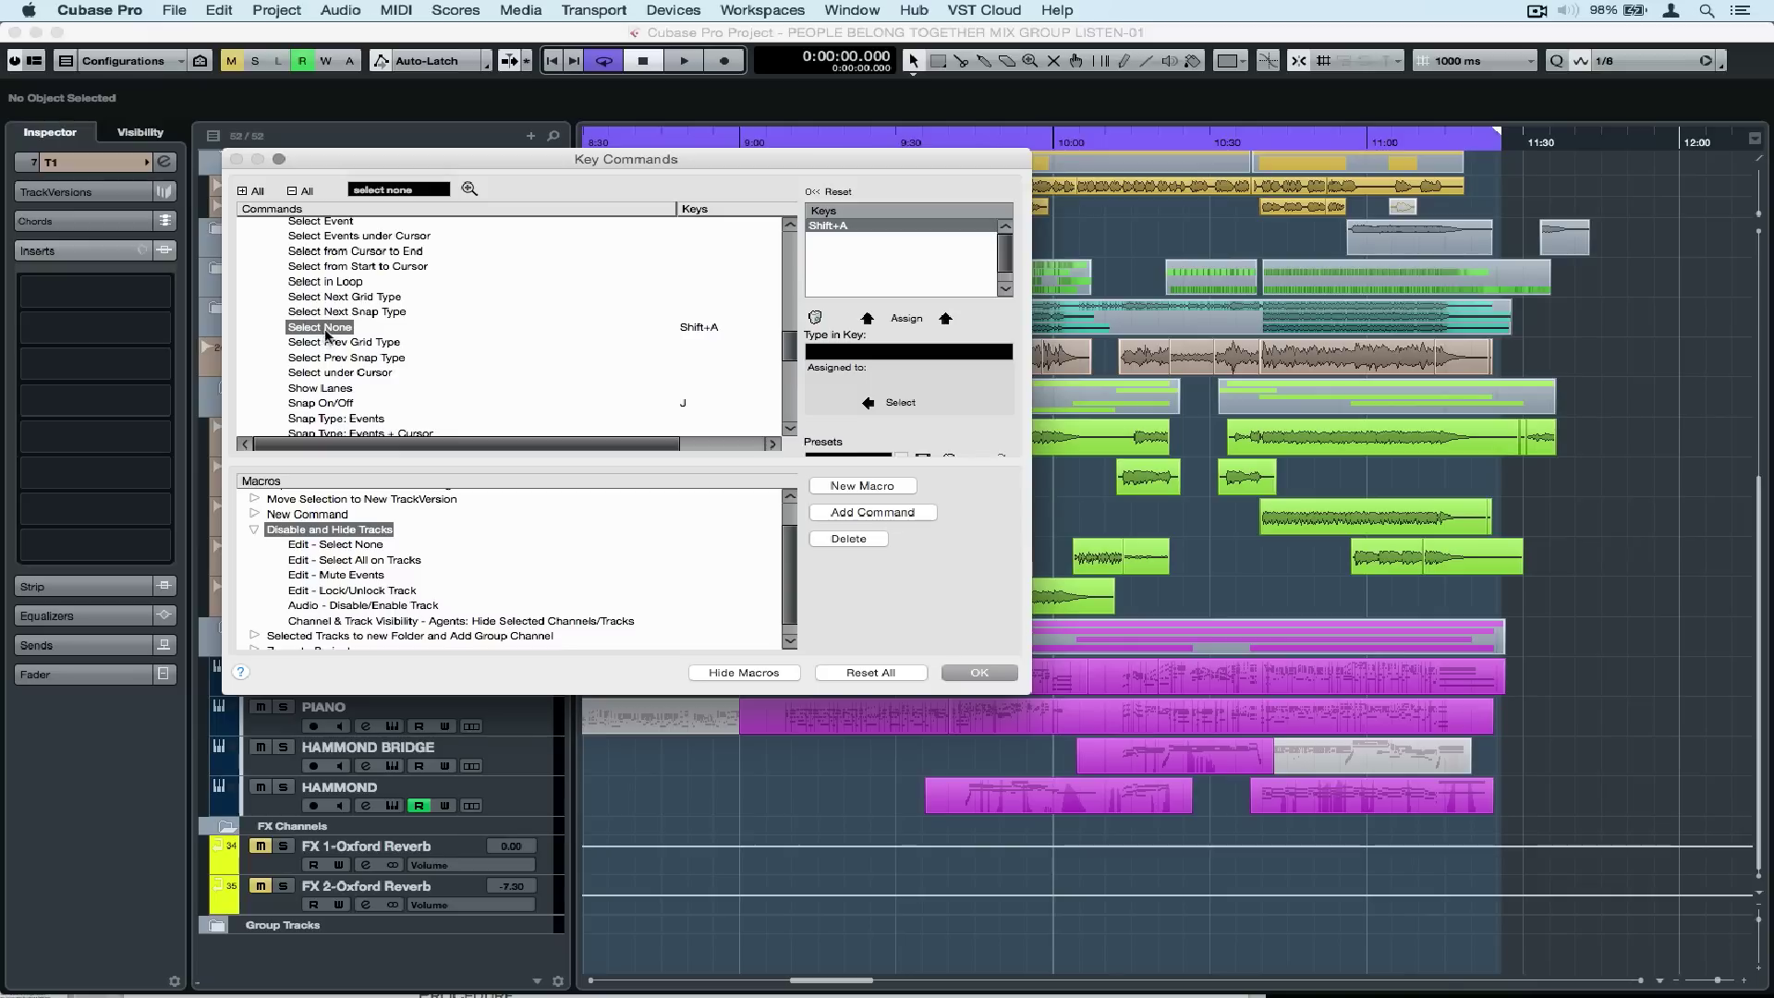
pyautogui.click(863, 510)
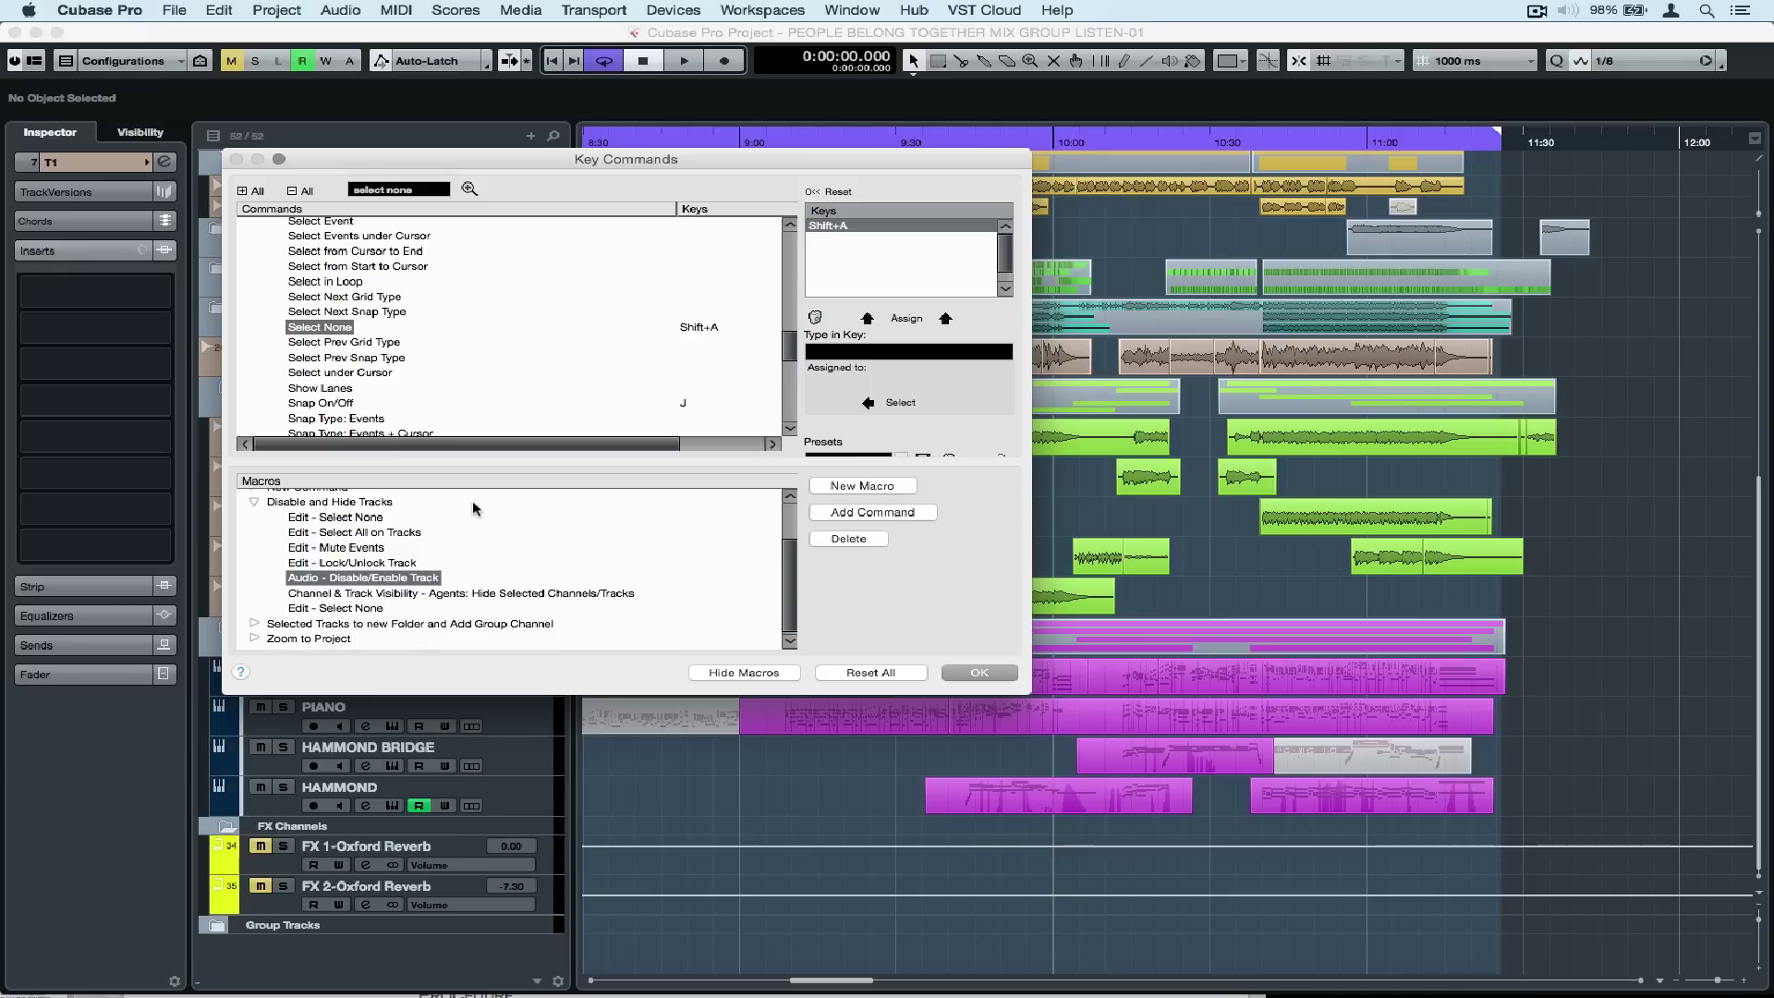
pyautogui.press('Down')
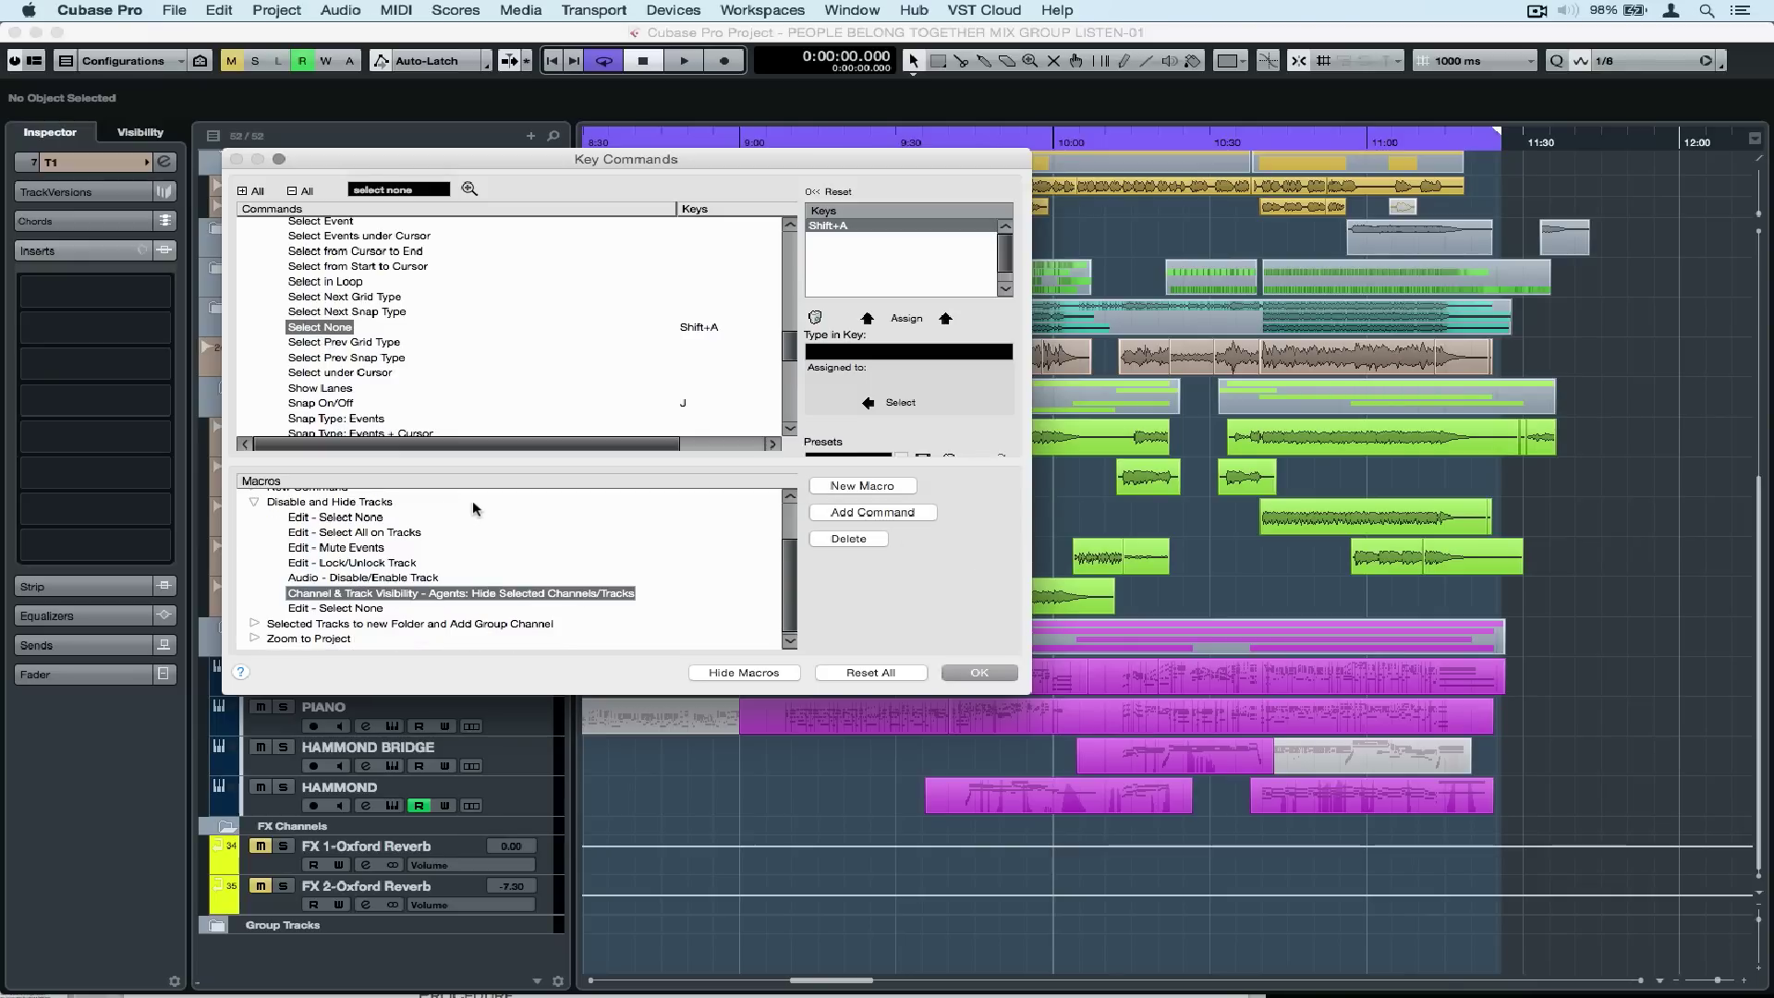
# Select the Disable and Hide Tracks macro in the Macro command folder.
pyautogui.press('Down')
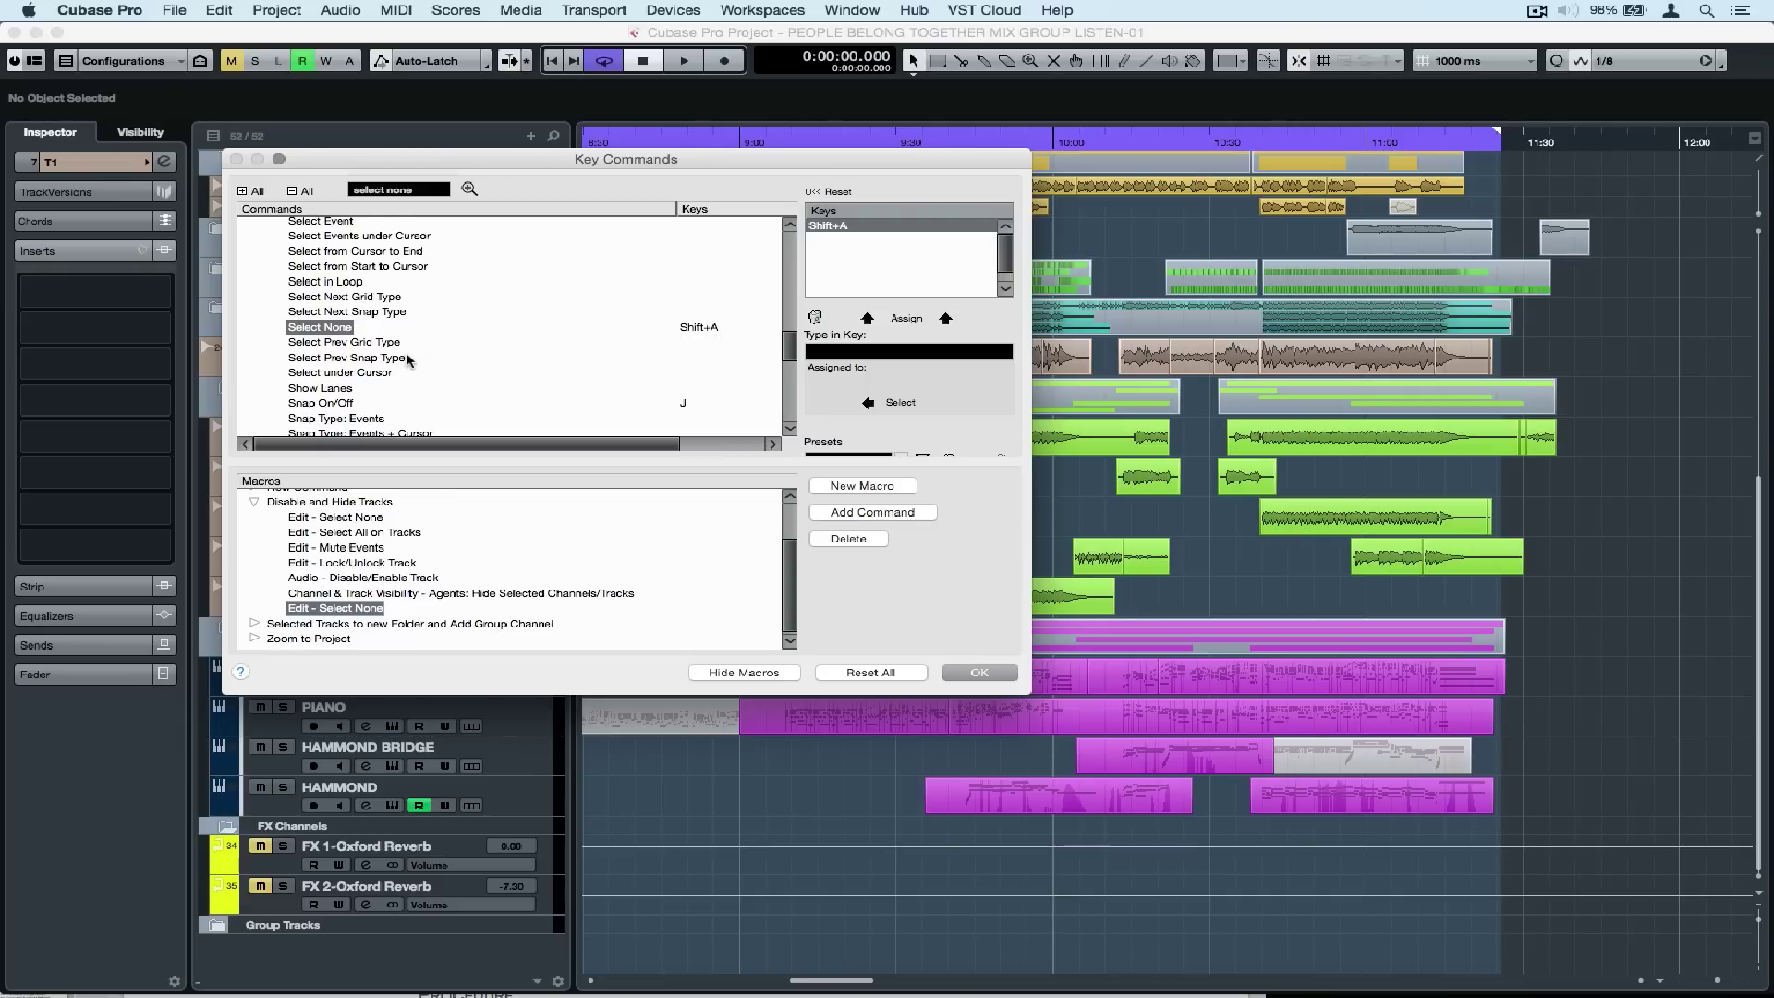
pyautogui.scroll(20, 406, 353)
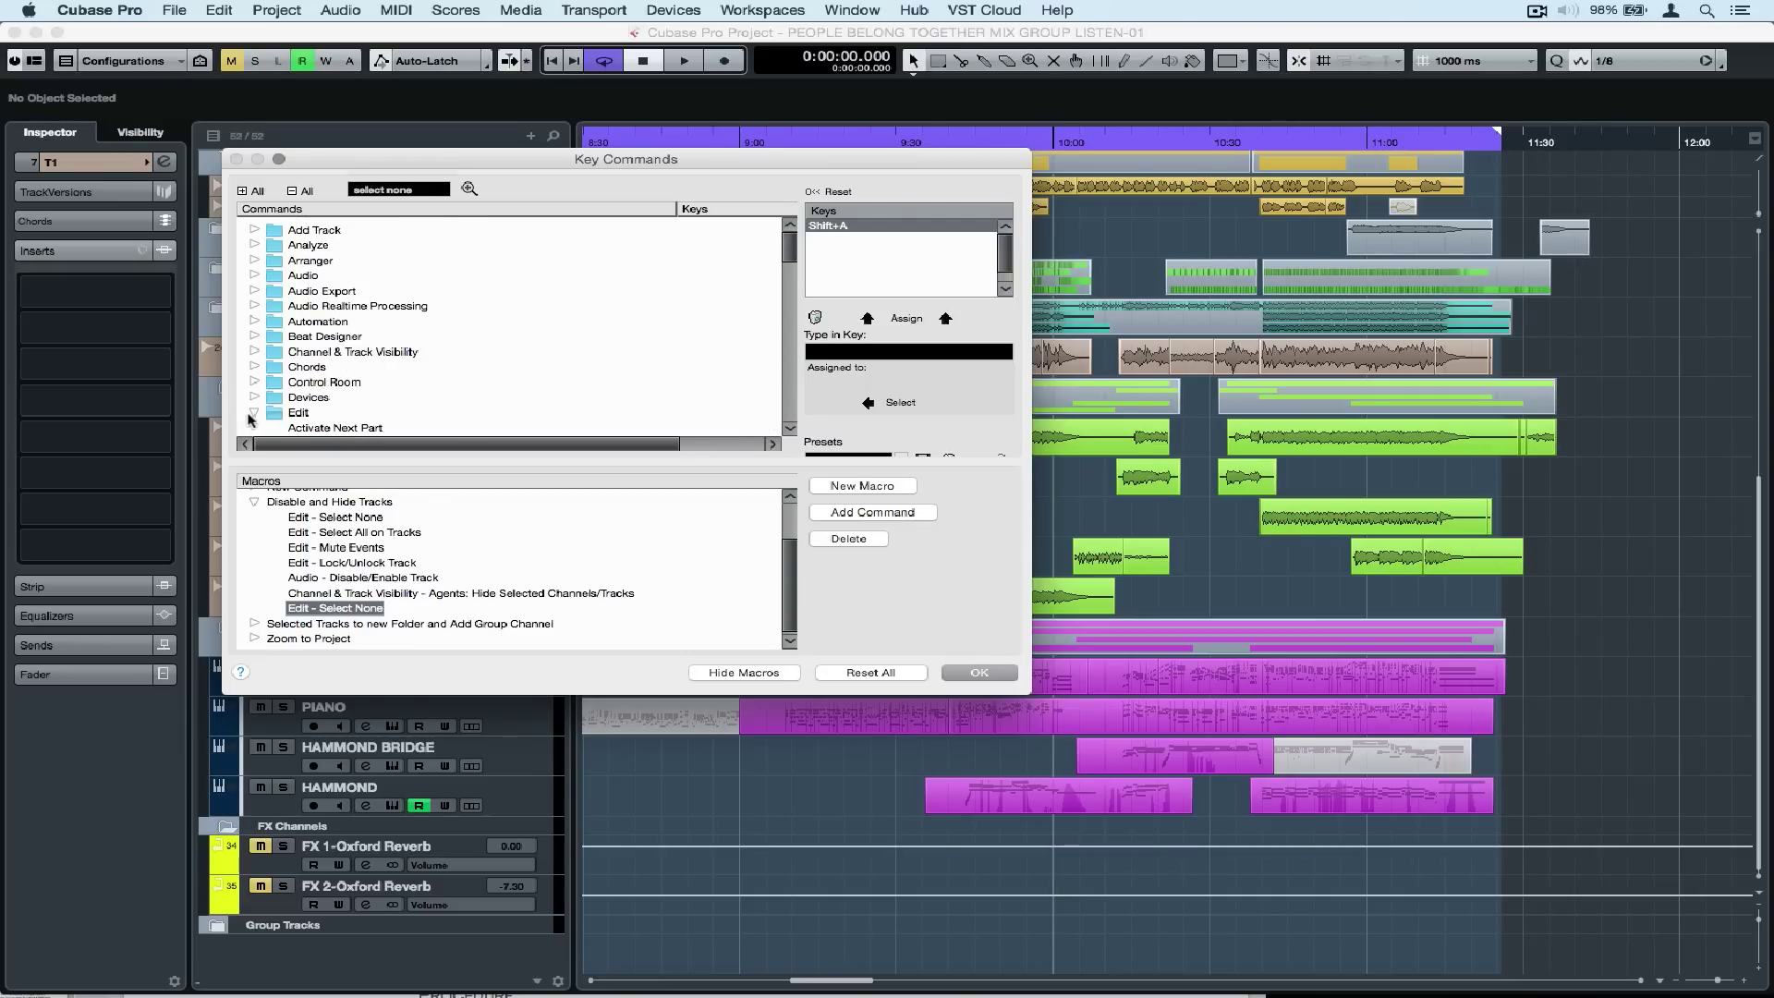
pyautogui.click(249, 414)
pyautogui.scroll(-4, 374, 302)
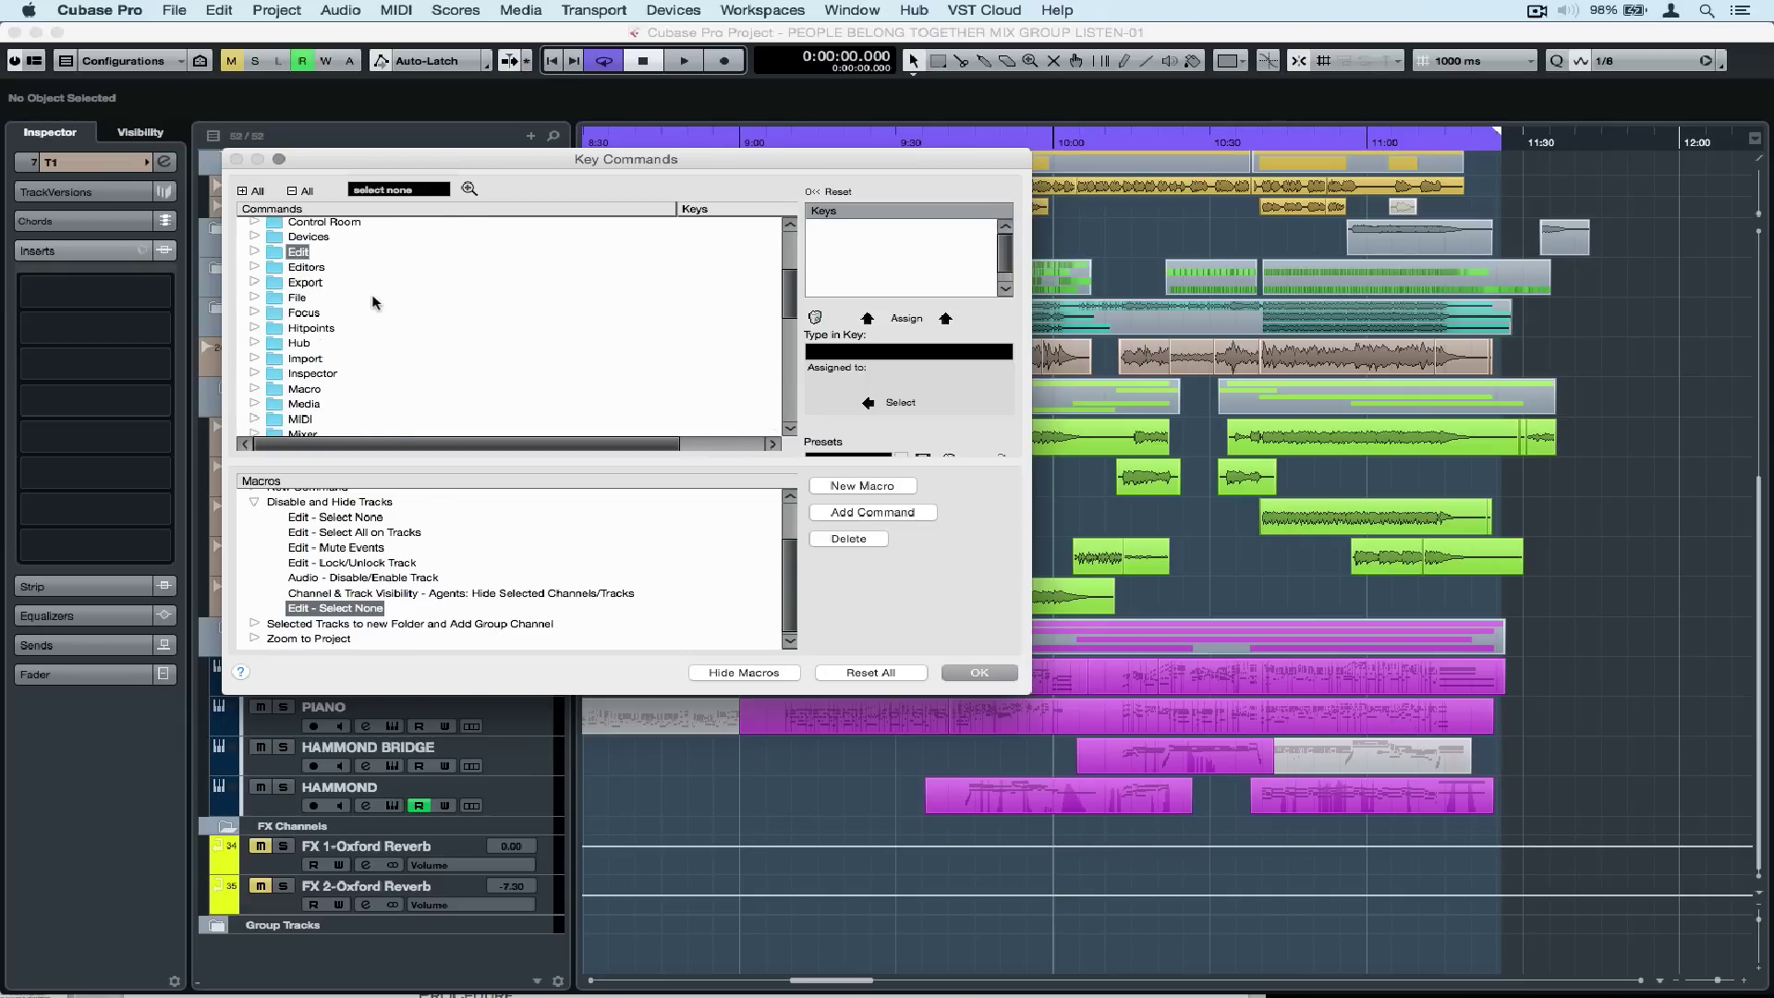
pyautogui.scroll(-4, 374, 302)
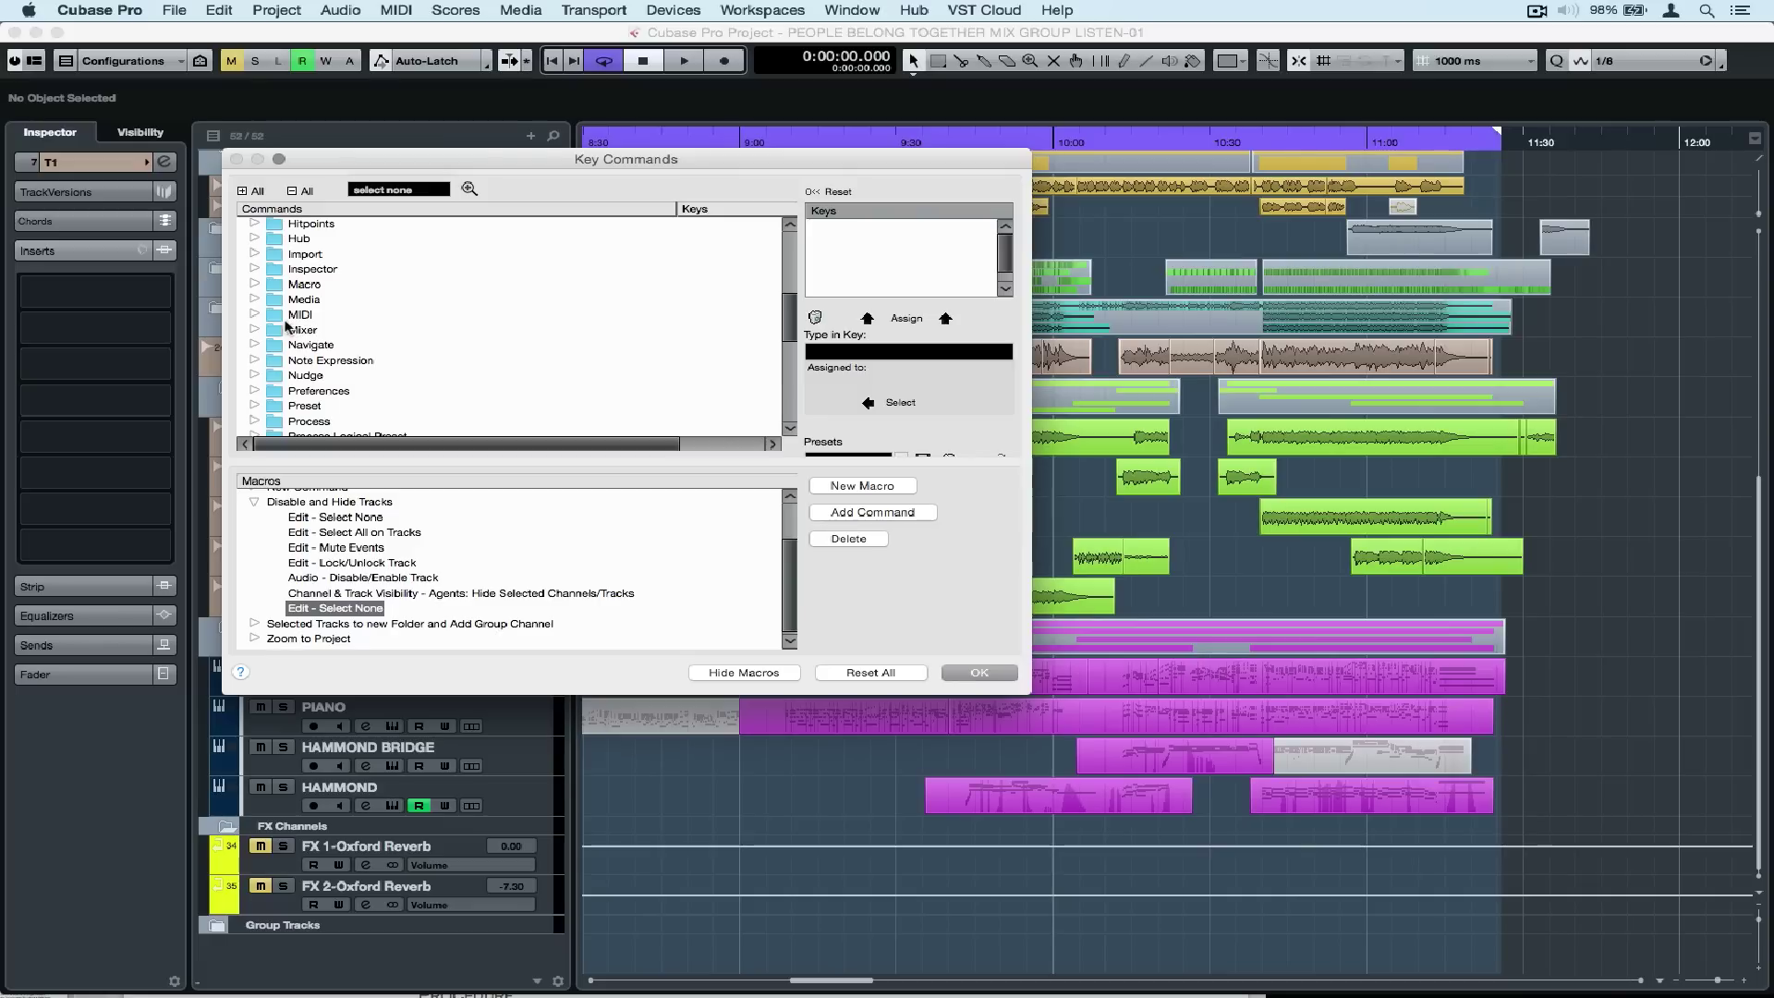
pyautogui.click(255, 285)
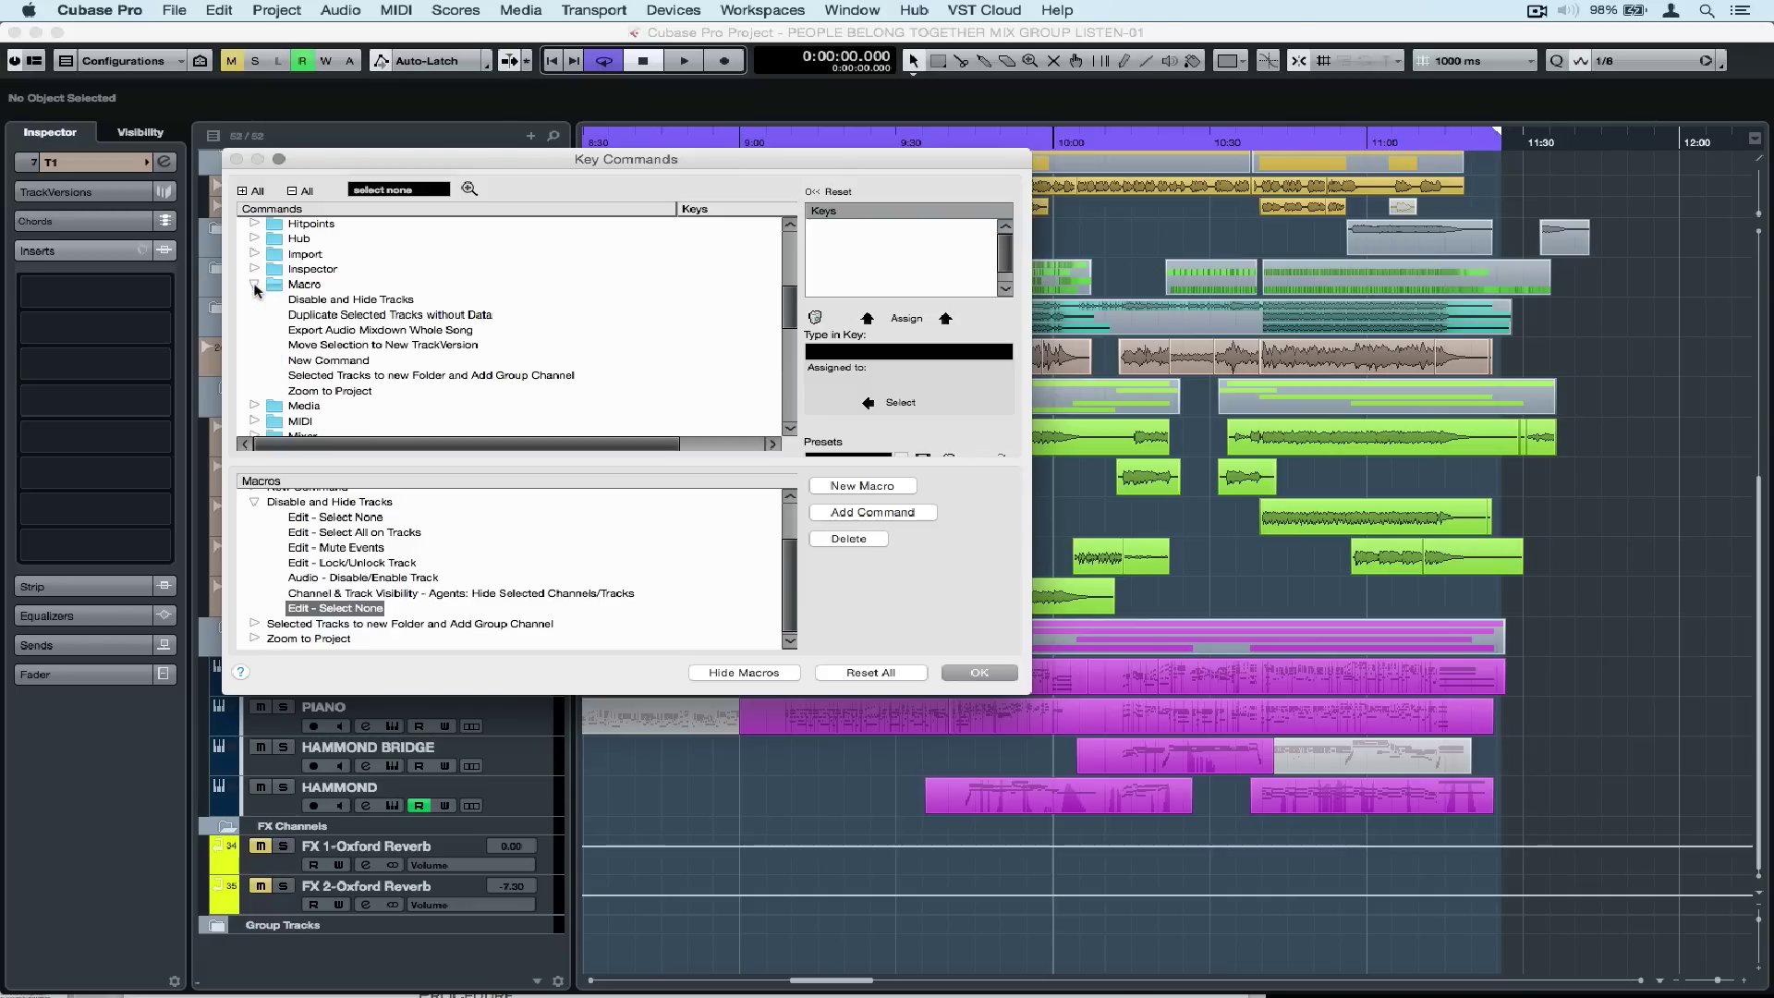
pyautogui.click(327, 302)
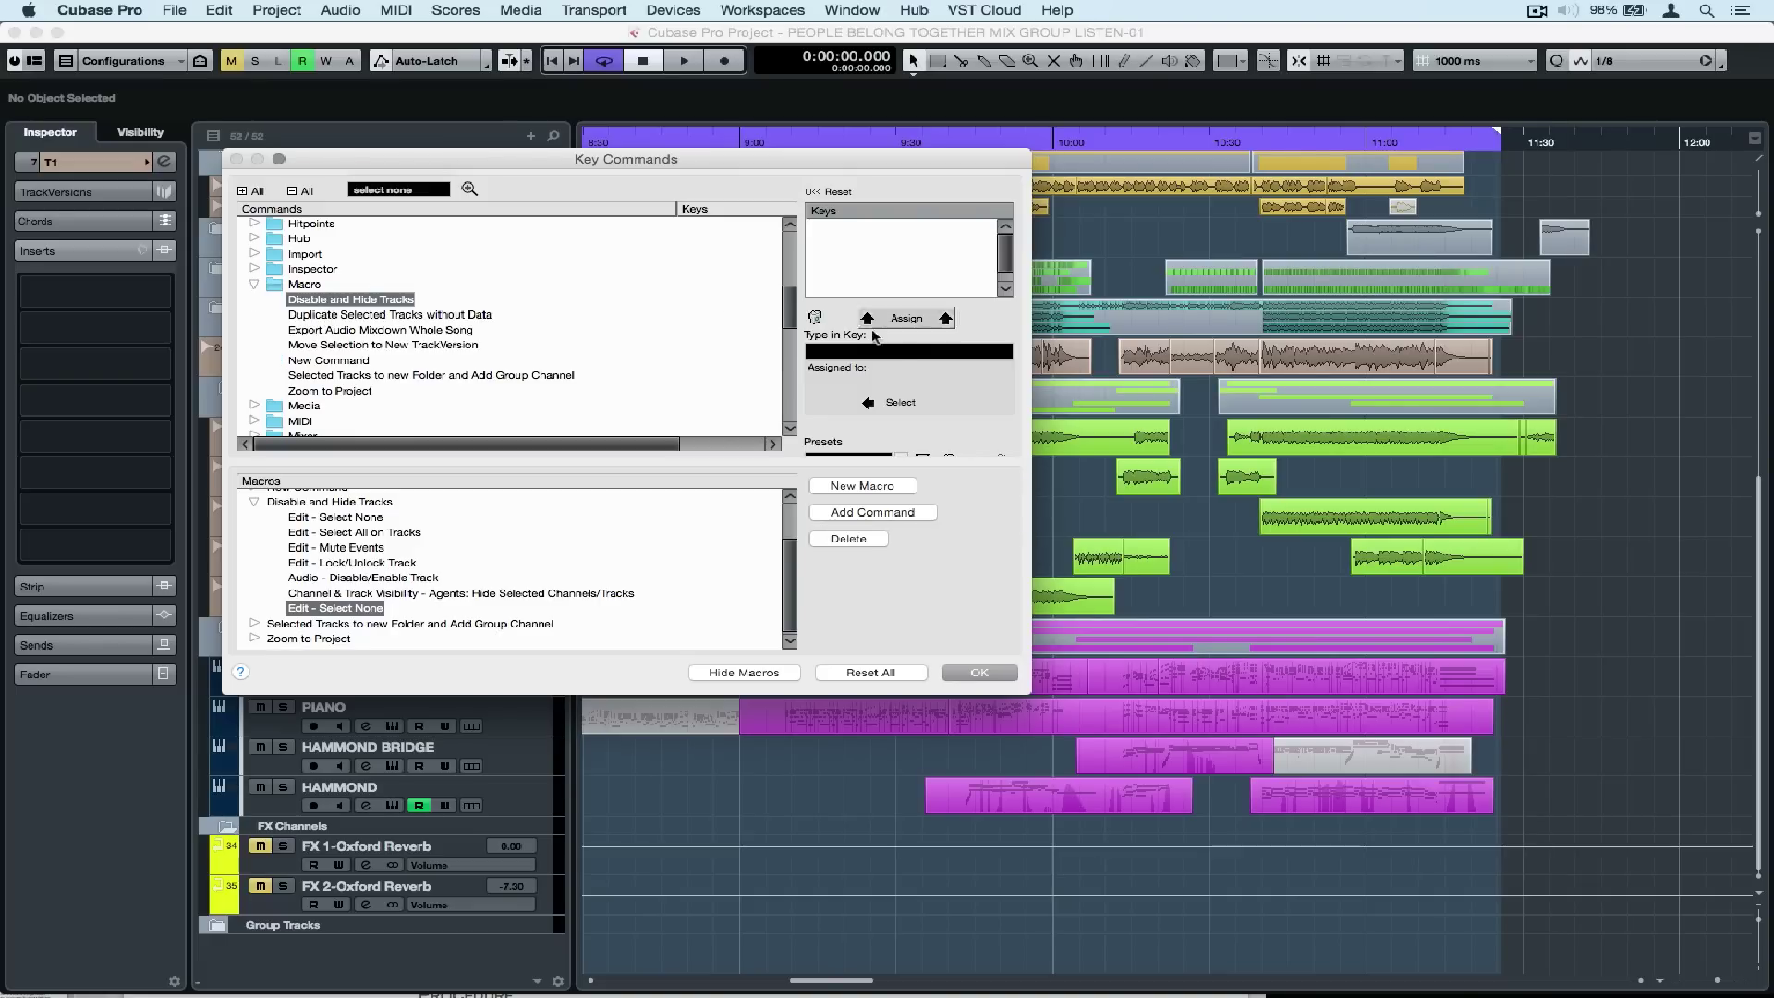
# Assign the unused < shortcut to the macro and close Key Commands with OK.
pyautogui.click(892, 352)
pyautogui.press('b')
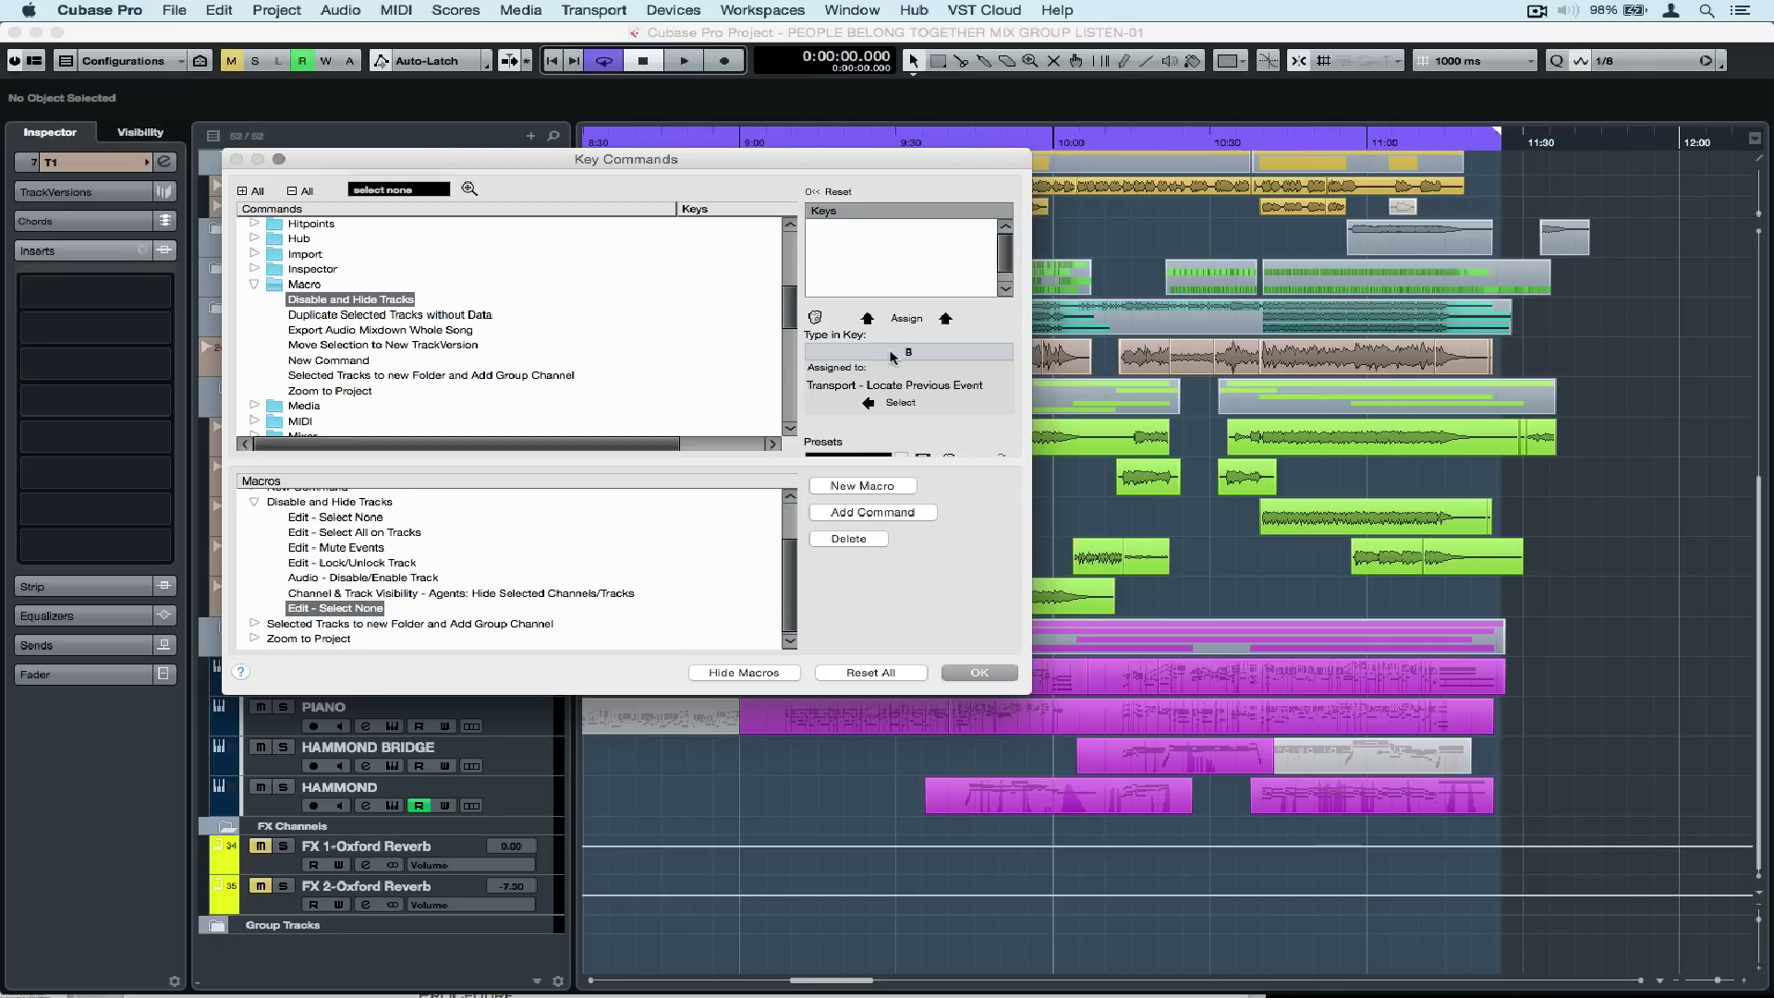
pyautogui.press('n')
pyautogui.press('c')
pyautogui.press('v')
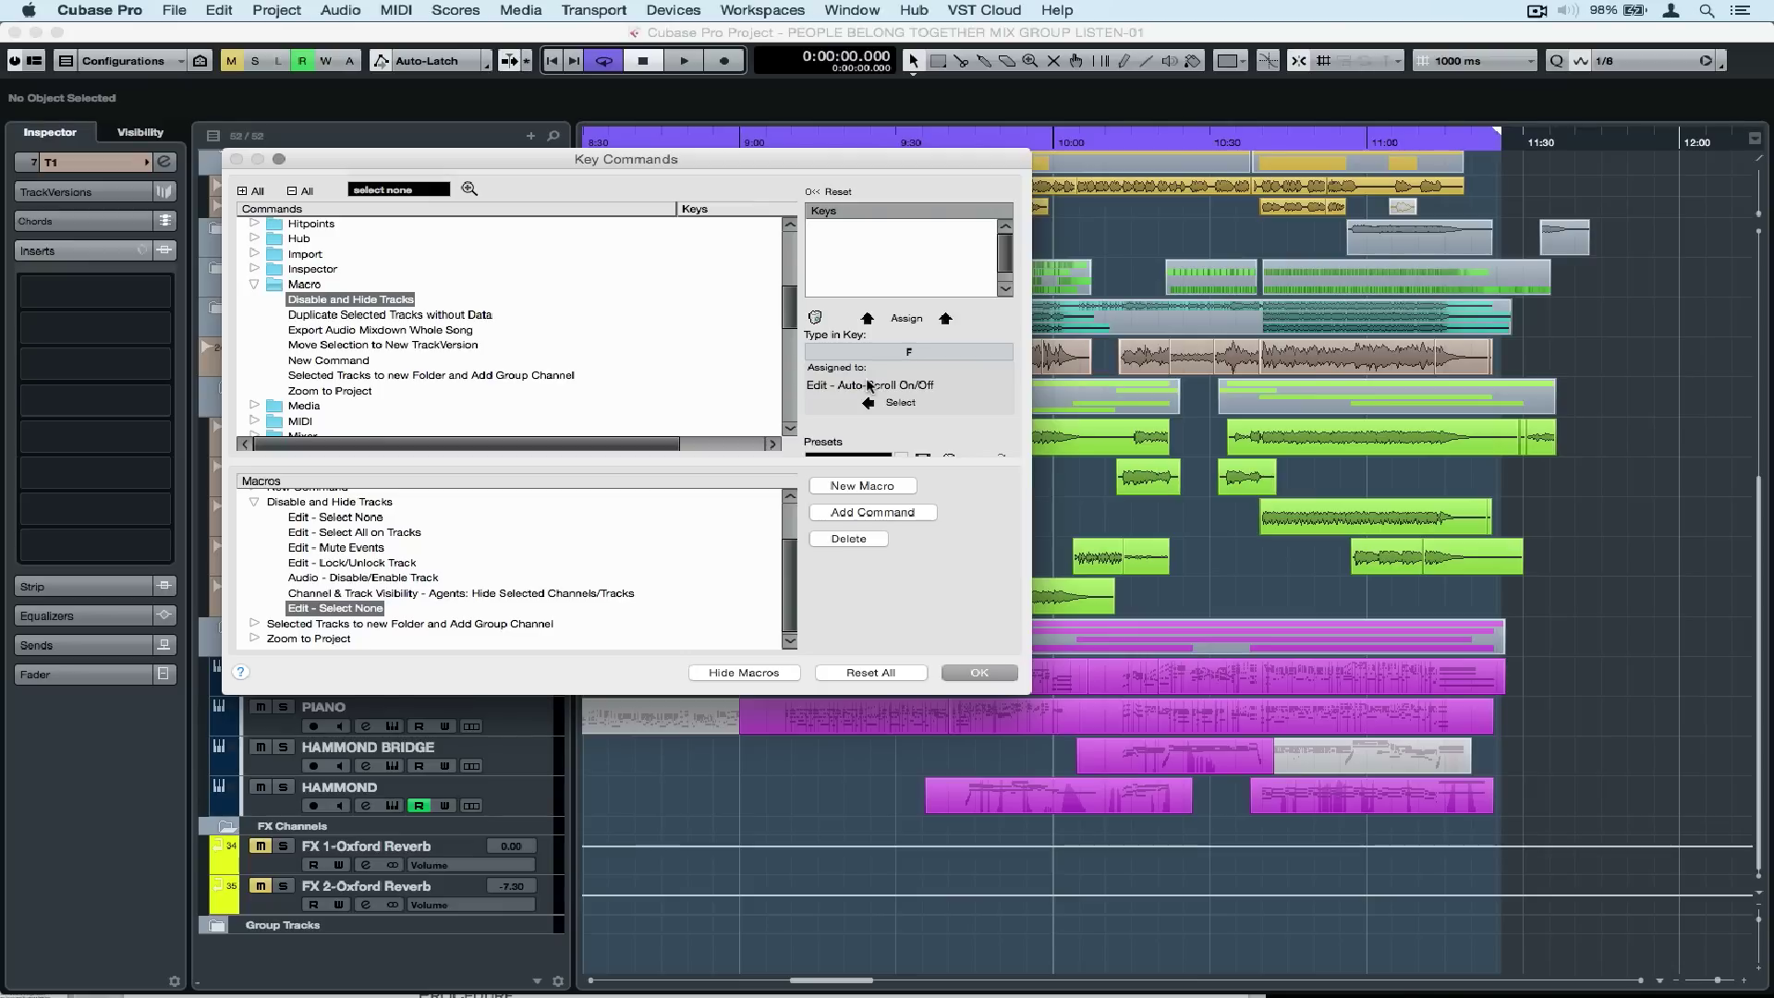
pyautogui.press('h')
pyautogui.press(',')
pyautogui.hotkey('shift', ',')
pyautogui.click(906, 319)
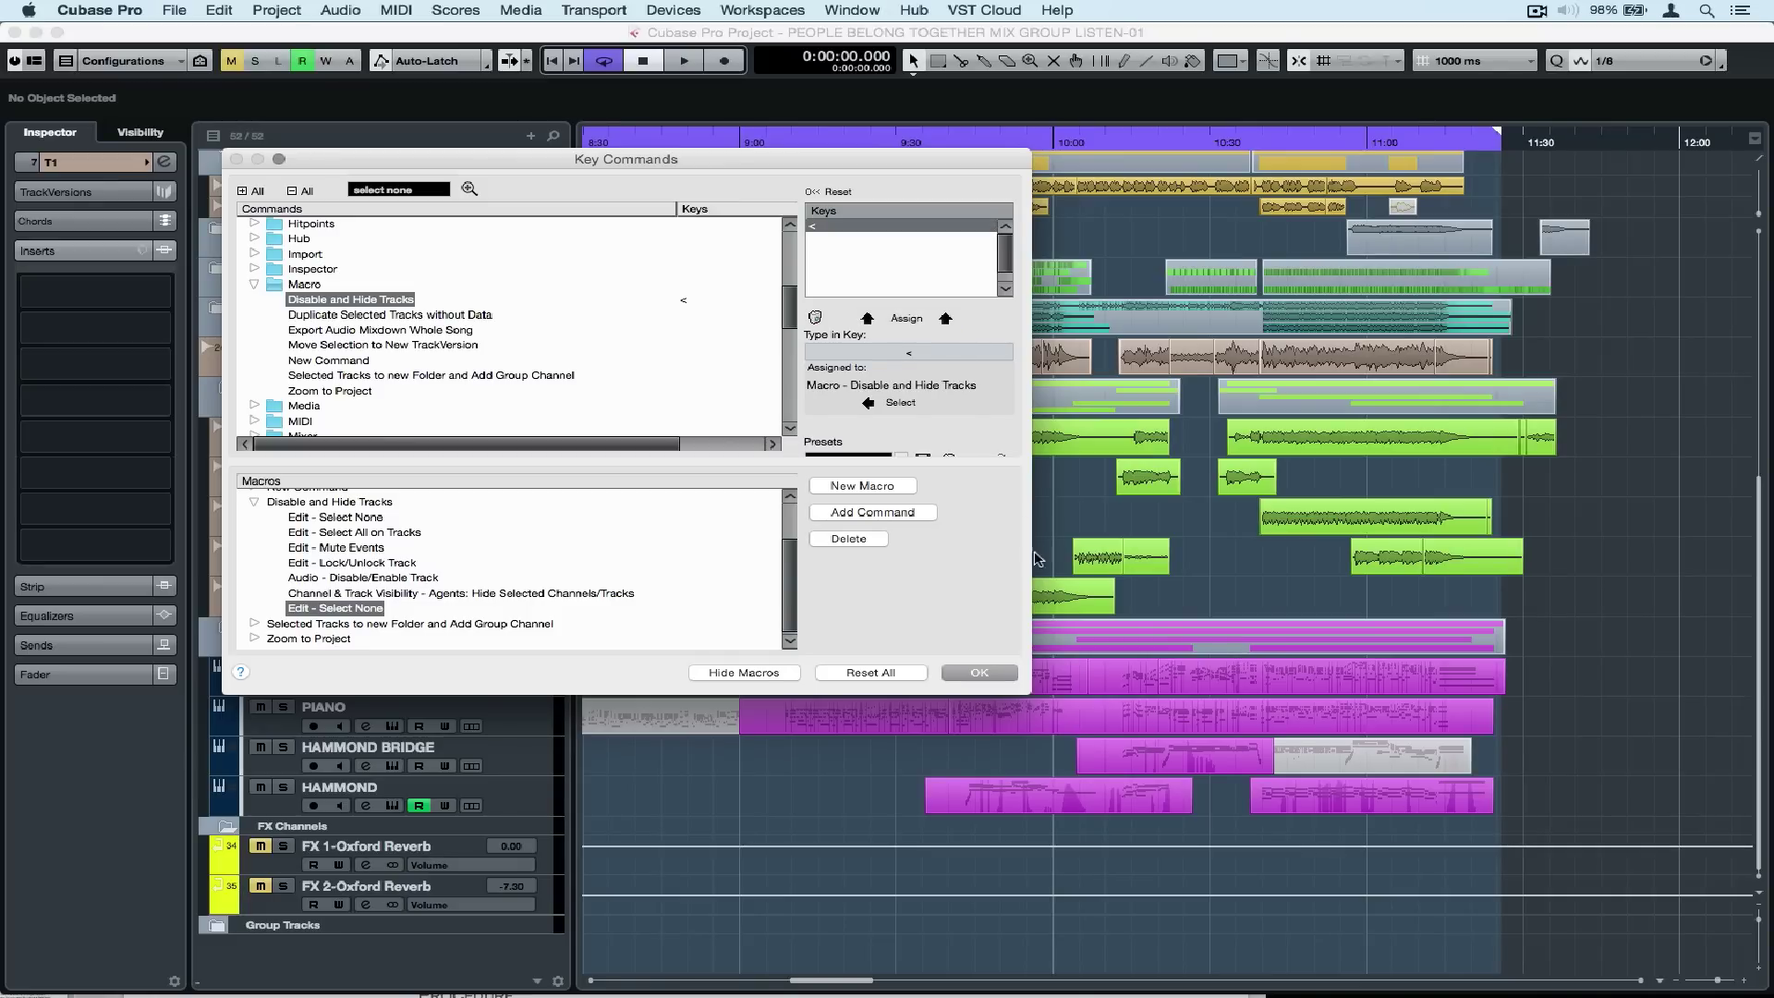
pyautogui.click(981, 674)
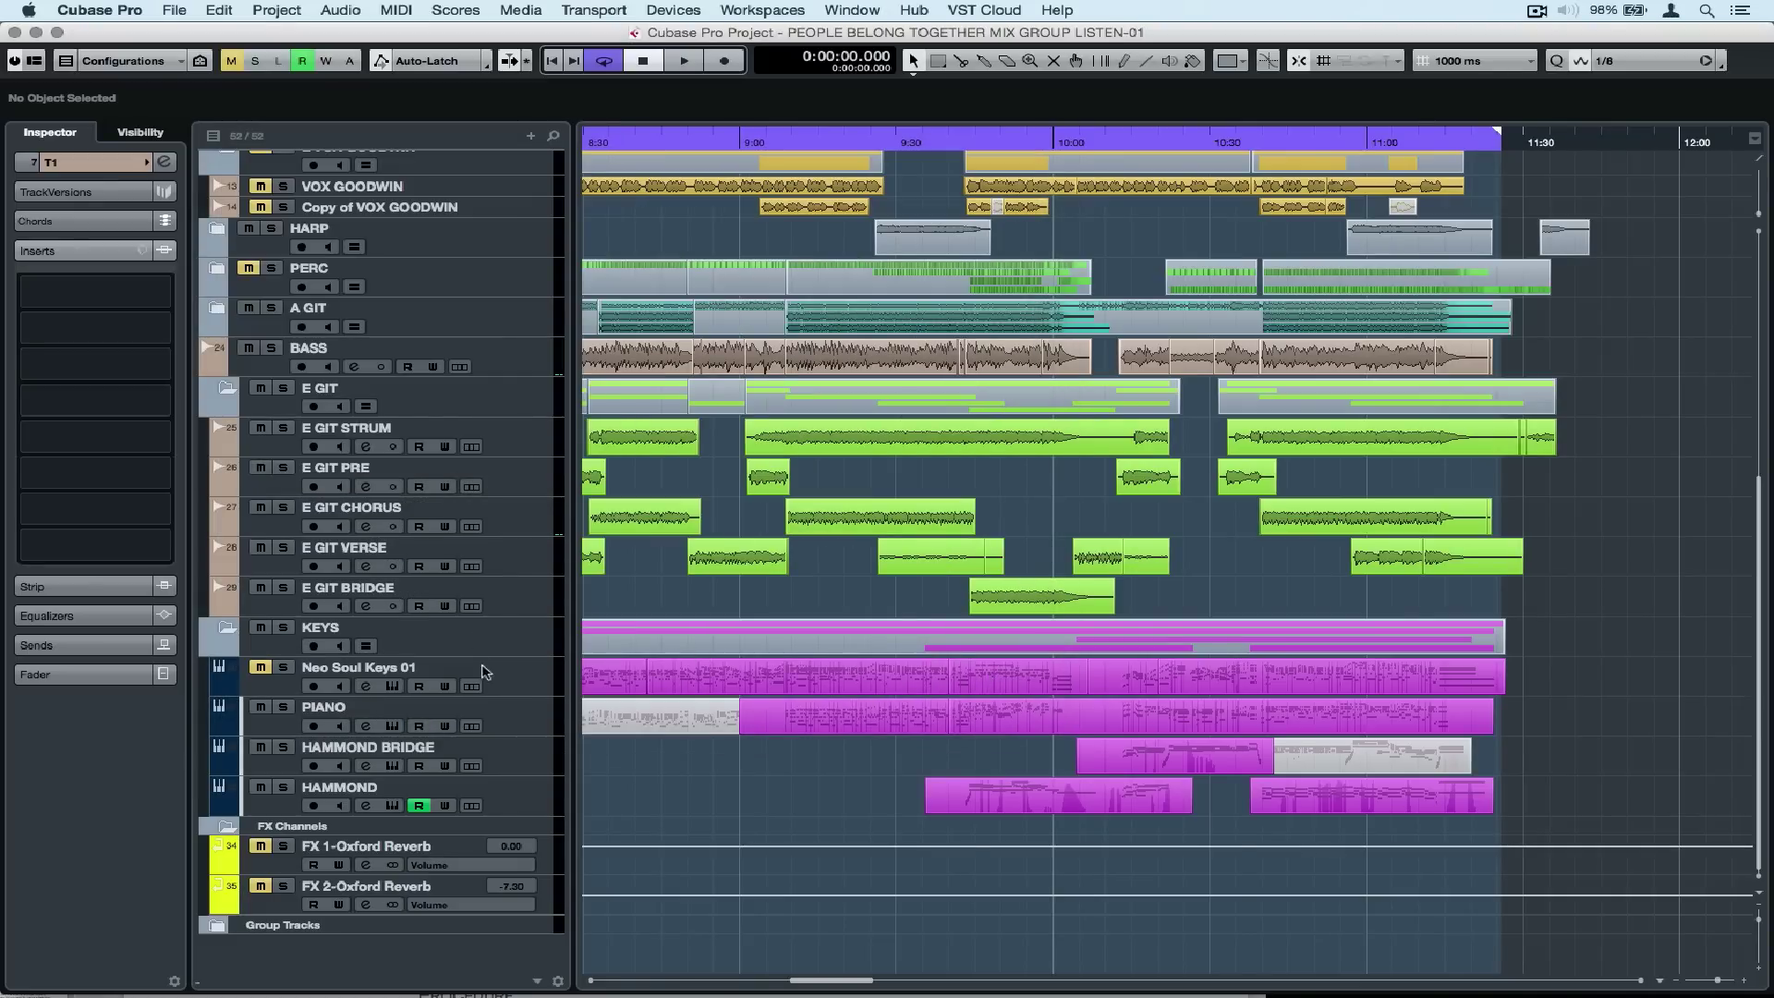
# Hide the Neo Soul Keys 01 track and the PERC folder with the macro.
pyautogui.click(533, 688)
pyautogui.click(682, 655)
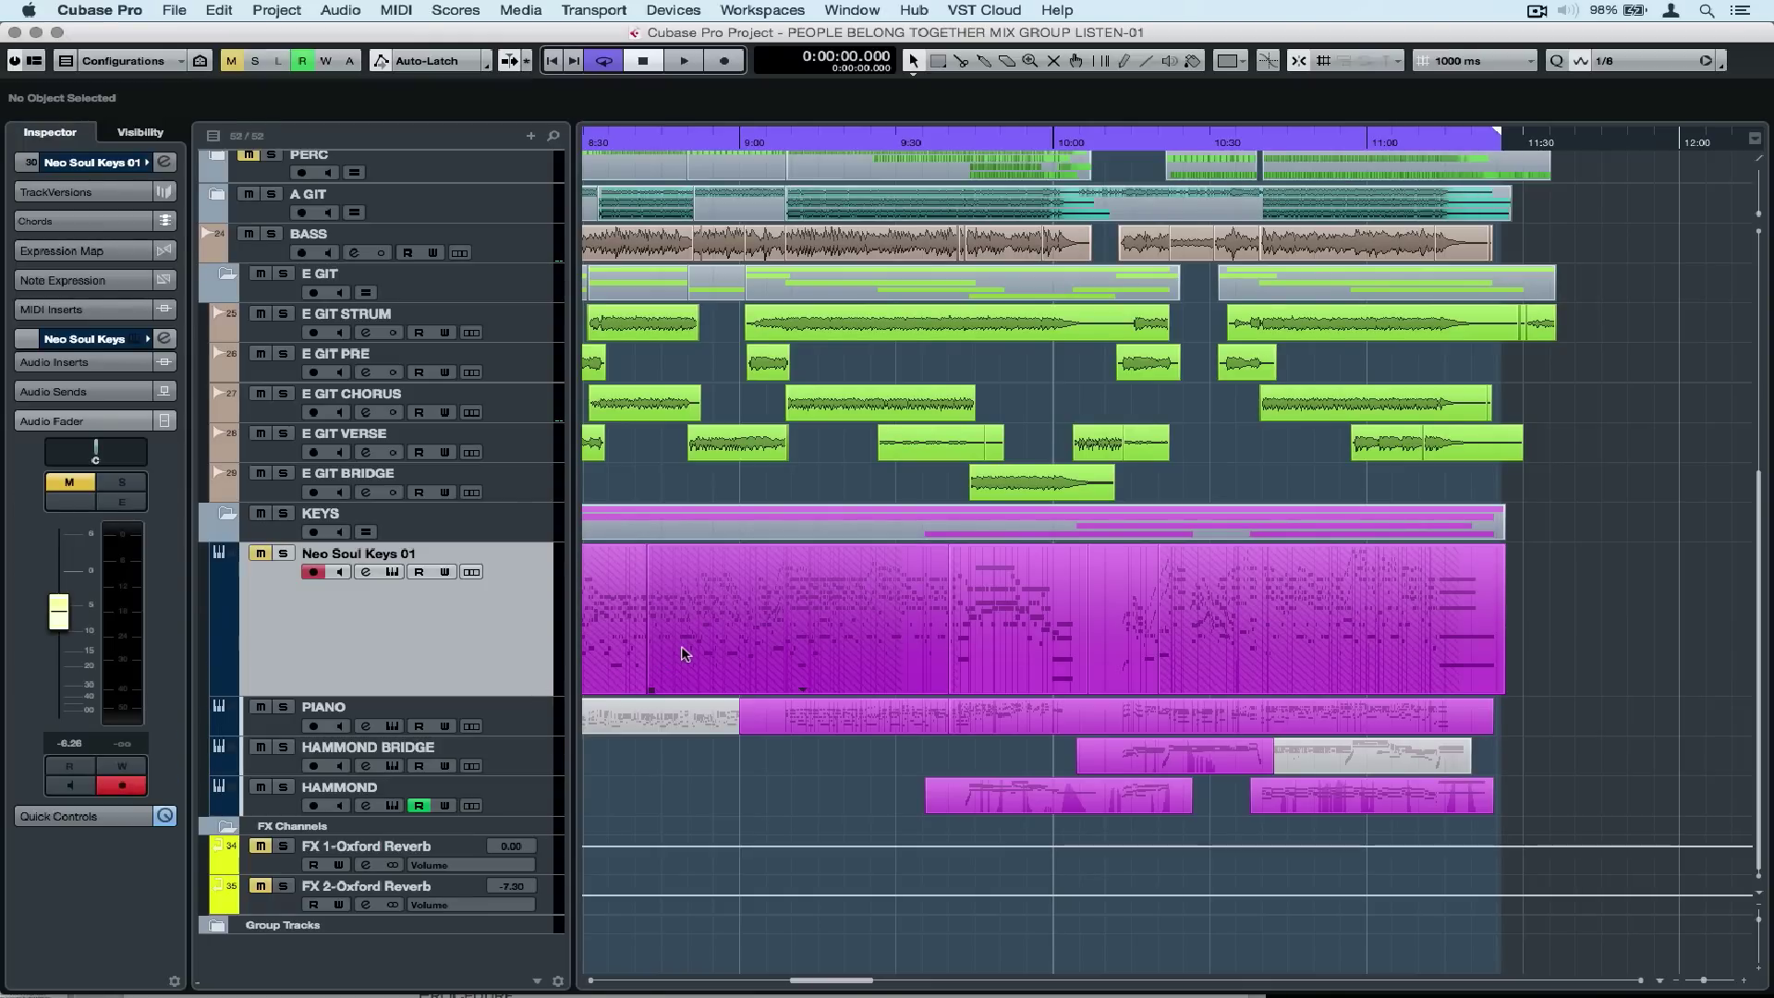
pyautogui.hotkey('ctrl', 'h')
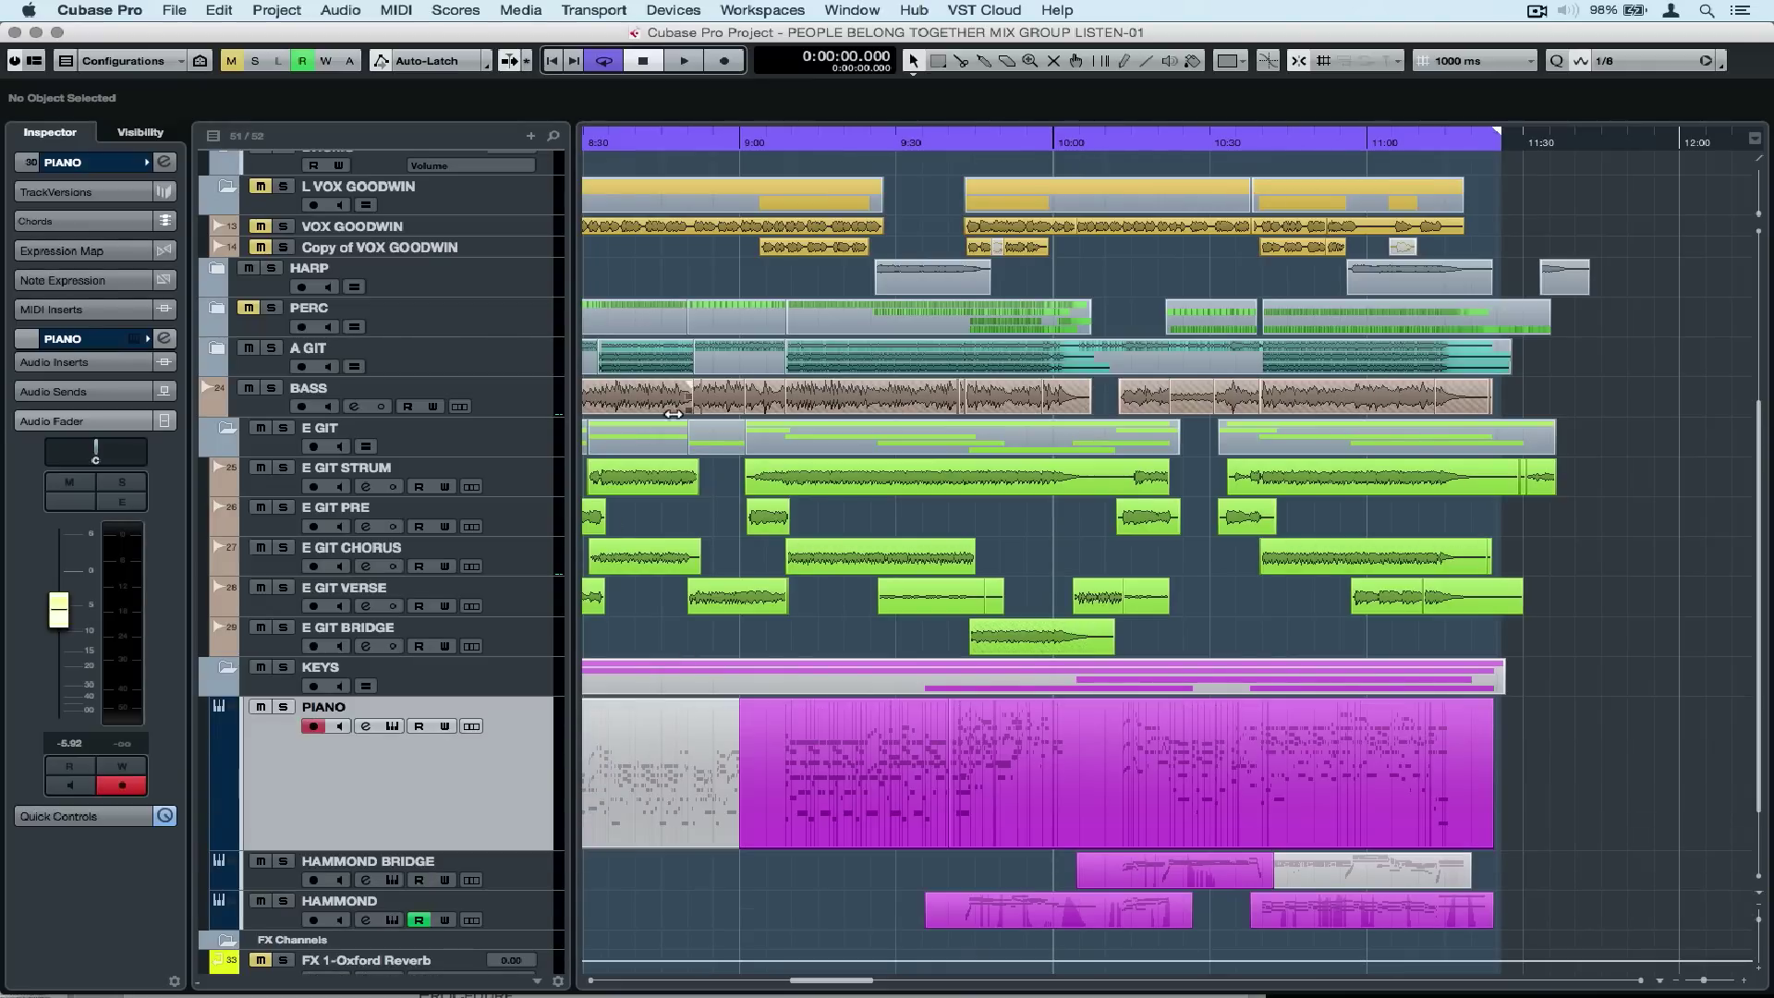
pyautogui.click(521, 328)
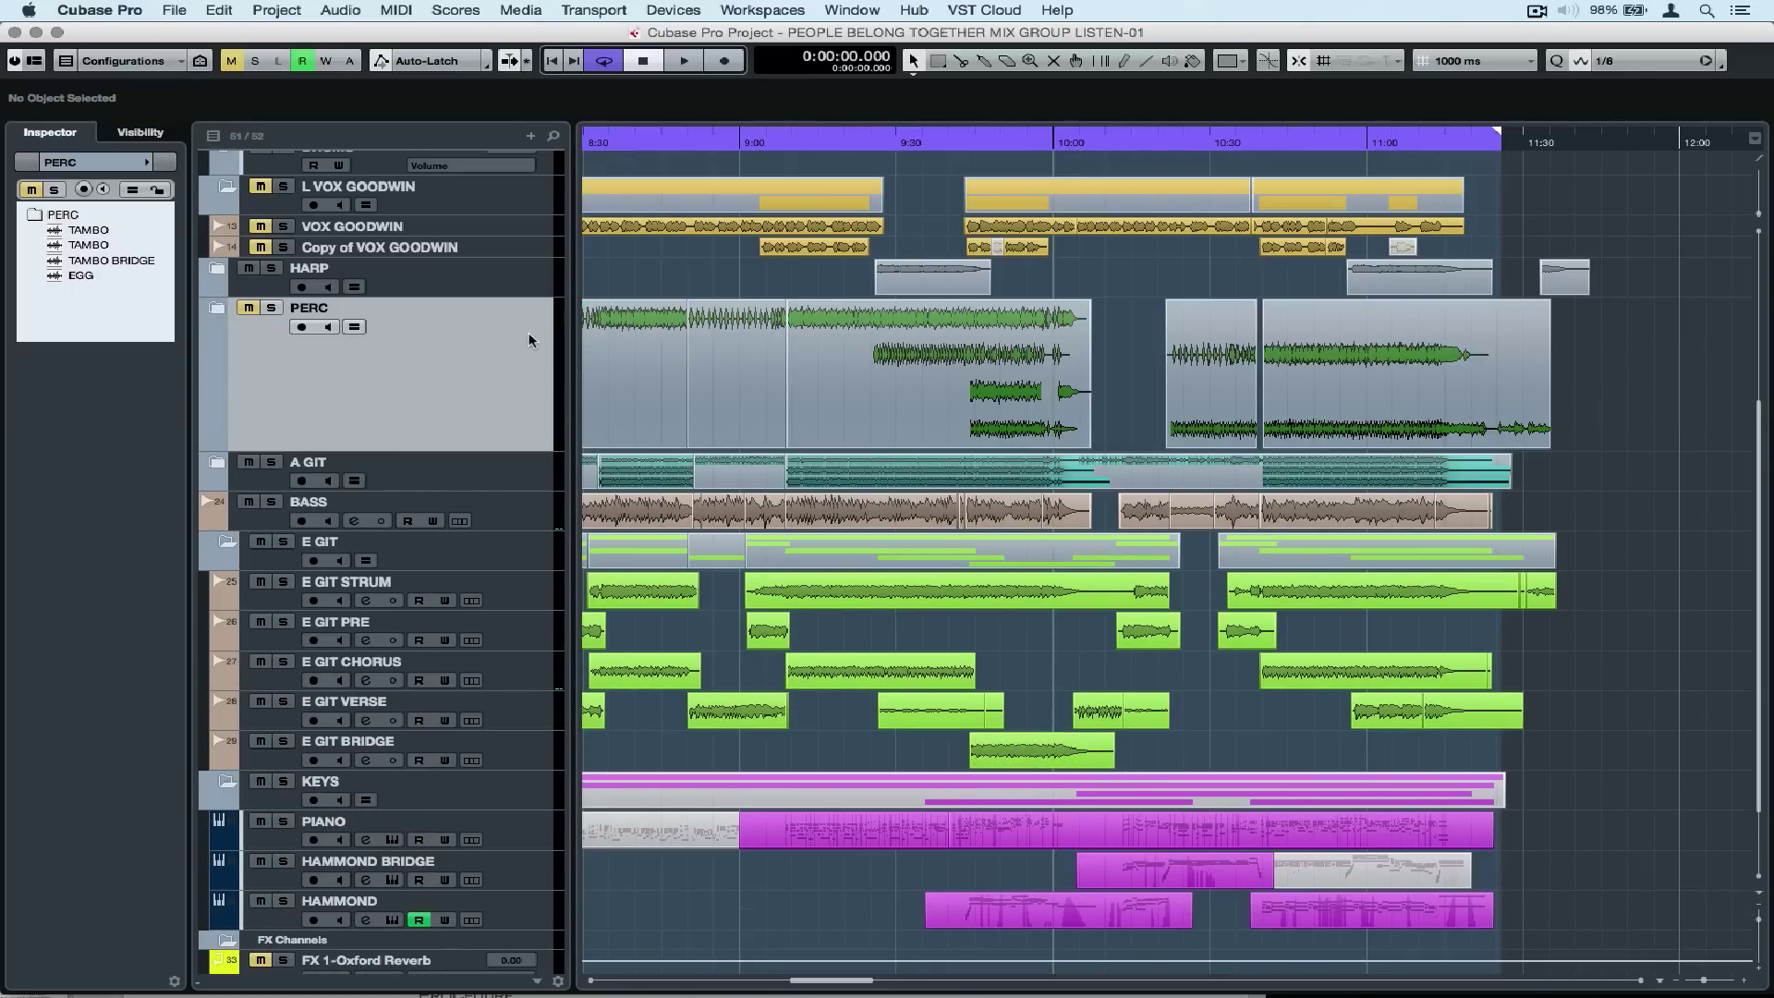
pyautogui.hotkey('ctrl', 'h')
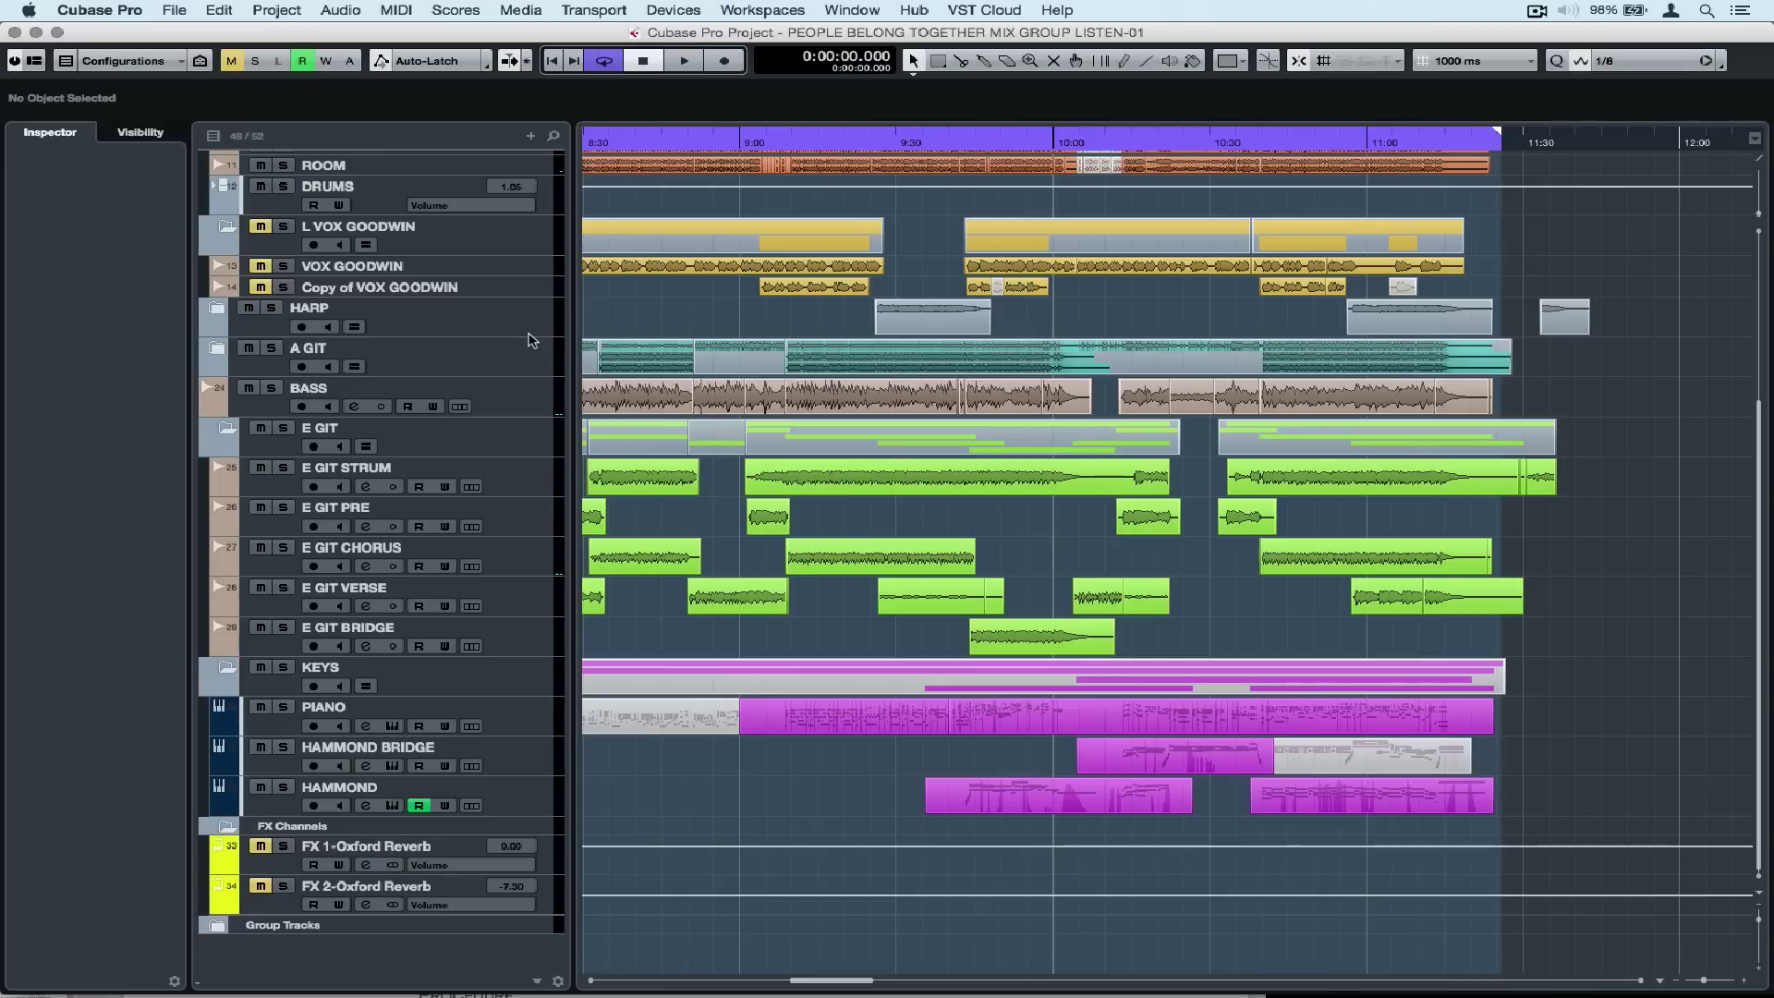
# Hide the L VOX GOODWIN folder and T1 track, then show the Visibility list.
pyautogui.click(464, 263)
pyautogui.click(451, 239)
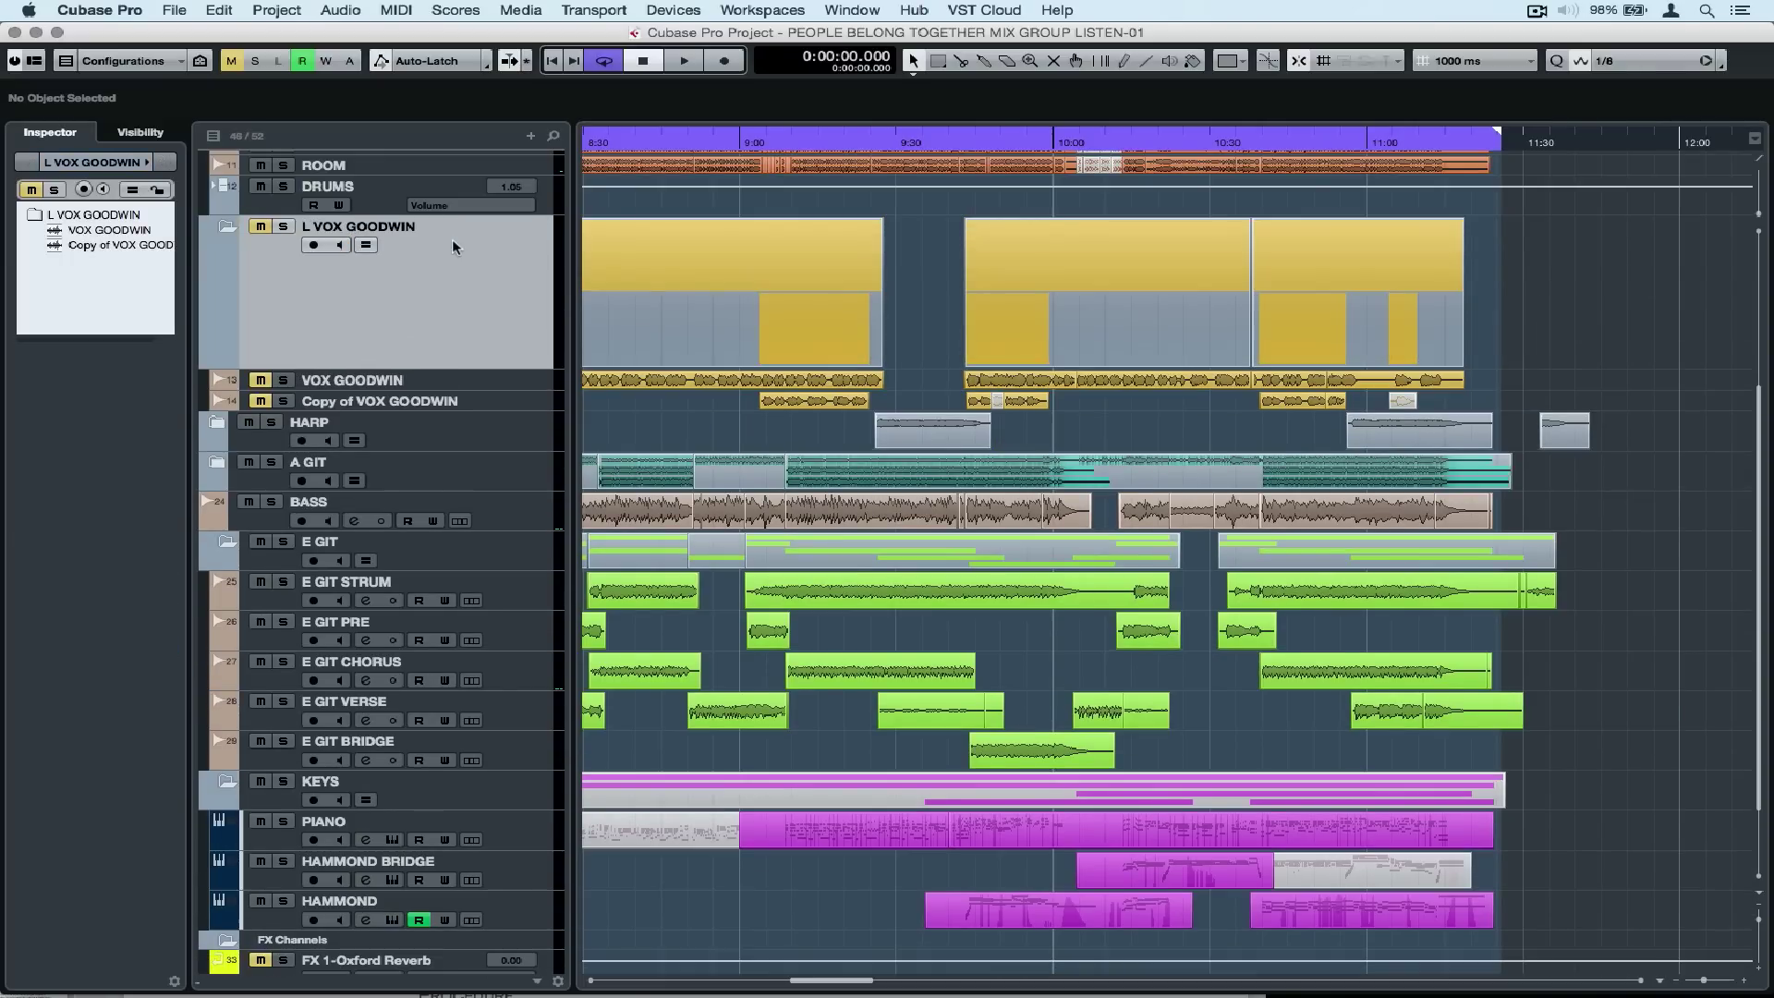
pyautogui.hotkey('ctrl', 'h')
pyautogui.click(402, 169)
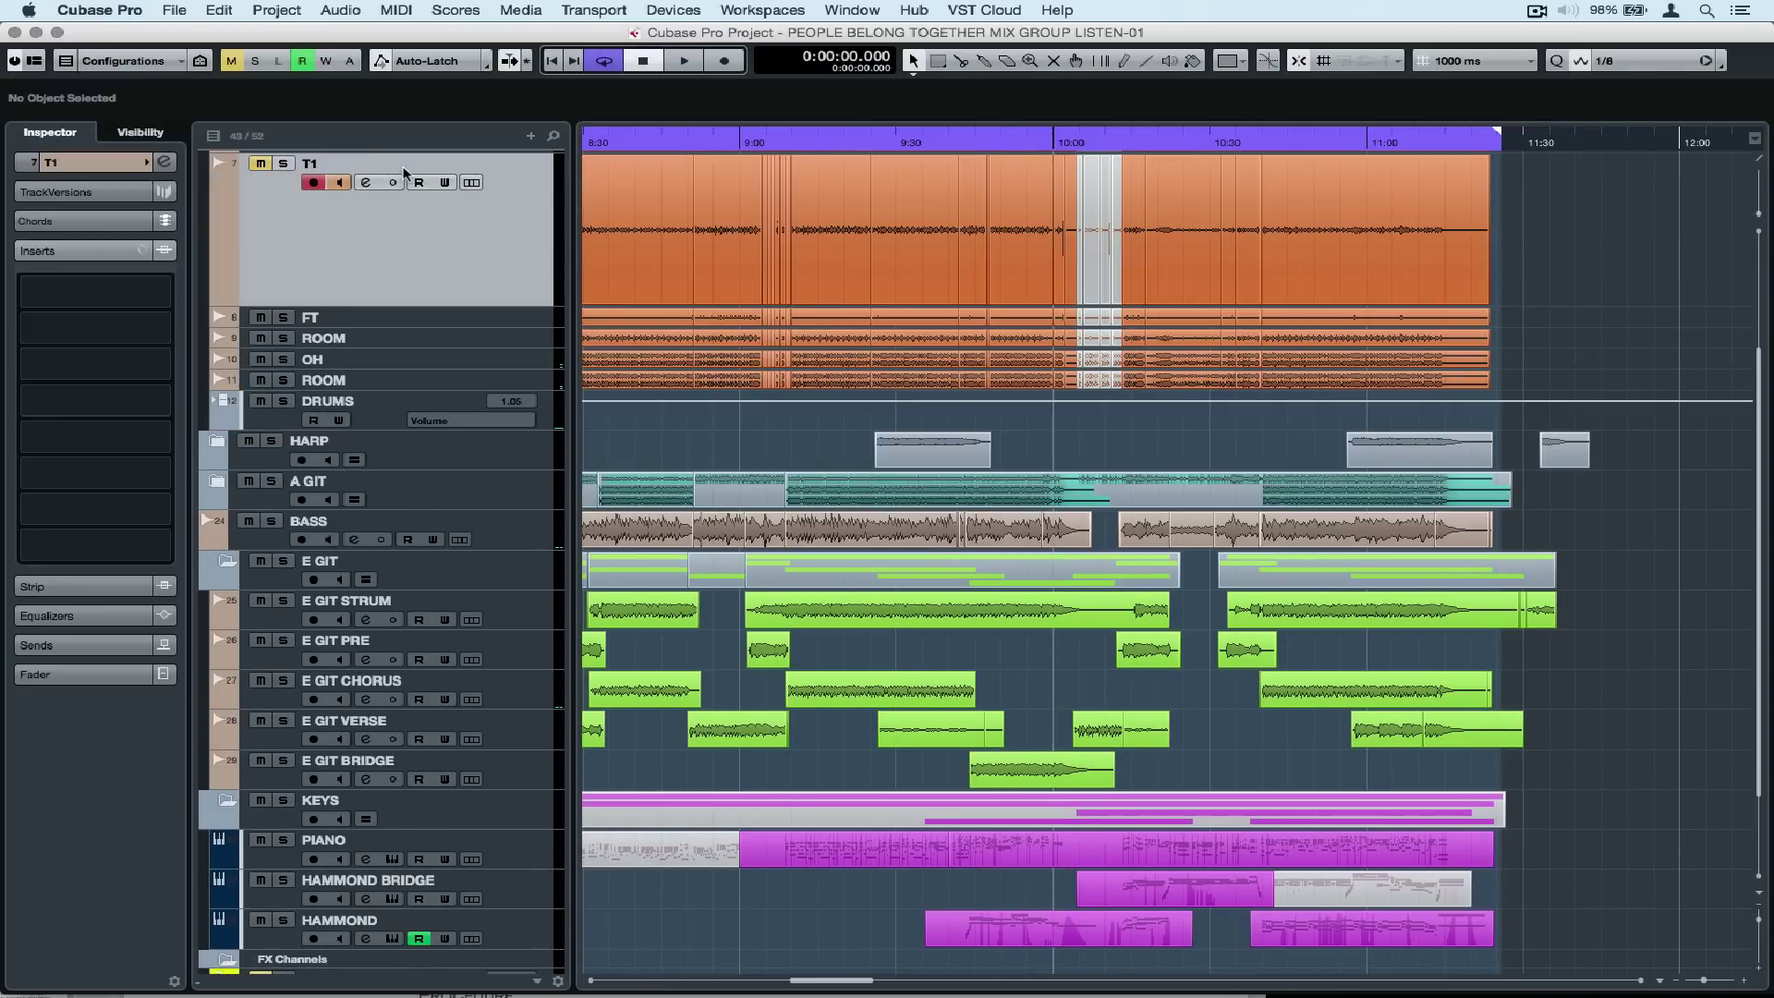
pyautogui.hotkey('ctrl', 'h')
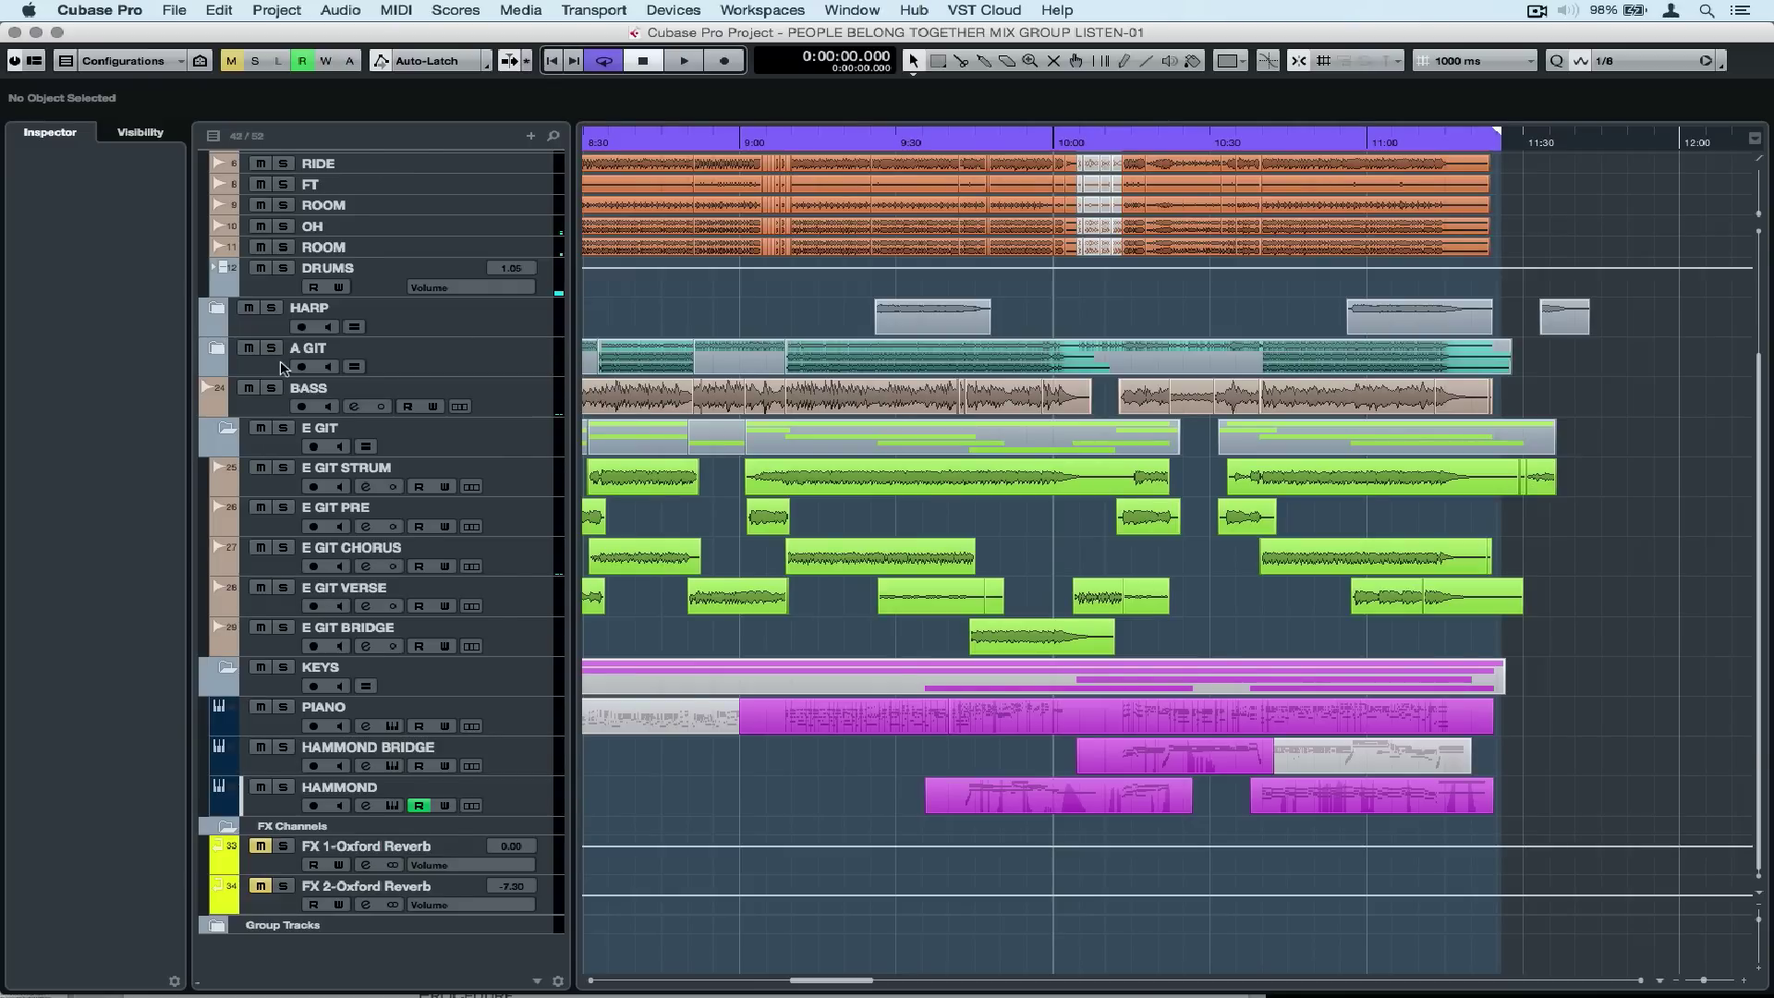
pyautogui.scroll(5, 282, 368)
pyautogui.click(126, 136)
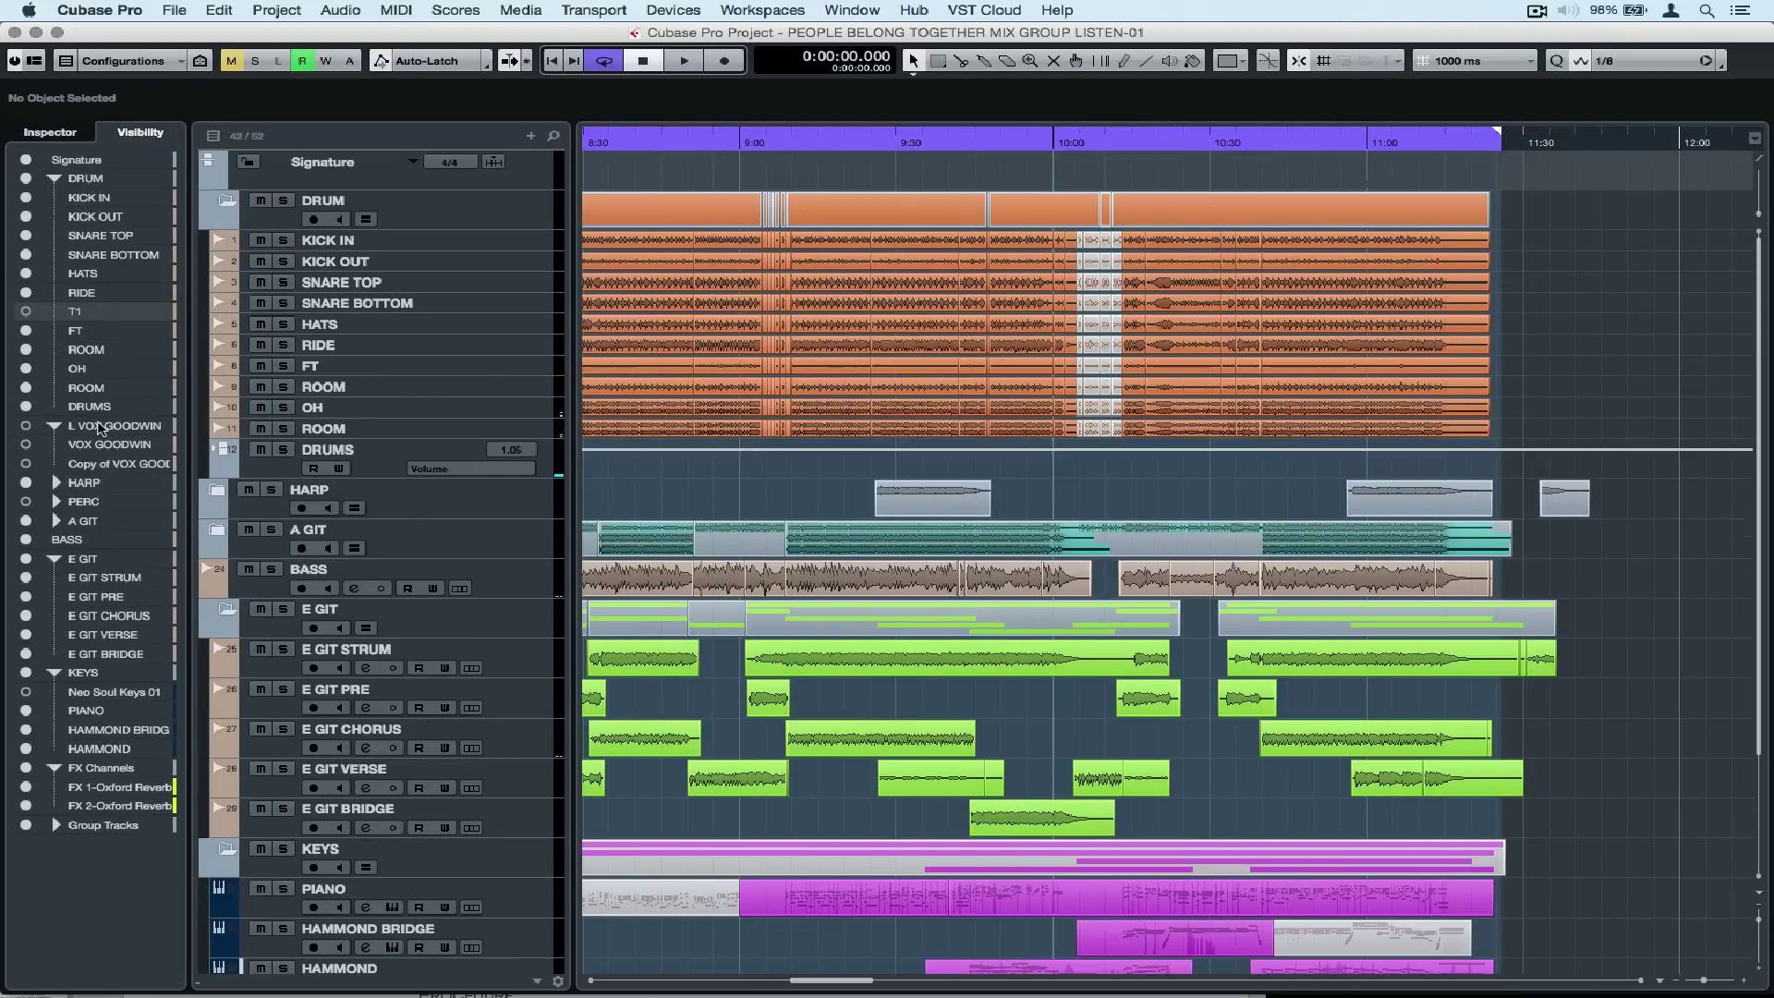